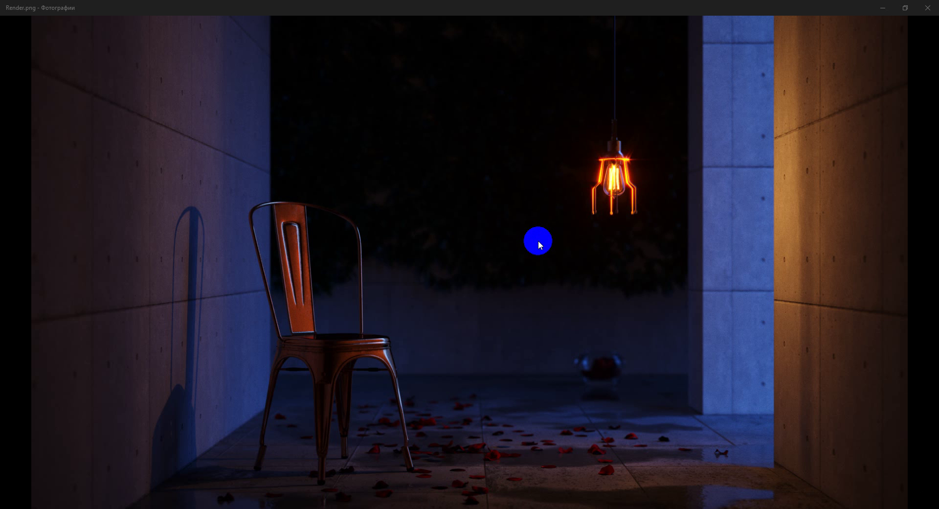
# Step: Zoom into Render.png and pan to examine the wet floor puddles up close
pyautogui.scroll(1, 636, 371)
pyautogui.moveTo(660, 410); pyautogui.dragTo(660, 309)
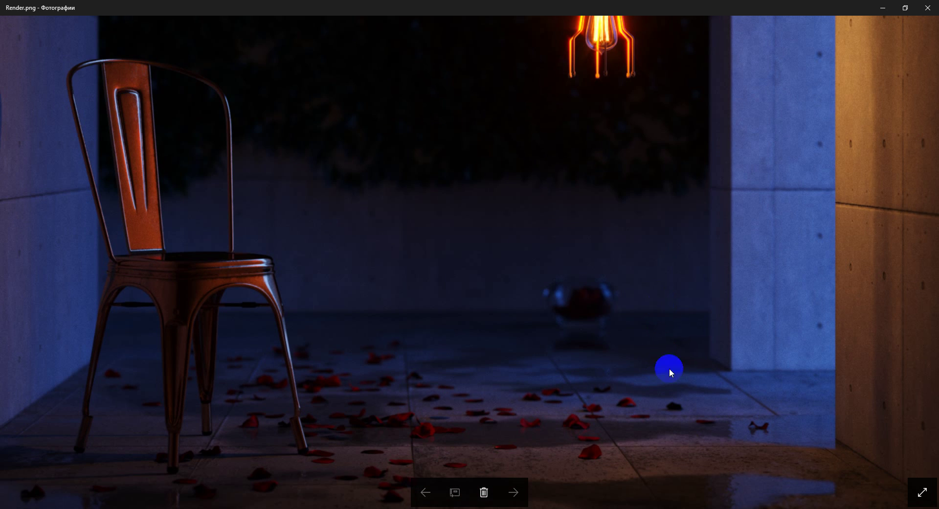
pyautogui.scroll(1, 675, 458)
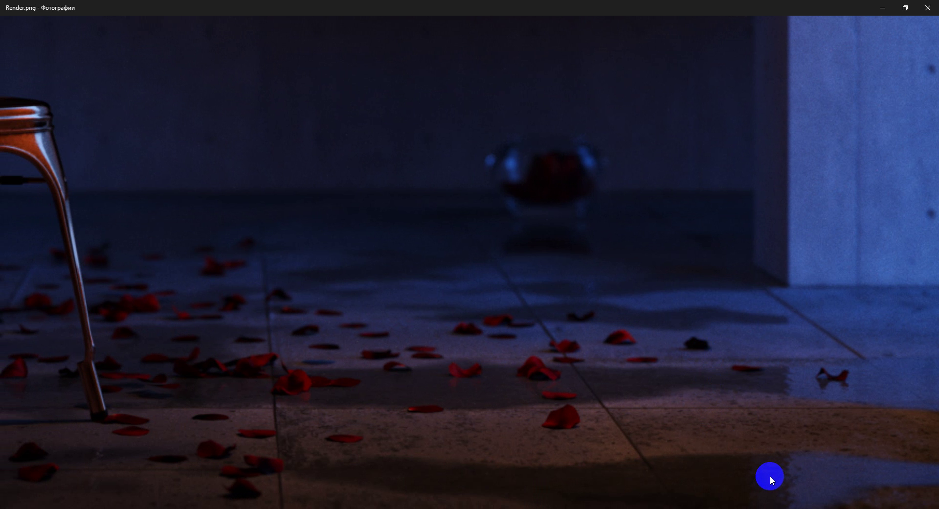
# Step: Zoom back out to fit the whole render, then switch to the 3ds Max scene
pyautogui.scroll(-1, 770, 476)
pyautogui.scroll(-1, 770, 476)
pyautogui.scroll(-1, 710, 447)
pyautogui.scroll(-1, 709, 447)
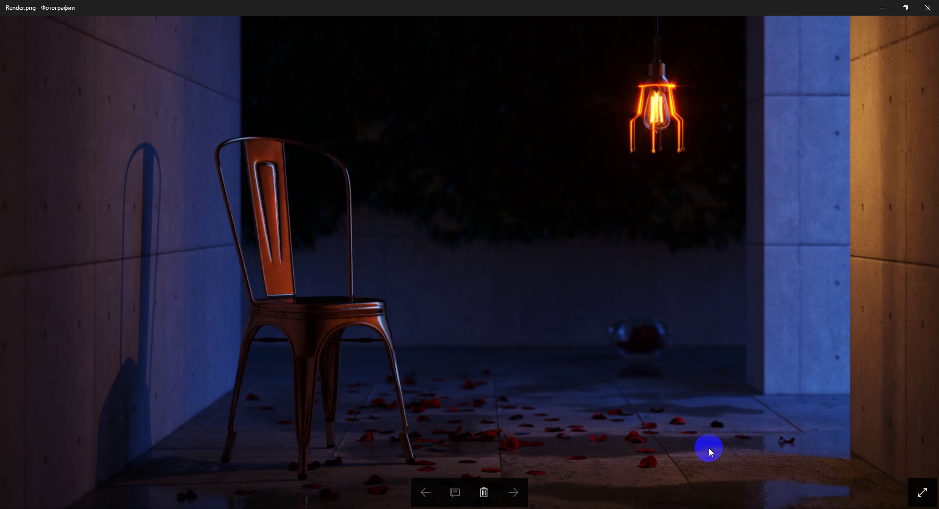
pyautogui.scroll(-1, 652, 363)
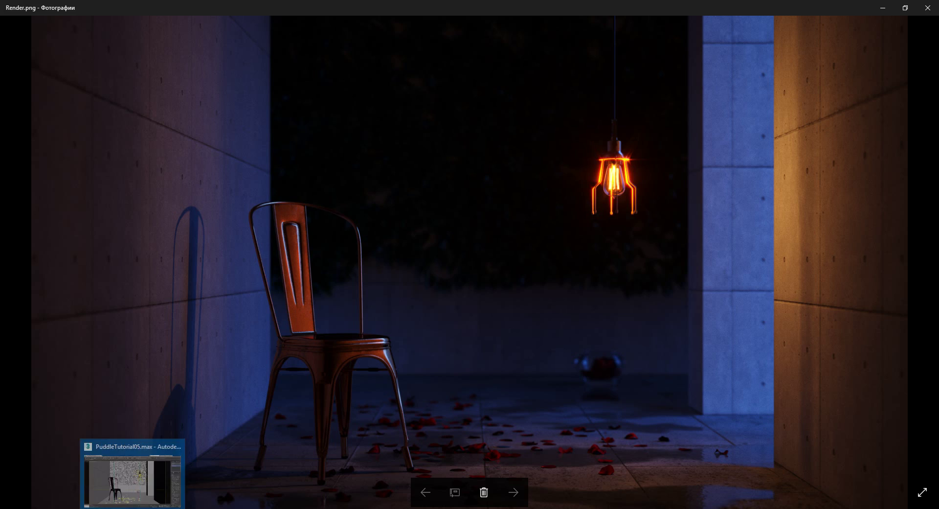
pyautogui.click(132, 474)
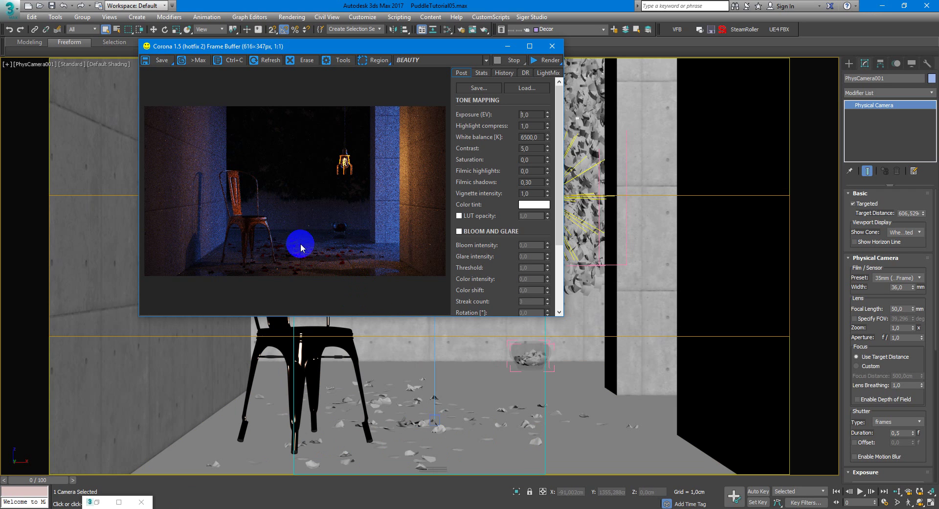
# Step: Open the Slate Material Editor with M as a floating window beside the render
pyautogui.click(559, 9)
pyautogui.press('m')
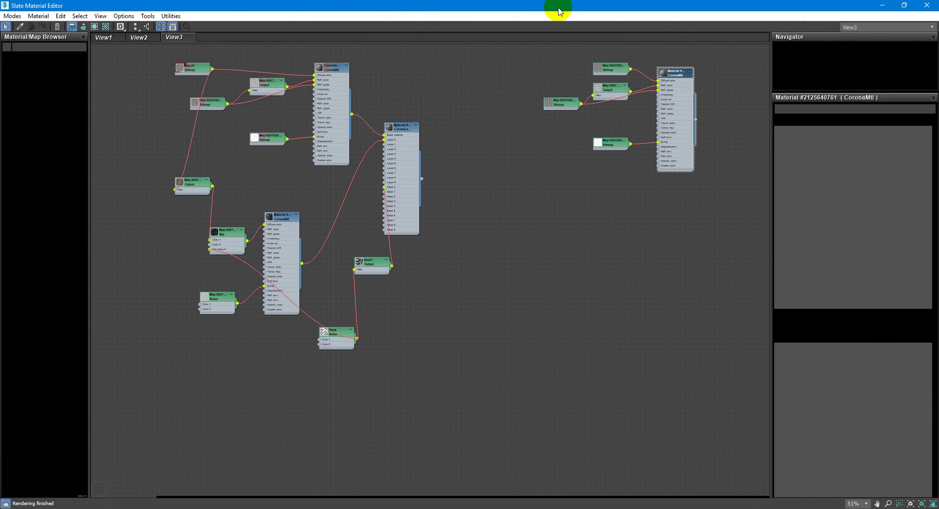
pyautogui.moveTo(552, 155); pyautogui.dragTo(513, 194, button='middle')
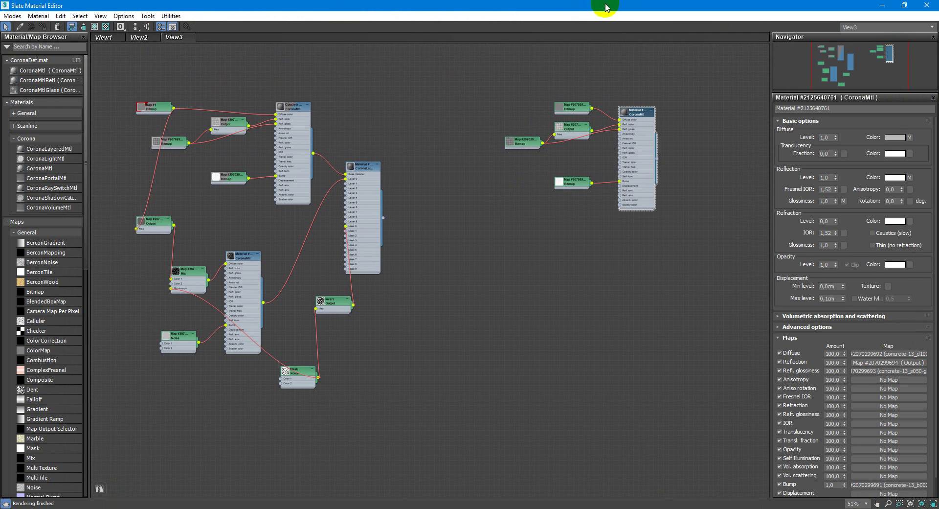
pyautogui.moveTo(605, 5); pyautogui.dragTo(671, 72)
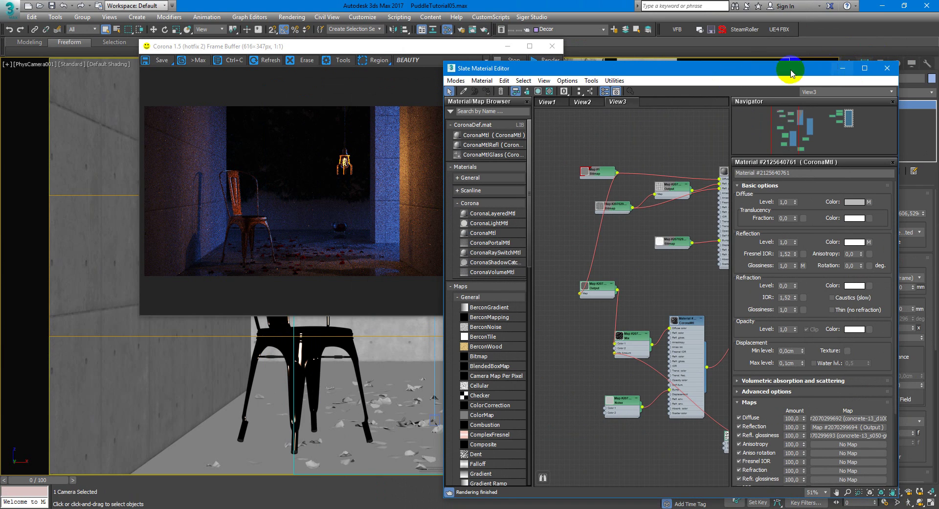
pyautogui.moveTo(778, 73); pyautogui.dragTo(827, 74)
# Step: Select the floor object and bring its layered material nodes into view
pyautogui.click(467, 389)
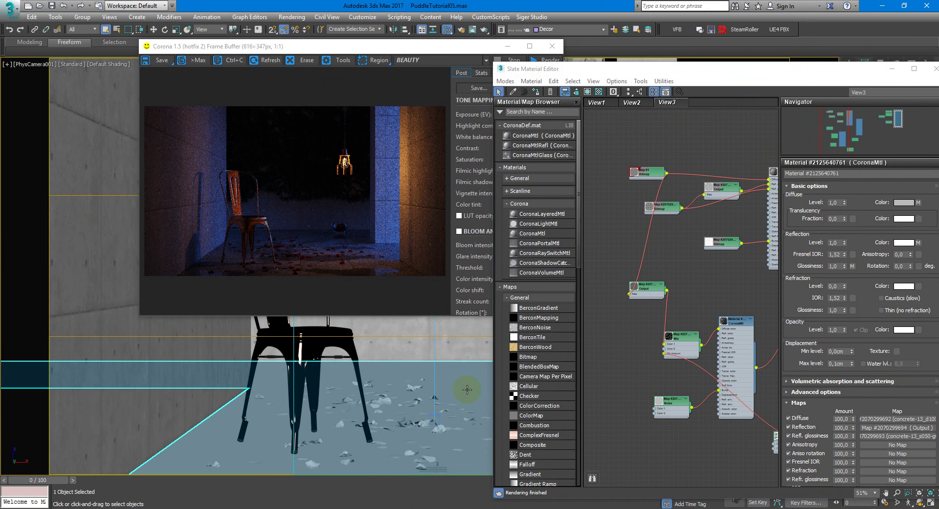
pyautogui.moveTo(671, 269)
pyautogui.mouseDown(button='middle')
pyautogui.moveTo(706, 227)
pyautogui.moveTo(657, 209)
pyautogui.mouseUp(button='middle')
pyautogui.click(499, 96)
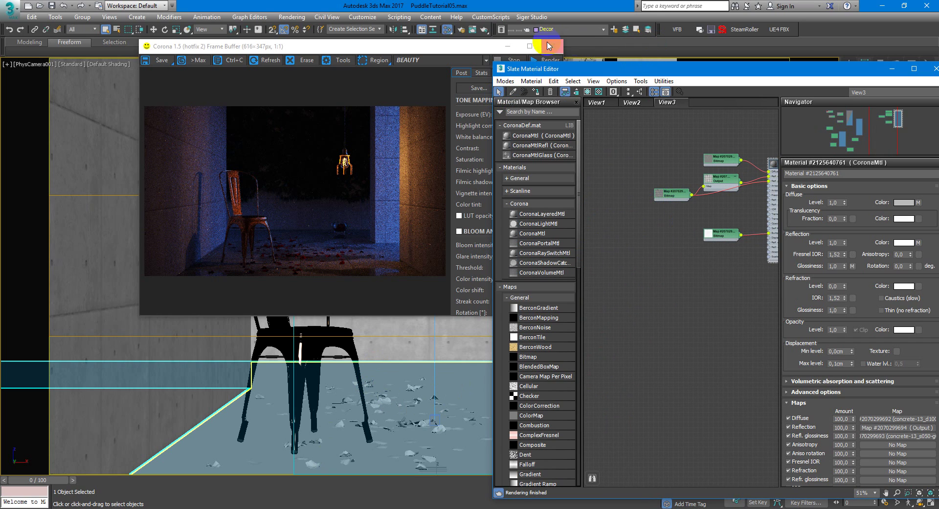
# Step: Start an interactive Corona render and move the Frame Buffer further left
pyautogui.click(701, 30)
pyautogui.click(380, 47)
pyautogui.moveTo(380, 47); pyautogui.dragTo(293, 44)
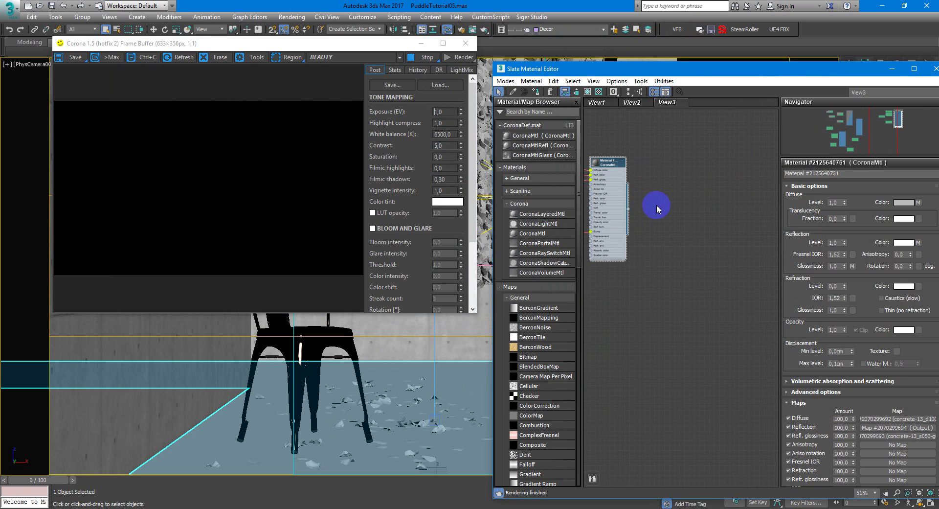
# Step: Expand the concrete CoronaMtl node and open it in a separate preview window
pyautogui.click(692, 149)
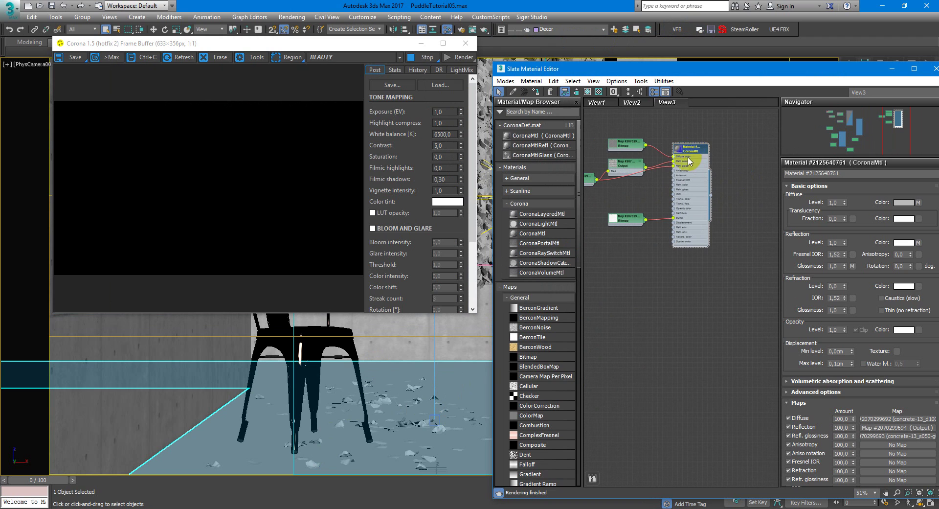
pyautogui.doubleClick(679, 151)
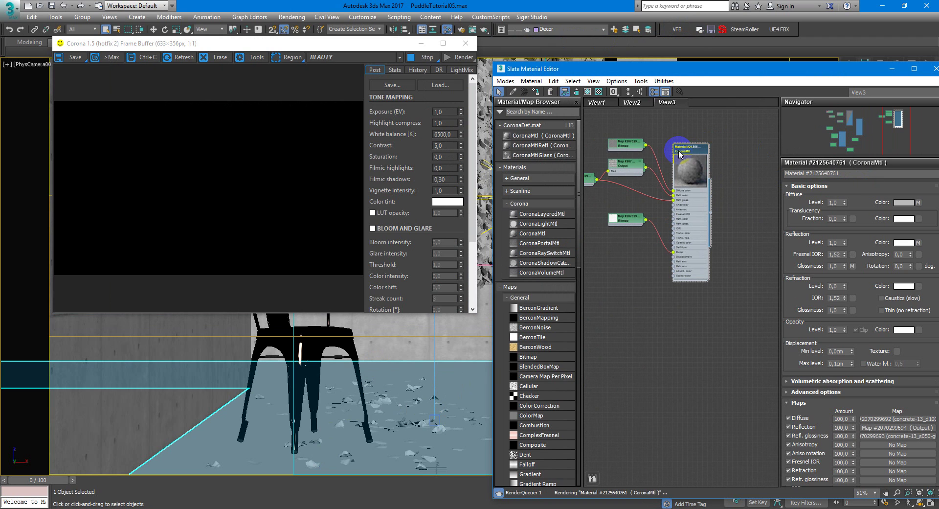
pyautogui.scroll(3, 692, 167)
pyautogui.scroll(3, 710, 168)
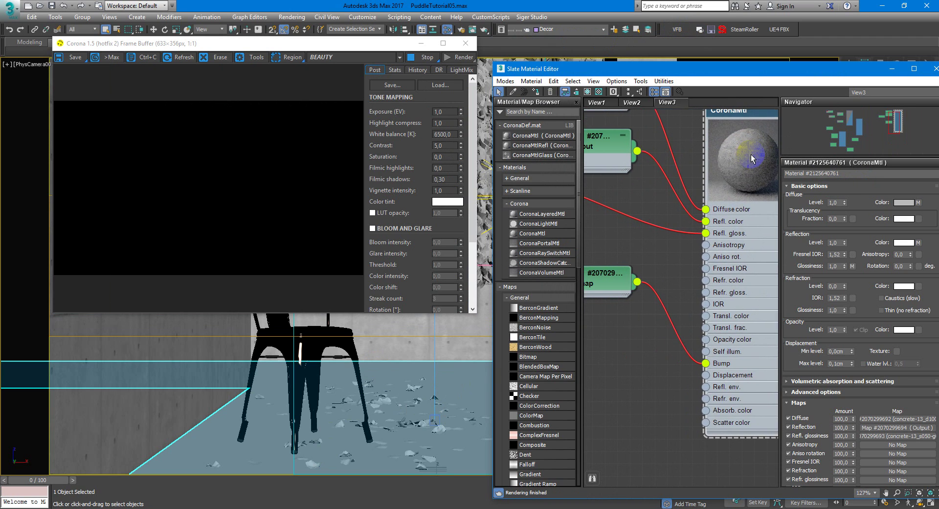
pyautogui.rightClick(740, 172)
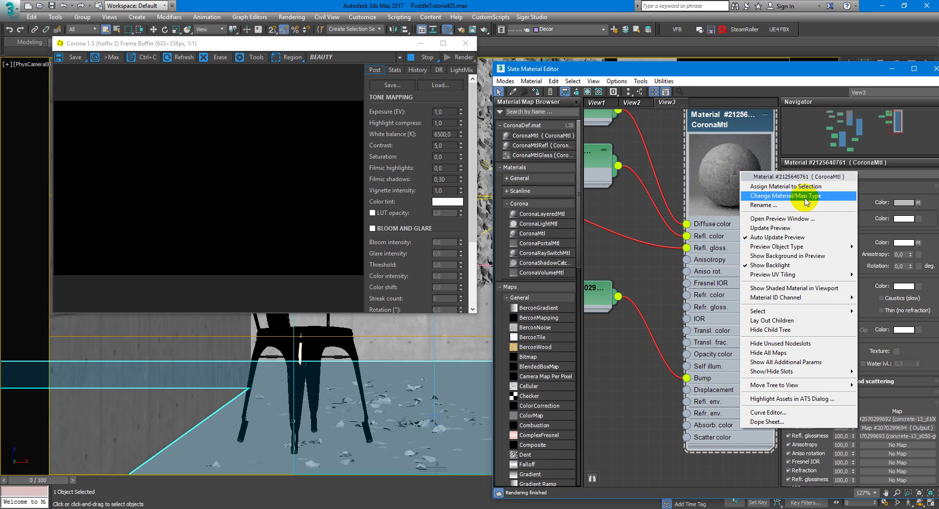
pyautogui.click(798, 219)
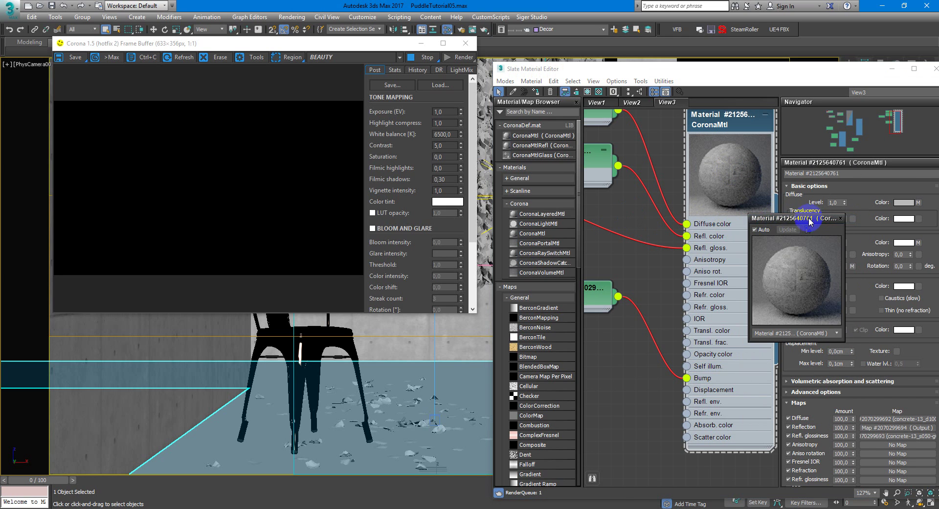
# Step: Enlarge the concrete material preview beside a narrower Slate editor, inspect it, then close it
pyautogui.moveTo(782, 205); pyautogui.dragTo(453, 123)
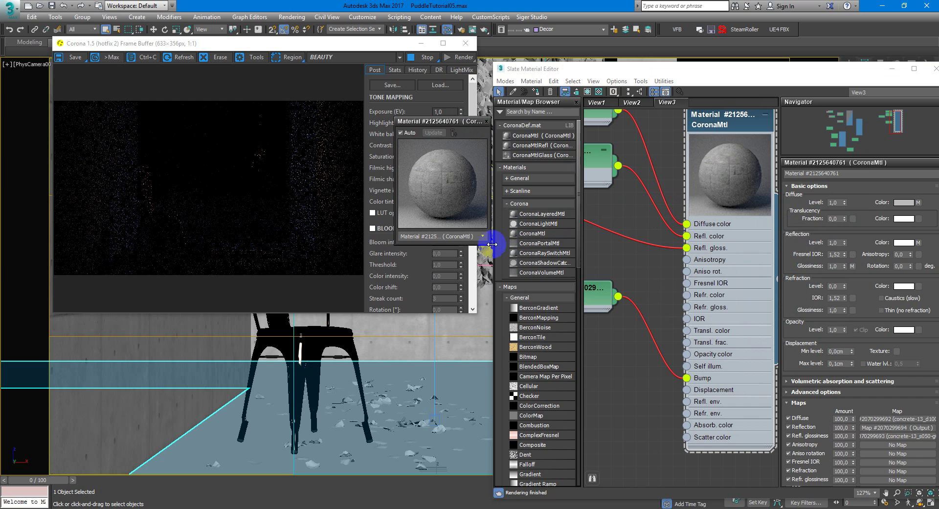
pyautogui.moveTo(492, 244); pyautogui.dragTo(548, 244)
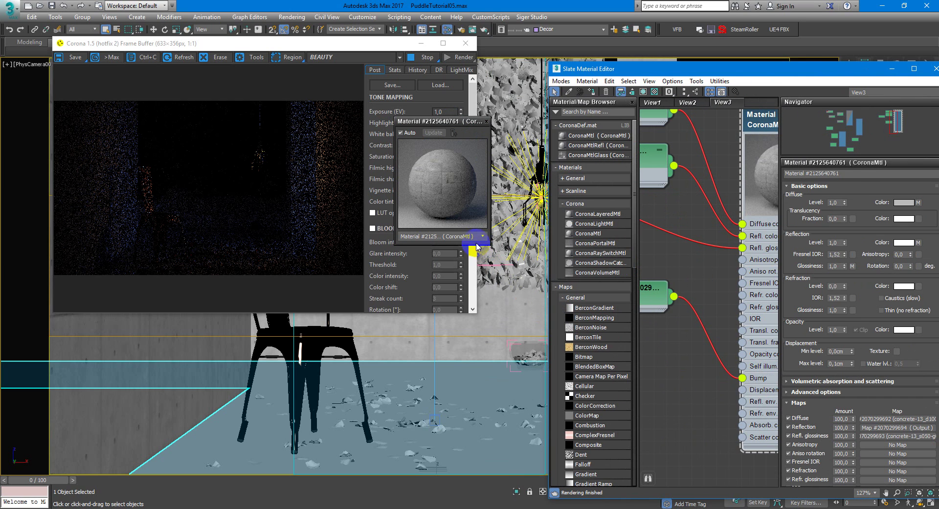
pyautogui.moveTo(489, 244); pyautogui.dragTo(587, 337)
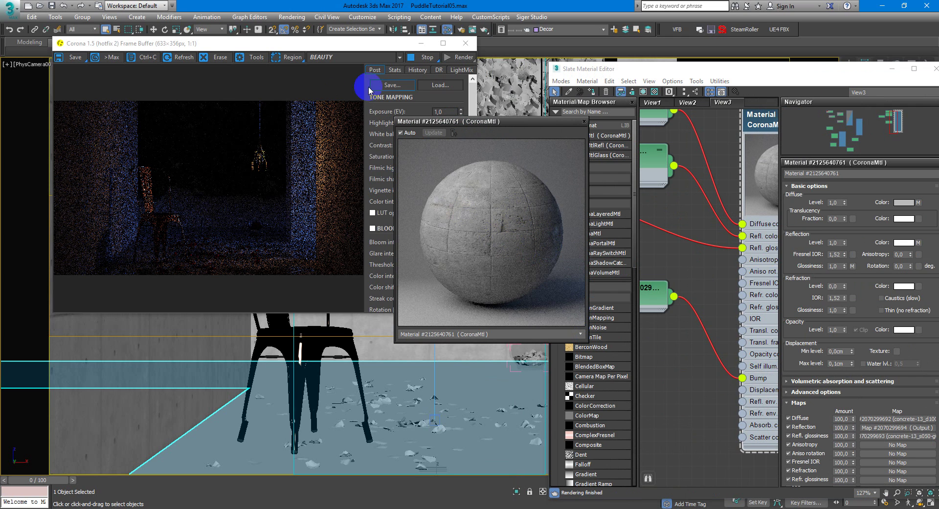
pyautogui.moveTo(734, 164); pyautogui.dragTo(695, 208, button='middle')
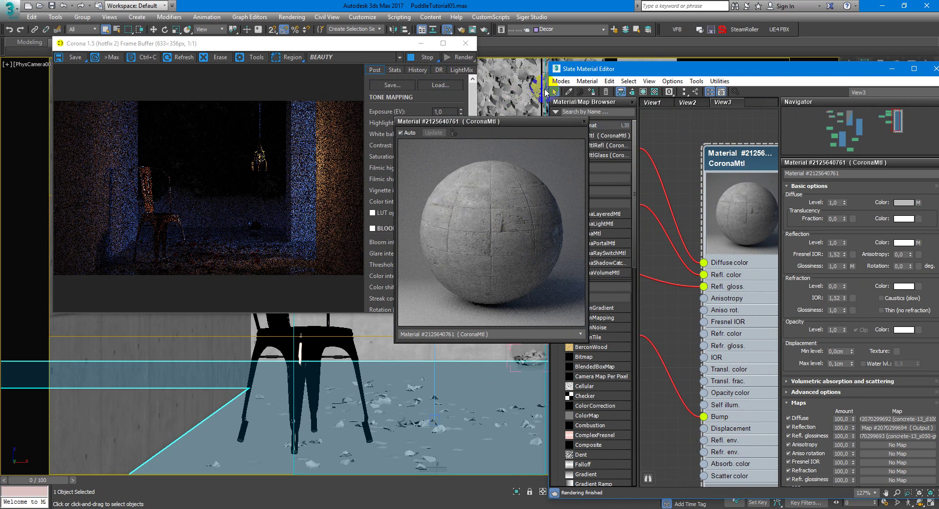
pyautogui.click(416, 360)
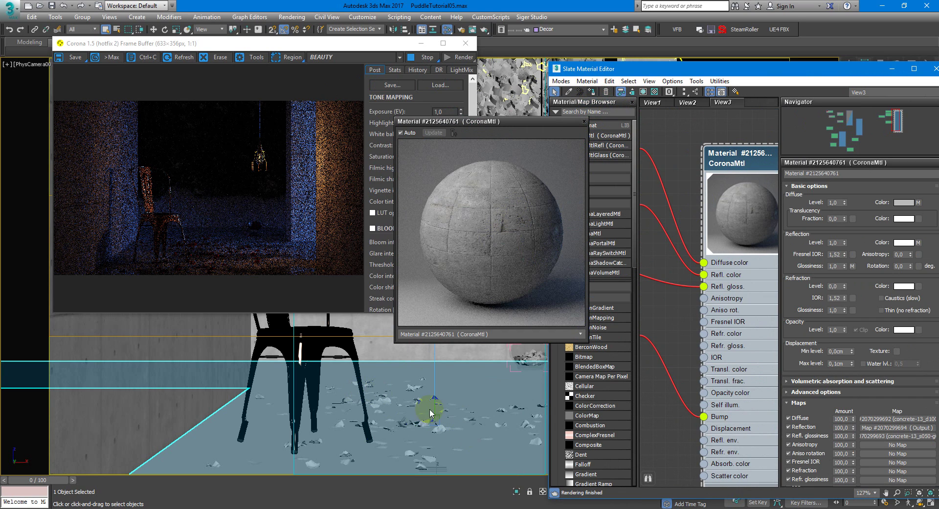
pyautogui.click(607, 135)
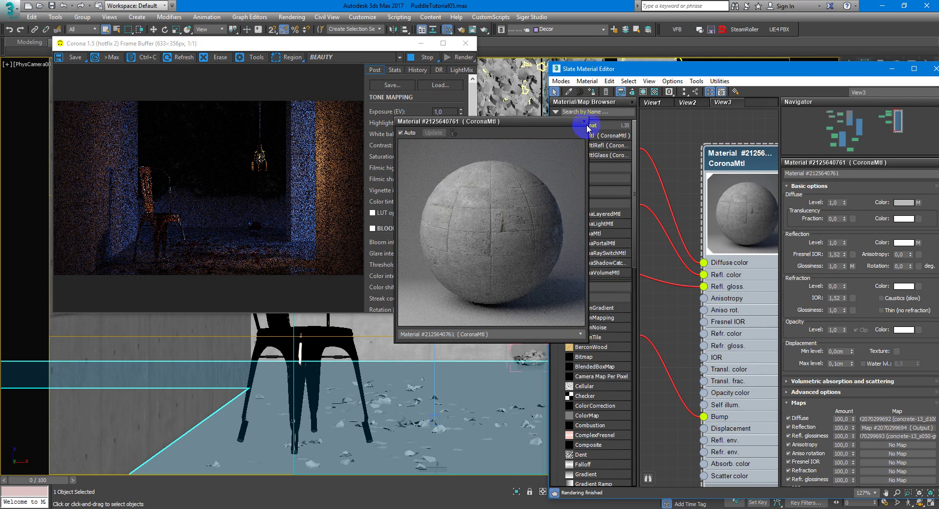
pyautogui.click(584, 122)
pyautogui.moveTo(667, 217); pyautogui.dragTo(703, 234, button='middle')
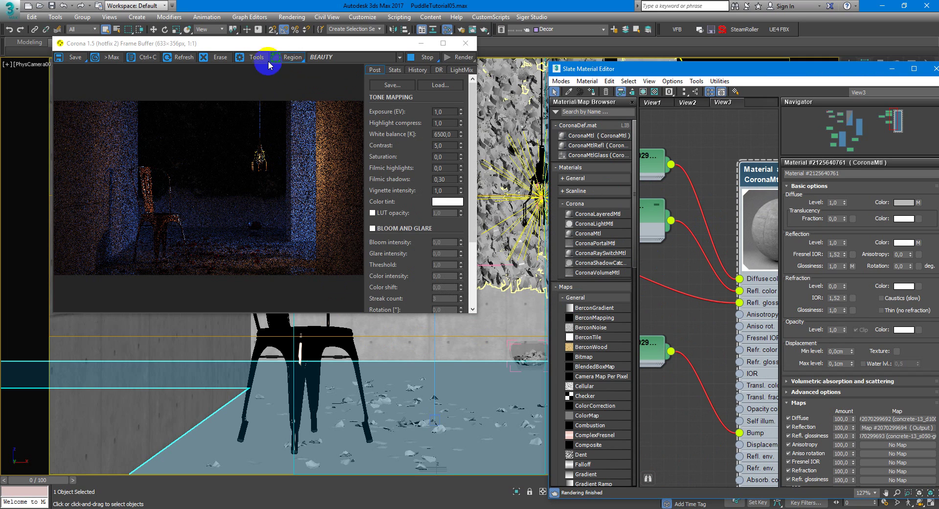
# Step: Limit the interactive render to a region over the floor strip
pyautogui.click(289, 56)
pyautogui.moveTo(74, 218); pyautogui.dragTo(356, 306)
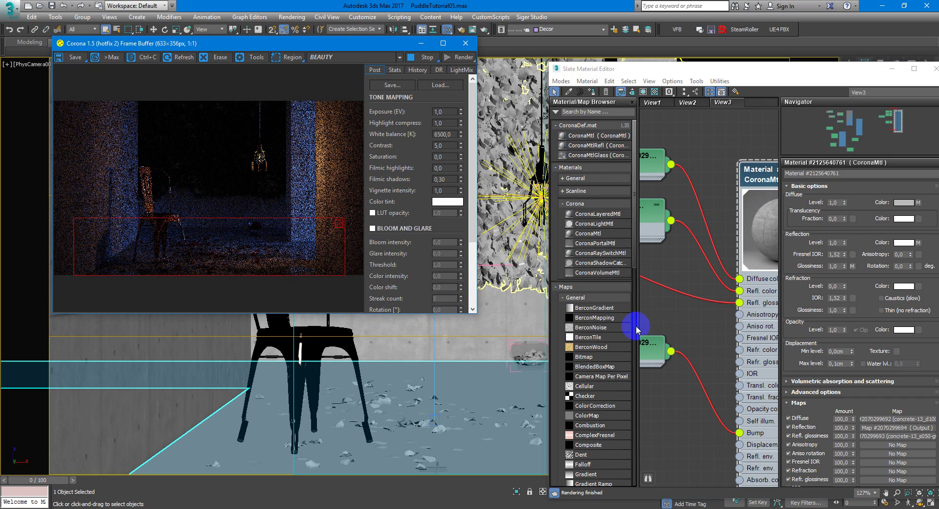
pyautogui.moveTo(709, 352); pyautogui.dragTo(697, 310, button='middle')
pyautogui.scroll(-1, 697, 311)
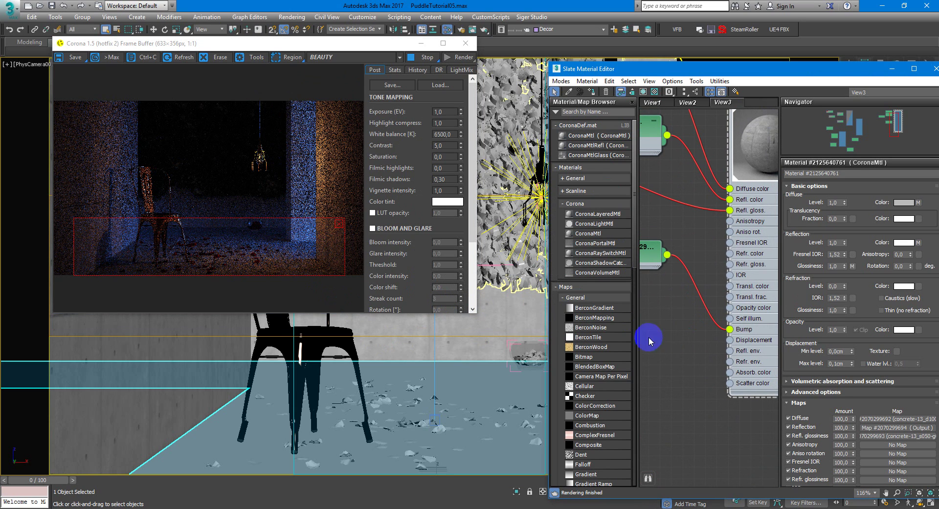
# Step: Raise the Corona frame buffer Exposure (EV) to 3,0
pyautogui.click(450, 110)
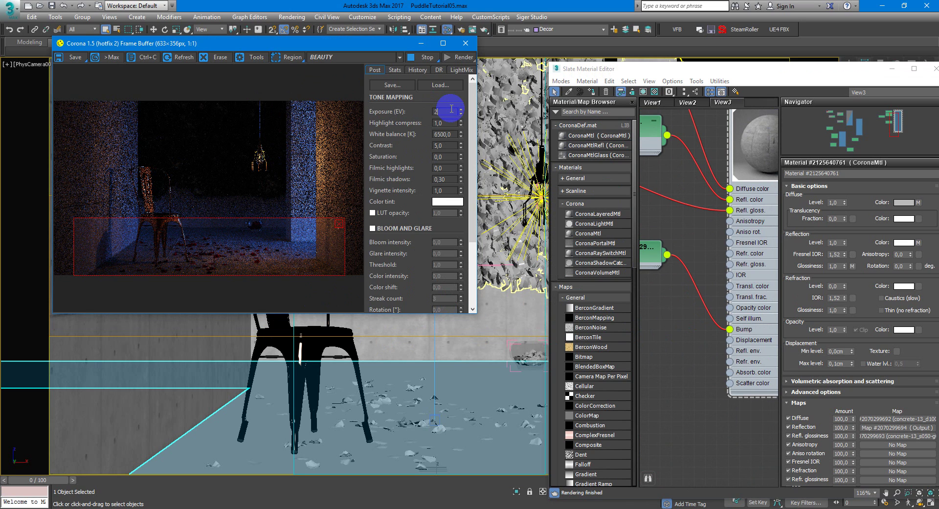
pyautogui.press('Return')
pyautogui.write('3')
pyautogui.press('Return')
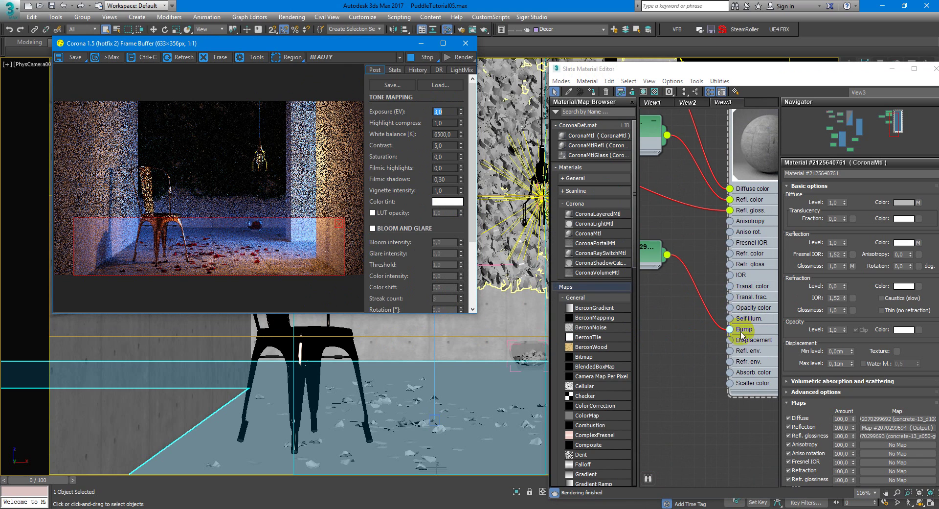
pyautogui.moveTo(742, 335); pyautogui.dragTo(685, 284, button='middle')
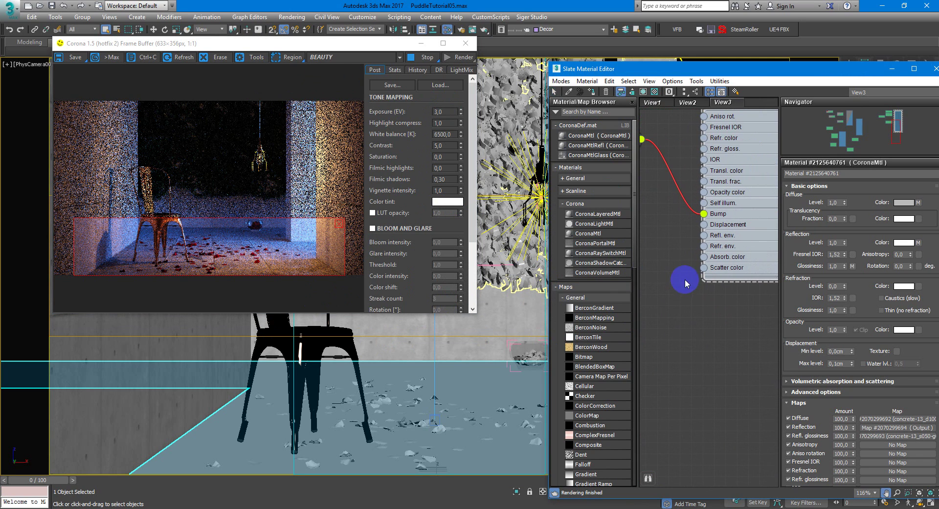
pyautogui.moveTo(821, 70); pyautogui.dragTo(717, 19)
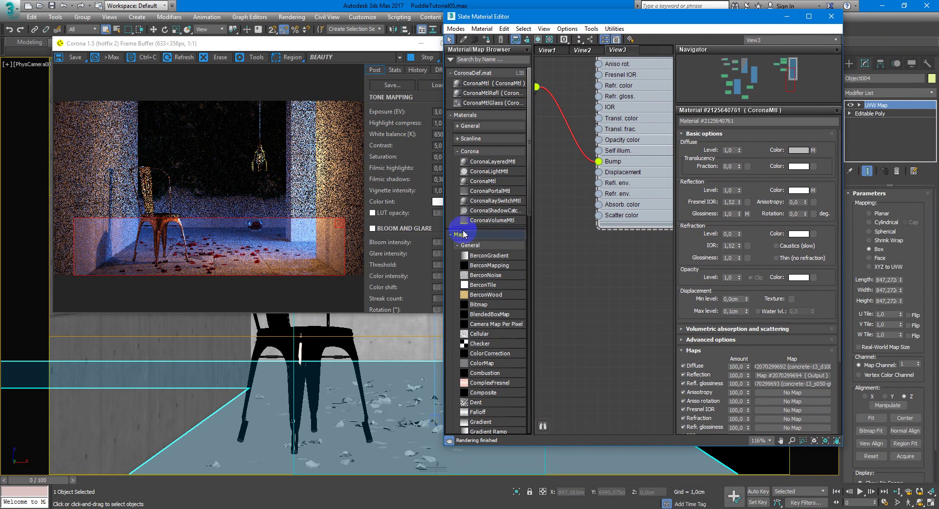
# Step: Widen the Slate editor and add a CoronaLayeredMtl node to the graph
pyautogui.moveTo(444, 236); pyautogui.dragTo(356, 237)
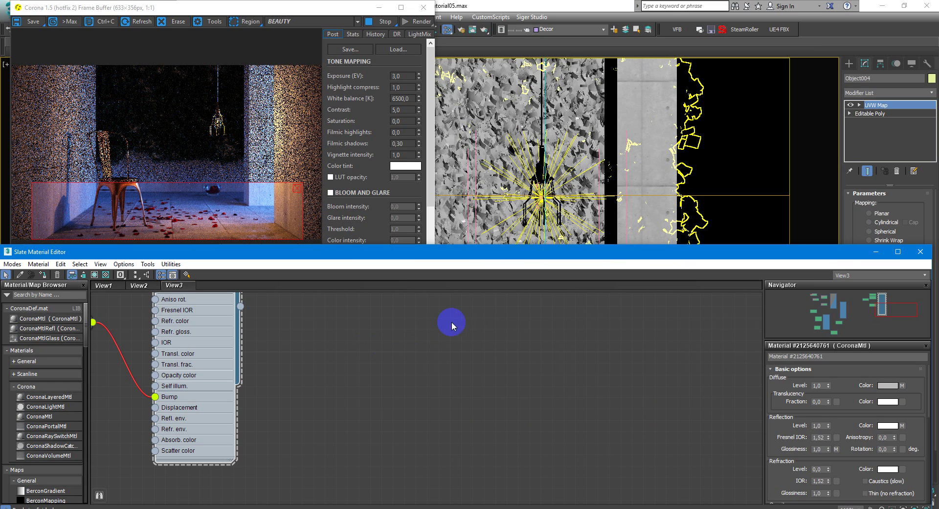
pyautogui.rightClick(451, 322)
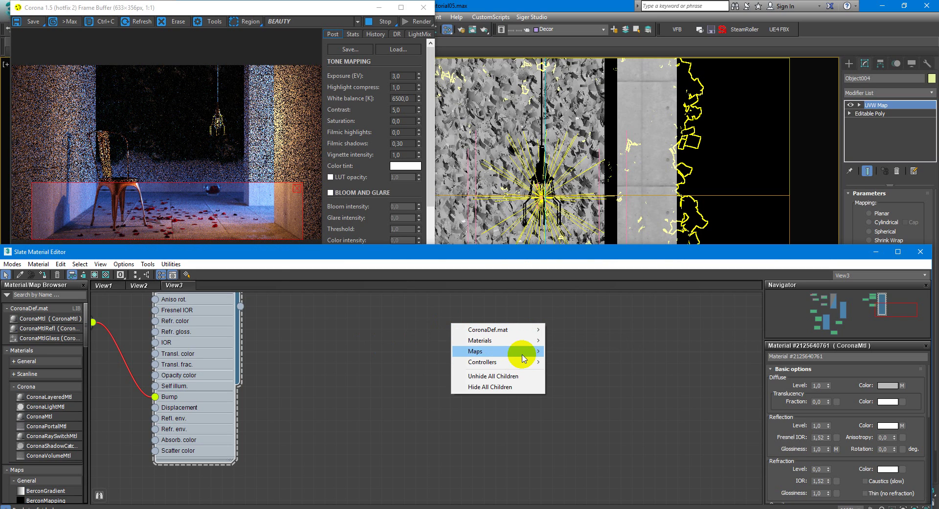
pyautogui.moveTo(569, 362)
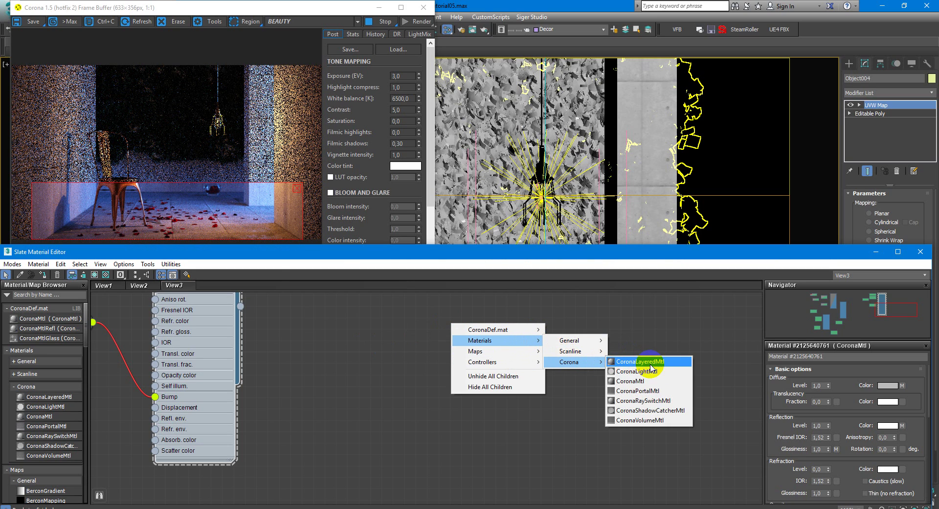
pyautogui.click(651, 365)
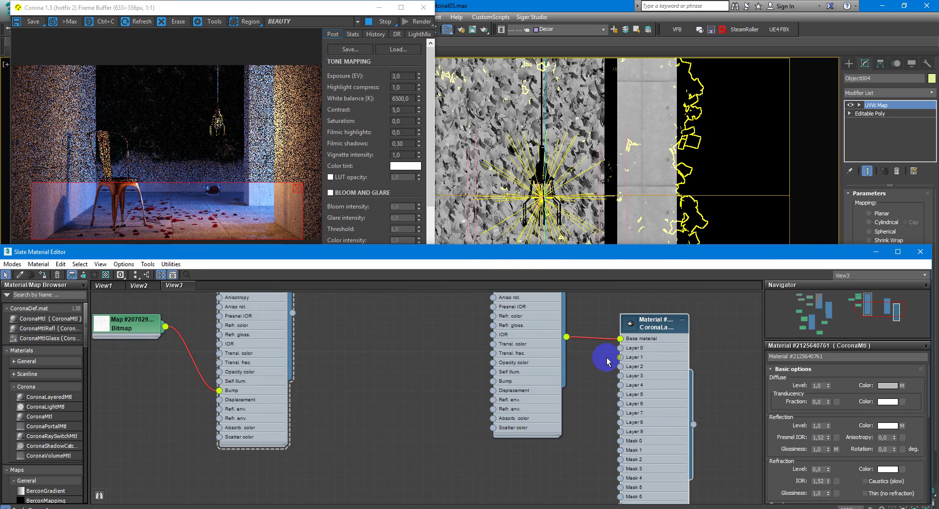
pyautogui.moveTo(602, 373); pyautogui.dragTo(554, 258)
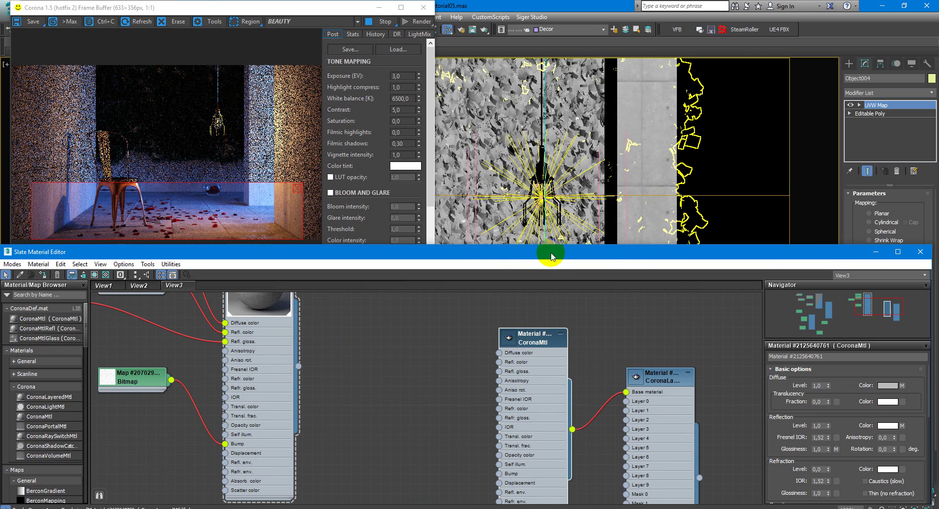
# Step: Bring the node editor back to front and move the CoronaMtl node lower in the graph
pyautogui.moveTo(283, 14); pyautogui.dragTo(286, 13)
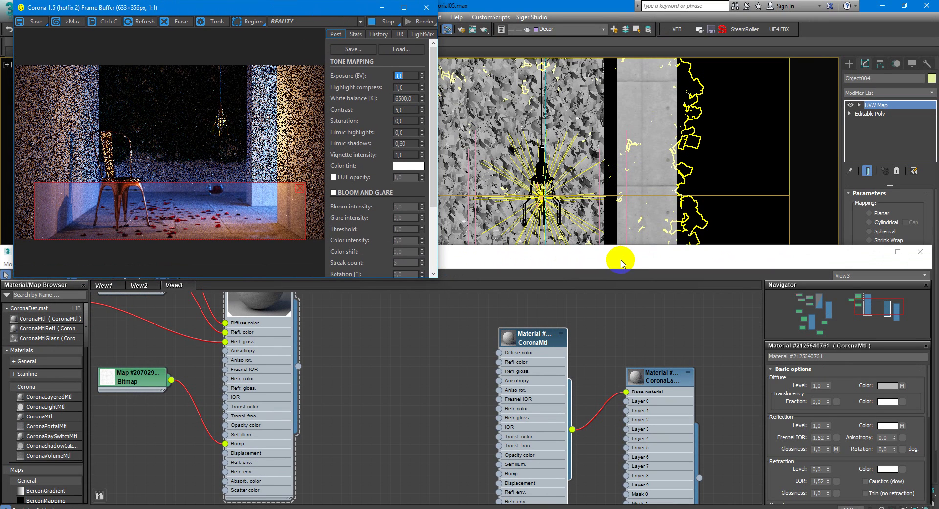
pyautogui.moveTo(594, 251); pyautogui.dragTo(593, 260)
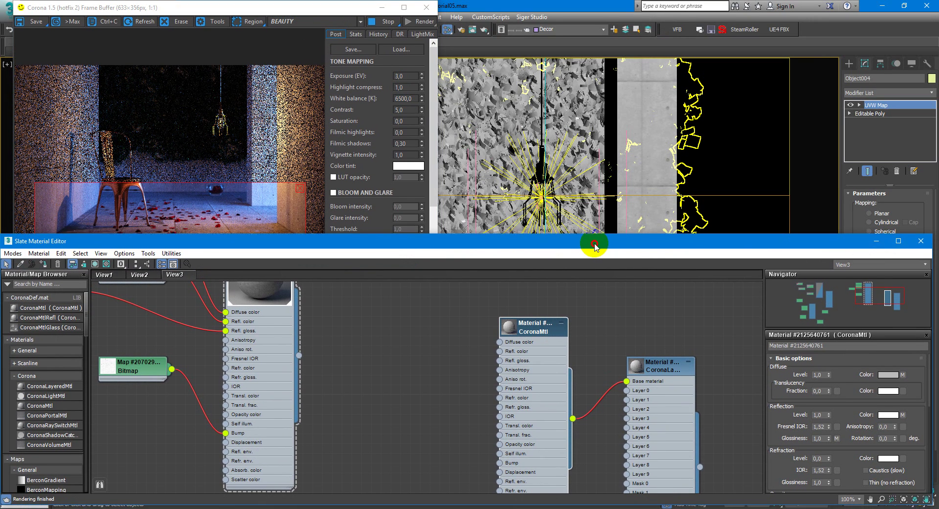
pyautogui.moveTo(573, 377); pyautogui.dragTo(541, 330, button='middle')
pyautogui.scroll(-1, 551, 388)
pyautogui.moveTo(551, 388)
pyautogui.mouseDown(button='middle')
pyautogui.moveTo(551, 307)
pyautogui.moveTo(551, 328)
pyautogui.mouseUp(button='middle')
pyautogui.moveTo(550, 327); pyautogui.dragTo(550, 405)
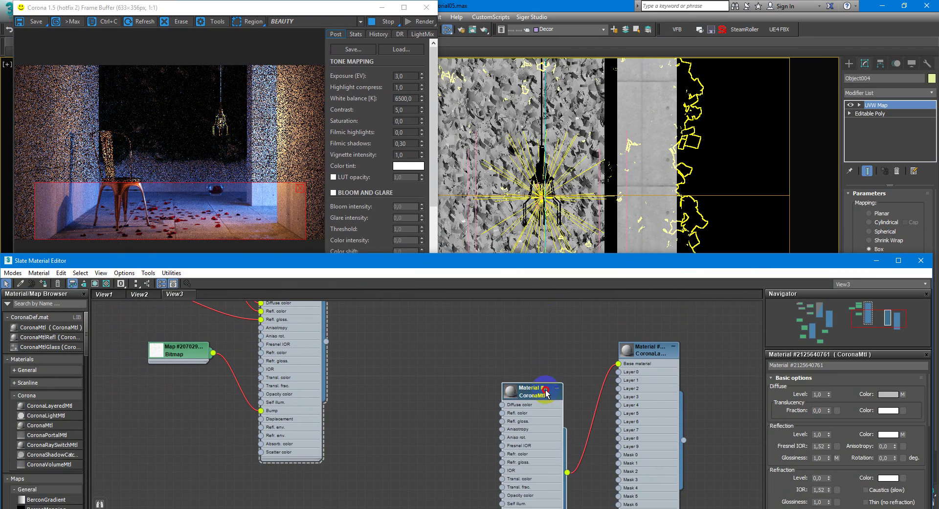
pyautogui.moveTo(550, 405); pyautogui.dragTo(545, 351, button='middle')
# Step: Rename the new CoronaMtl to 'Water'
pyautogui.moveTo(620, 319); pyautogui.dragTo(591, 336)
pyautogui.click(533, 337)
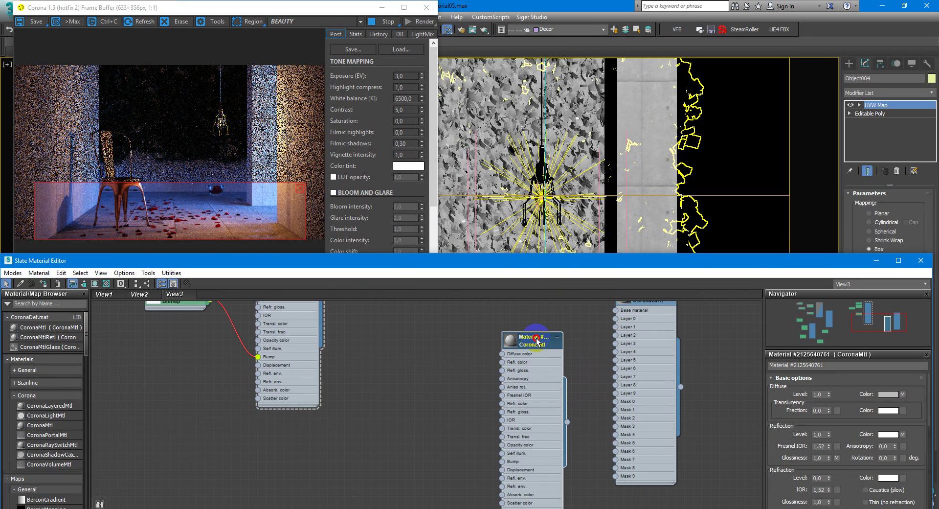
pyautogui.click(833, 366)
pyautogui.write('Water')
pyautogui.press('Return')
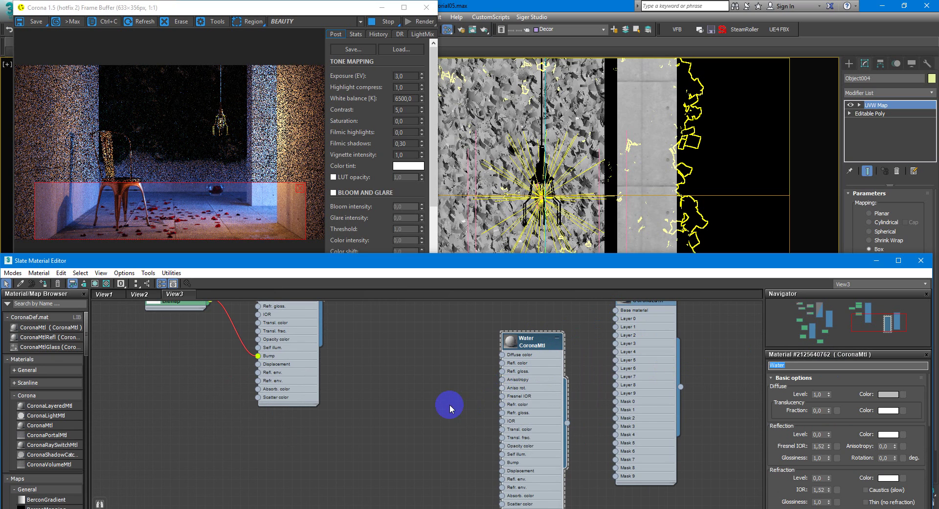
pyautogui.scroll(-1, 462, 406)
pyautogui.moveTo(446, 411); pyautogui.dragTo(439, 477, button='middle')
pyautogui.moveTo(338, 318)
pyautogui.mouseDown(button='middle')
pyautogui.moveTo(464, 379)
pyautogui.moveTo(462, 391)
pyautogui.mouseUp(button='middle')
pyautogui.click(837, 365)
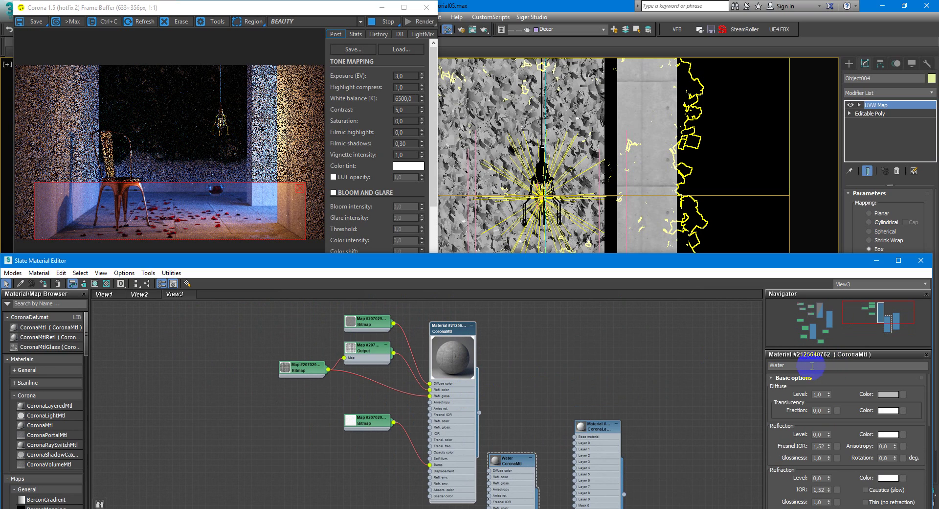
# Step: Rename the concrete material 'Floor', wire it into the layered material's Base, and assign it
pyautogui.click(449, 334)
pyautogui.click(831, 365)
pyautogui.write('Floor')
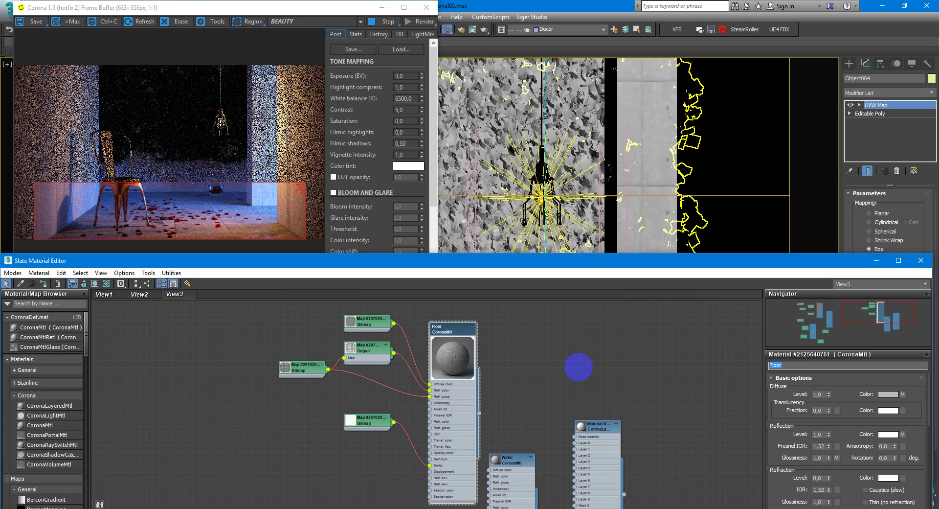
pyautogui.click(480, 414)
pyautogui.moveTo(480, 414); pyautogui.dragTo(576, 440)
pyautogui.click(607, 426)
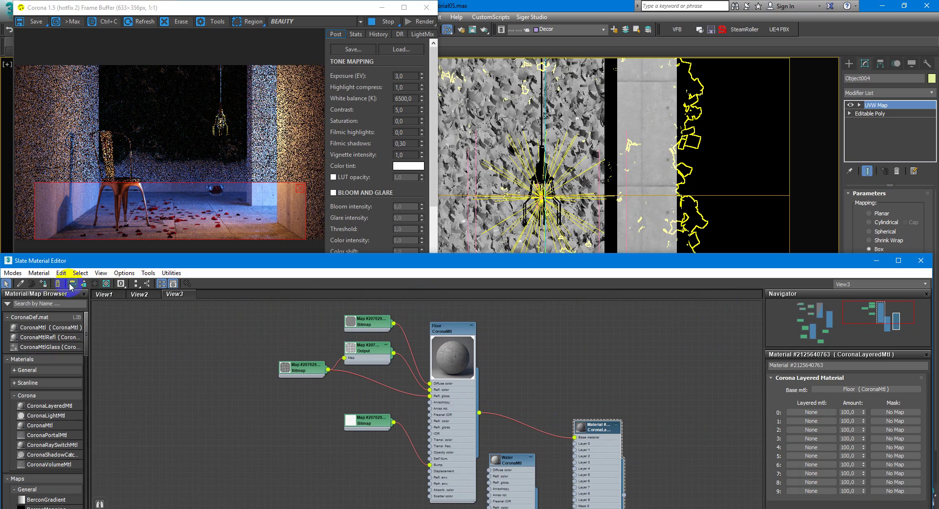
pyautogui.click(43, 284)
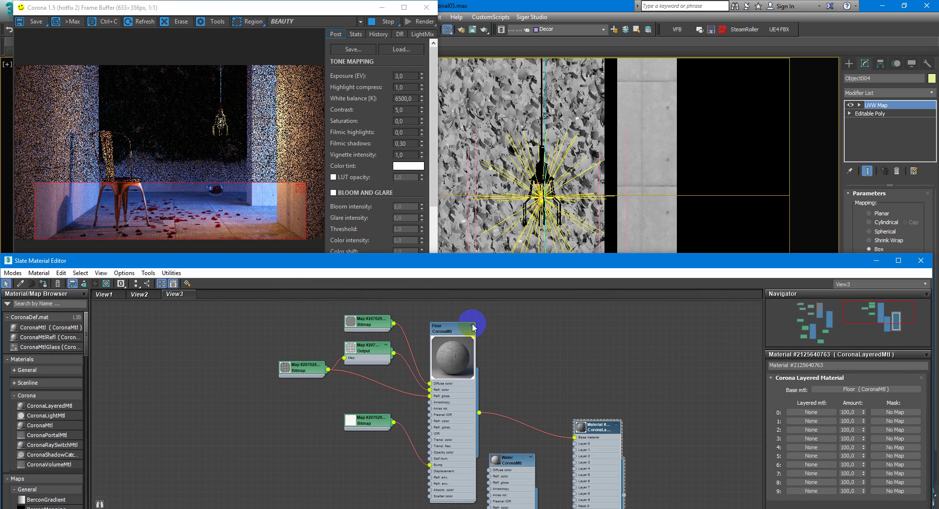
# Step: Wire the Water material into Layer 0 of the CoronaLayeredMtl and collapse the Water node
pyautogui.moveTo(462, 330); pyautogui.dragTo(538, 331)
pyautogui.moveTo(540, 457); pyautogui.dragTo(539, 383, button='middle')
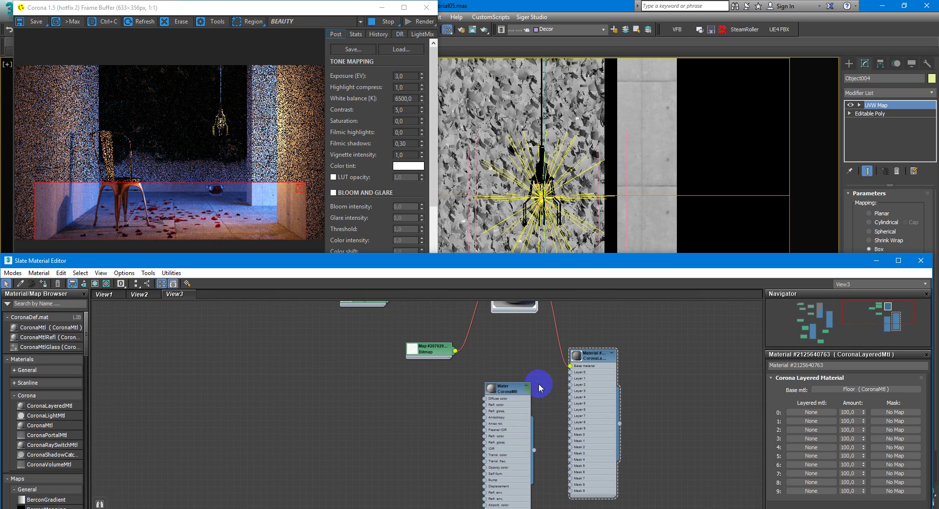
pyautogui.moveTo(508, 389); pyautogui.dragTo(521, 376)
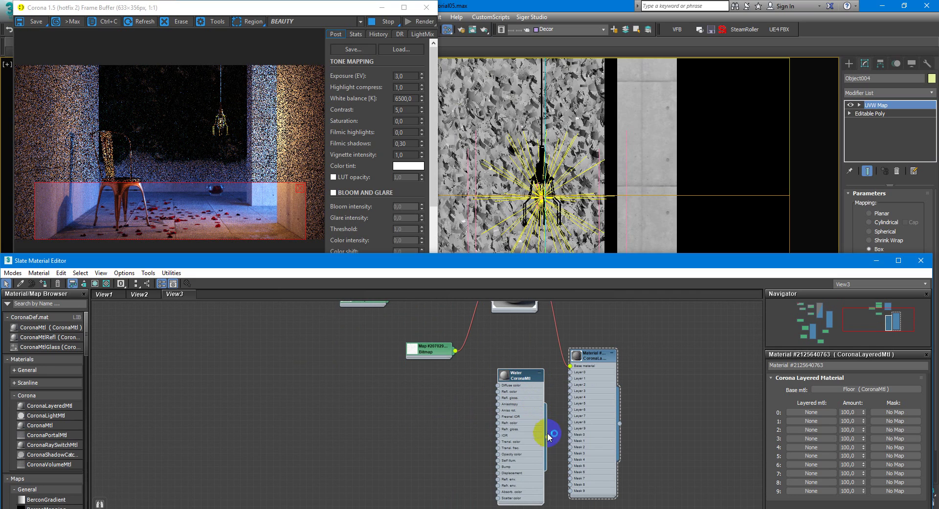
pyautogui.moveTo(548, 438); pyautogui.dragTo(577, 375)
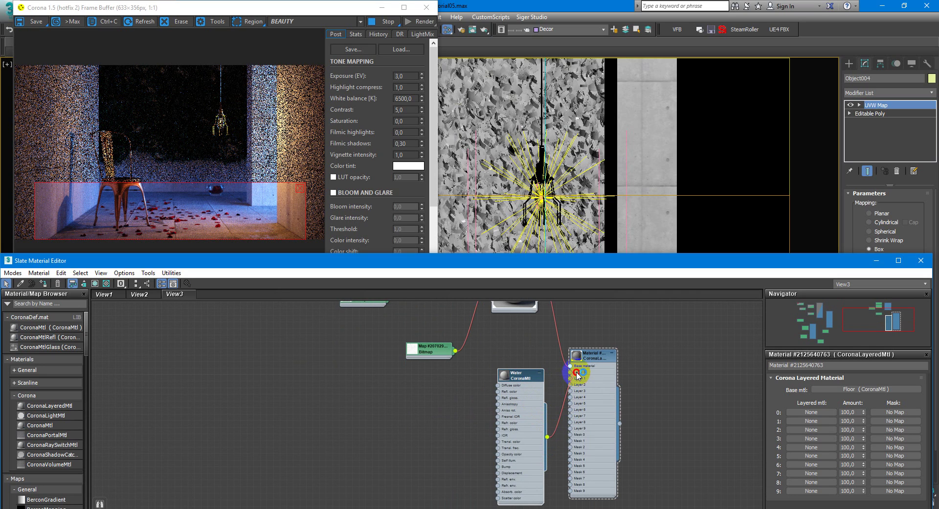
pyautogui.click(519, 374)
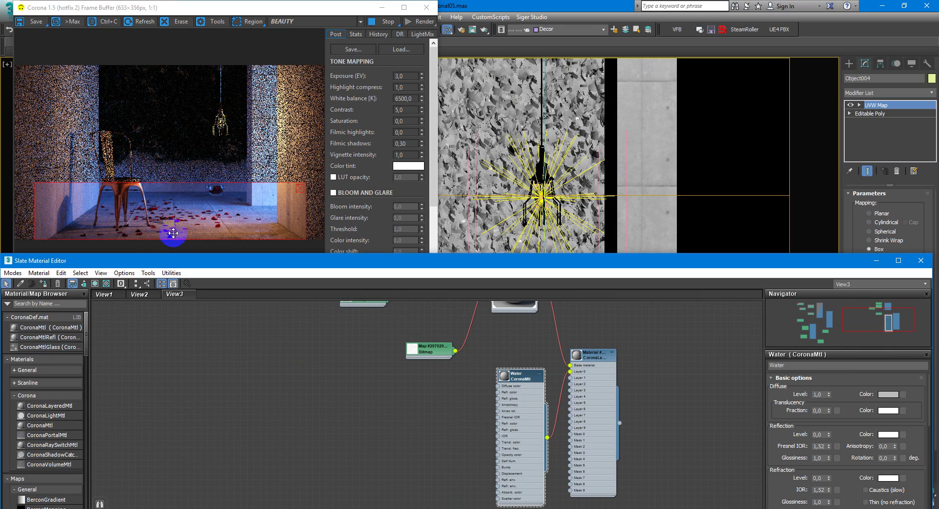
pyautogui.moveTo(522, 376); pyautogui.dragTo(522, 351, button='middle')
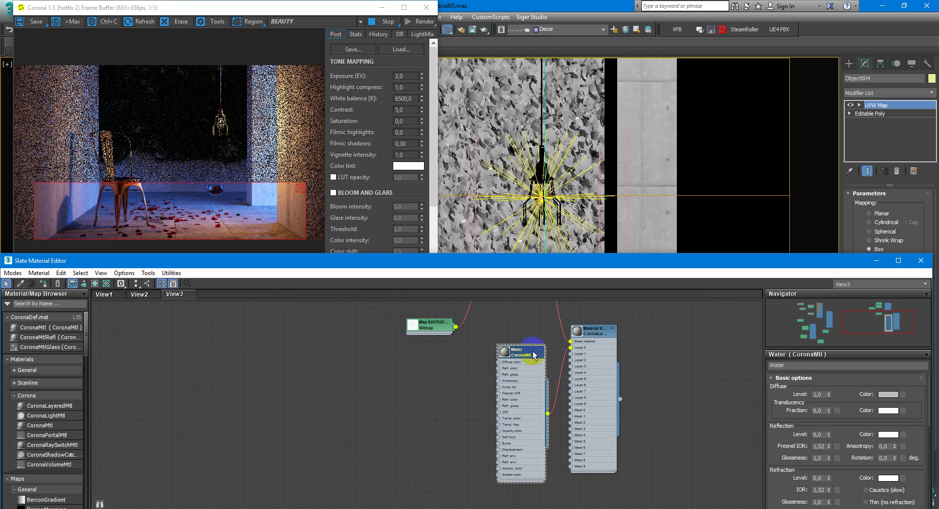
pyautogui.moveTo(533, 366)
pyautogui.mouseDown(button='middle')
pyautogui.moveTo(529, 333)
pyautogui.moveTo(530, 353)
pyautogui.mouseUp(button='middle')
pyautogui.click(540, 315)
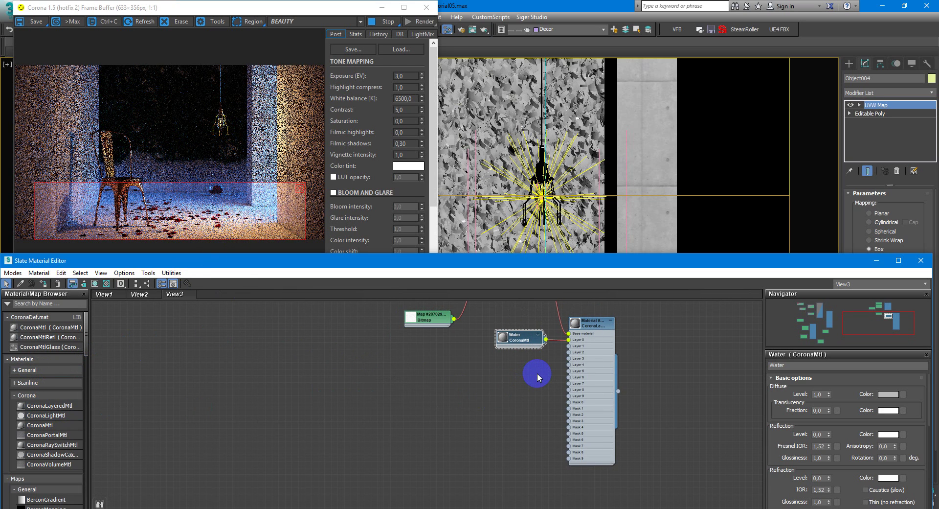
# Step: Add a Noise map below Water and connect it to Water's Diffuse color input
pyautogui.rightClick(478, 368)
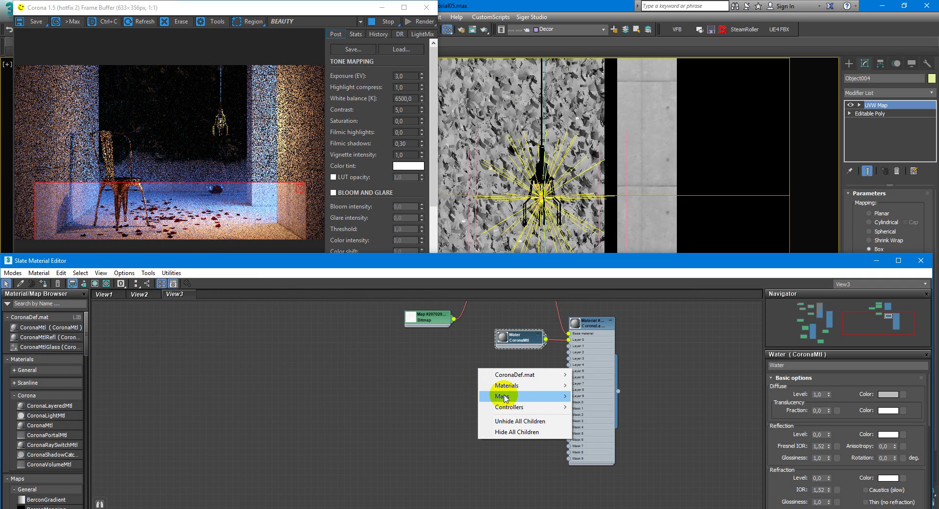
pyautogui.moveTo(602, 396)
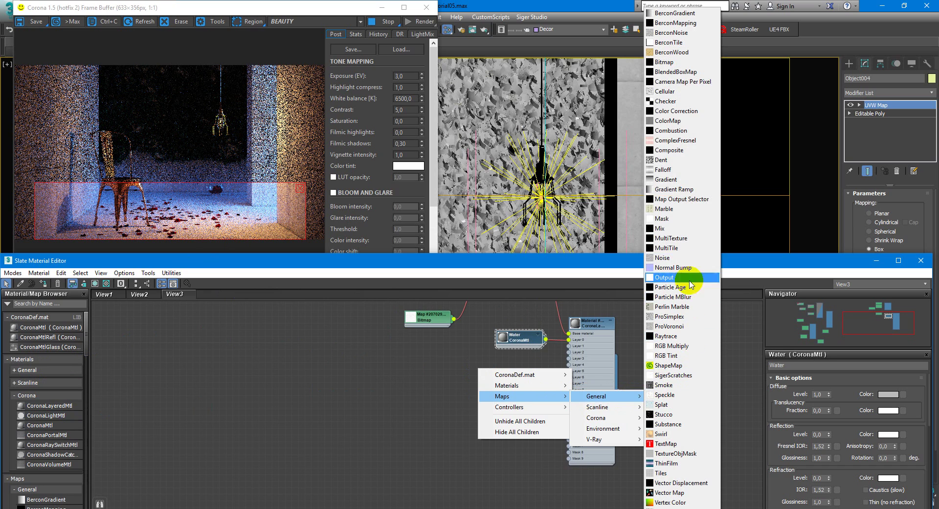
pyautogui.click(663, 258)
pyautogui.moveTo(486, 372); pyautogui.dragTo(451, 392)
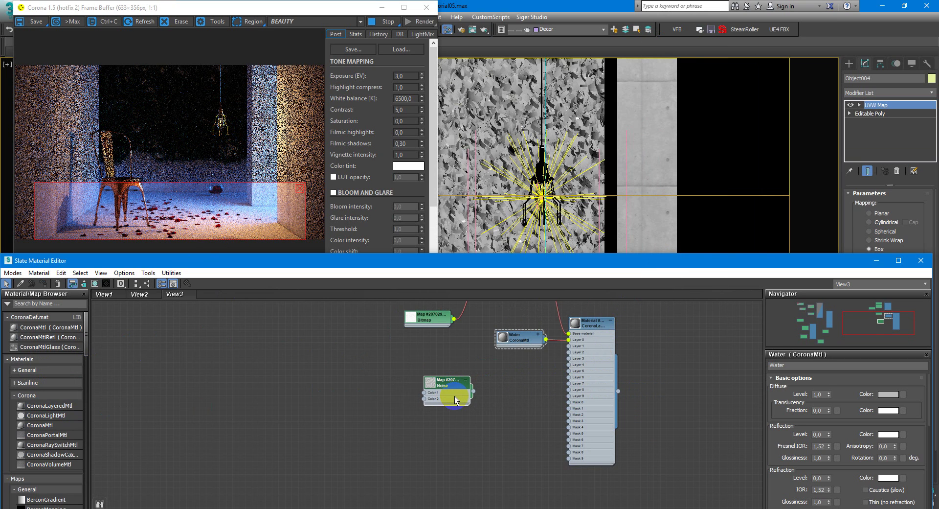
pyautogui.scroll(2, 453, 390)
pyautogui.click(551, 324)
pyautogui.moveTo(551, 325); pyautogui.dragTo(552, 343)
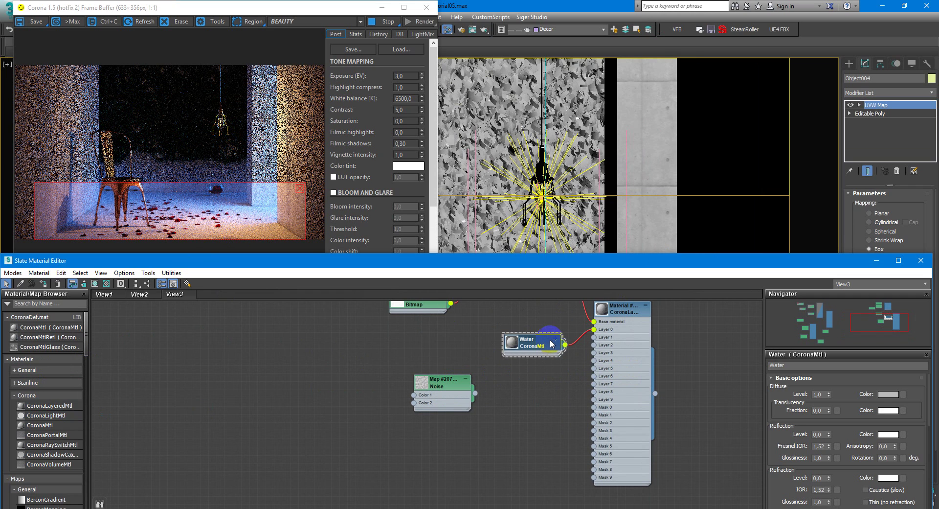
pyautogui.click(556, 341)
pyautogui.moveTo(441, 386)
pyautogui.mouseDown()
pyautogui.moveTo(398, 386)
pyautogui.moveTo(505, 354)
pyautogui.mouseUp()
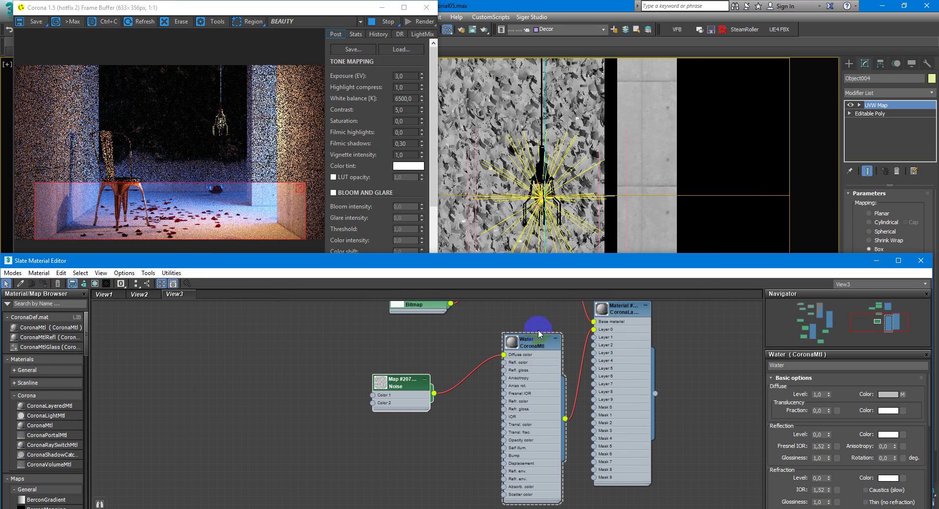
pyautogui.doubleClick(409, 385)
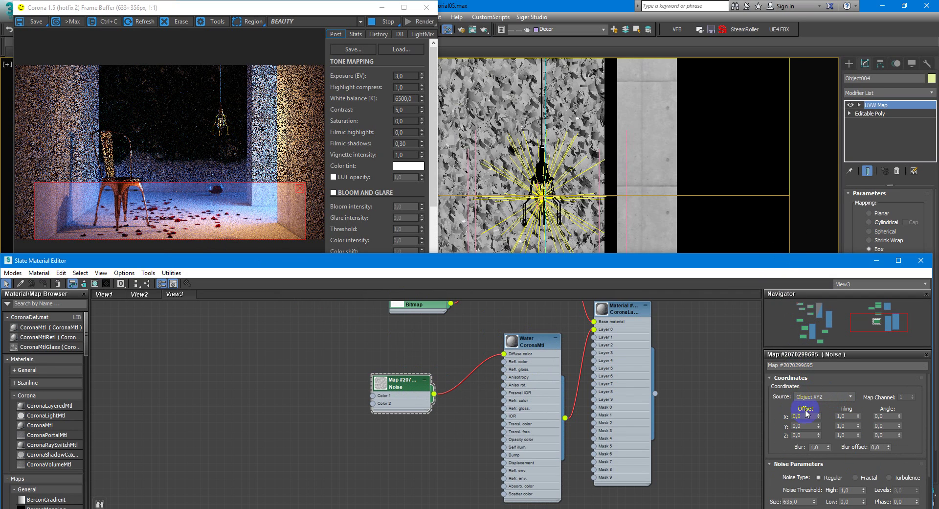
# Step: Set the Noise map's Color #1 to pure red (RGB 255,0,0)
pyautogui.click(929, 396)
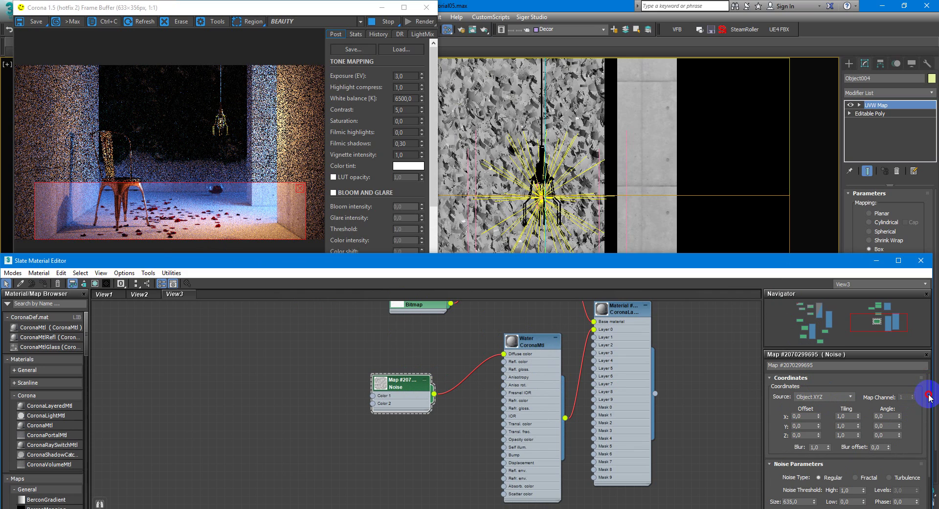
pyautogui.moveTo(931, 397); pyautogui.dragTo(928, 419)
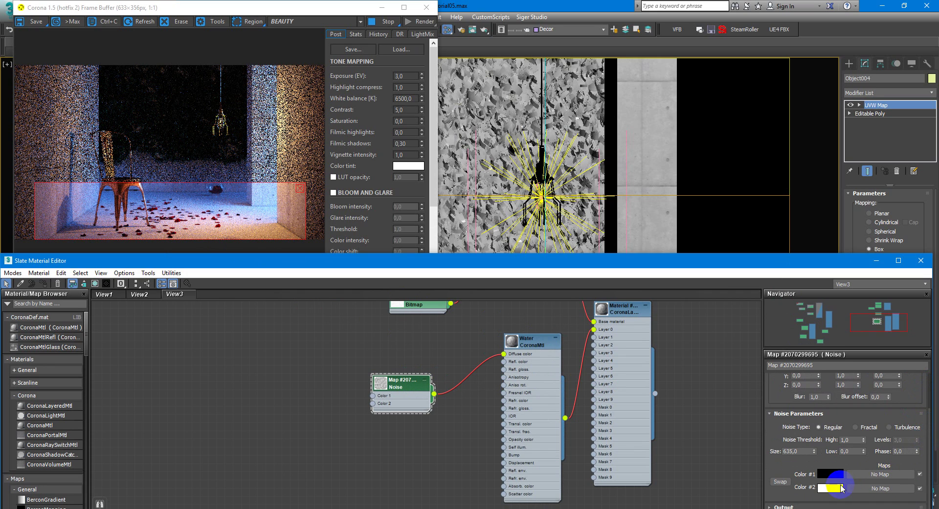
pyautogui.click(839, 478)
pyautogui.click(377, 65)
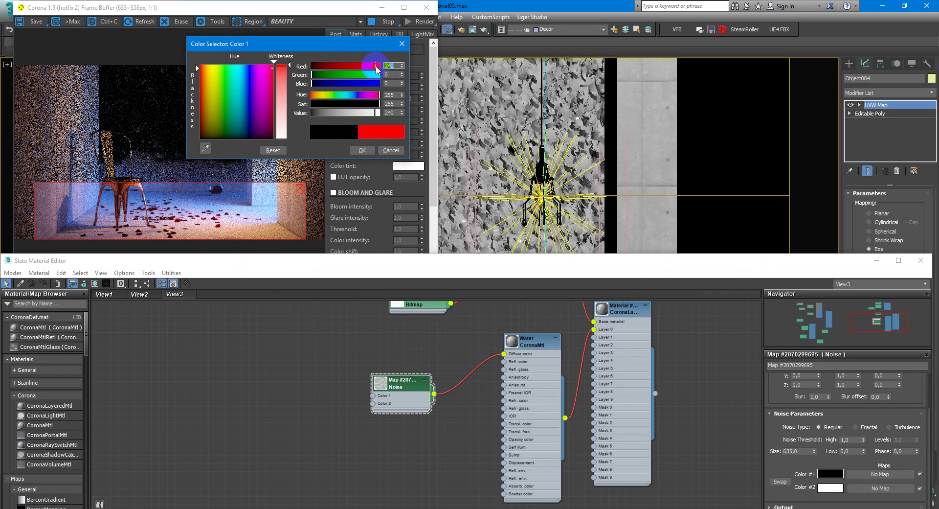
pyautogui.click(362, 149)
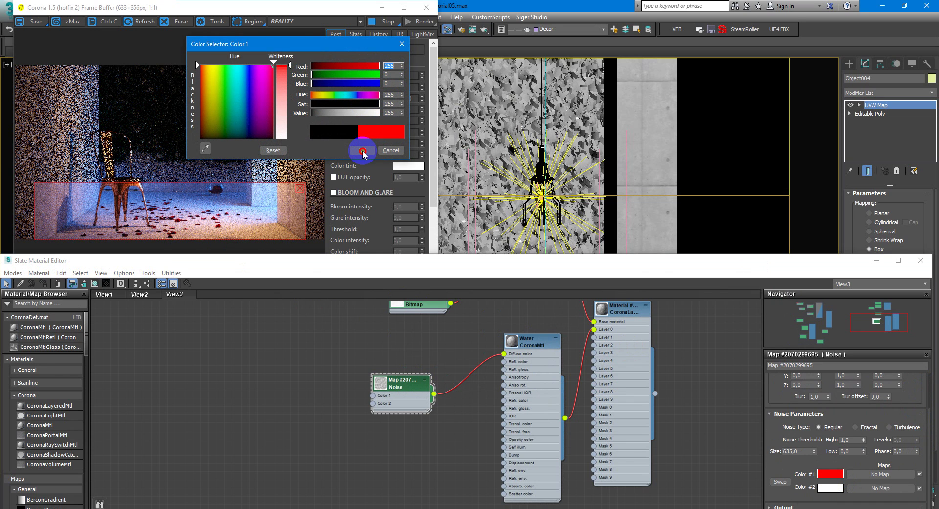
pyautogui.click(362, 153)
pyautogui.doubleClick(795, 451)
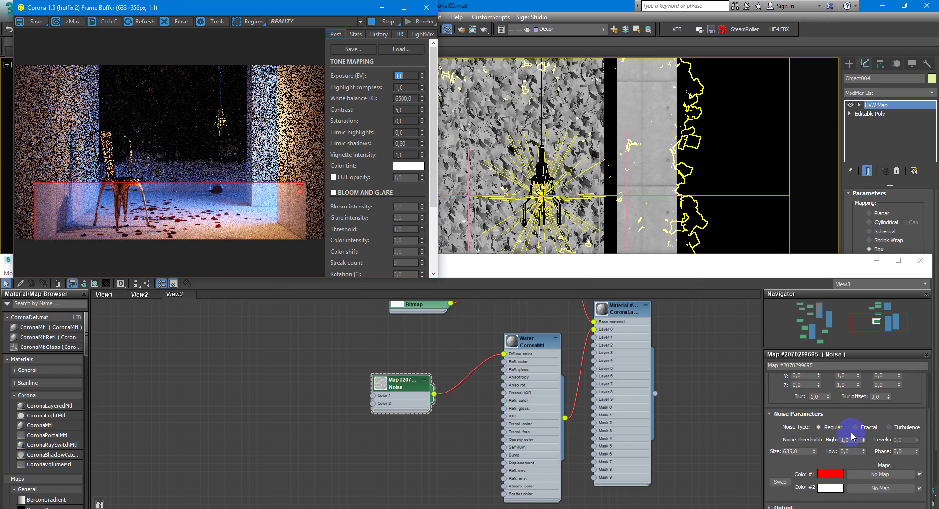
# Step: Set the Noise threshold to High 0,5 and Low 0,49
pyautogui.click(415, 391)
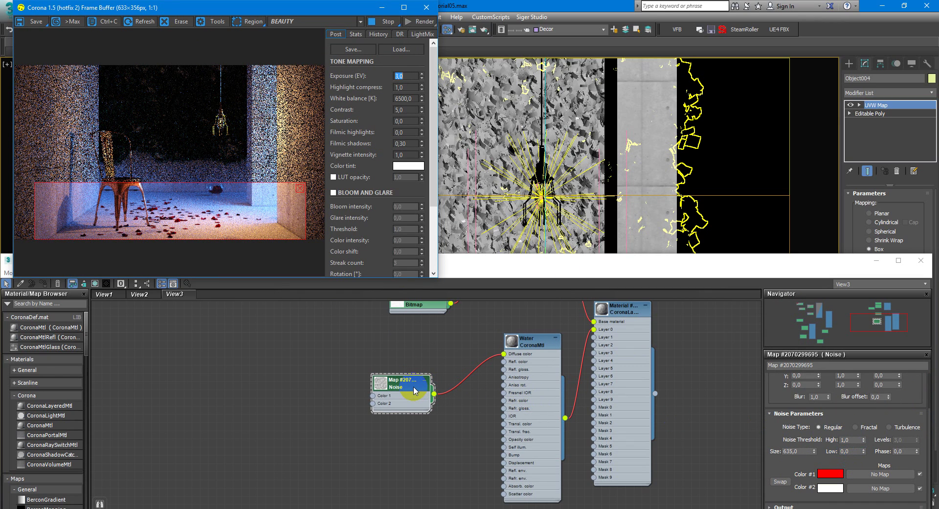
pyautogui.click(166, 234)
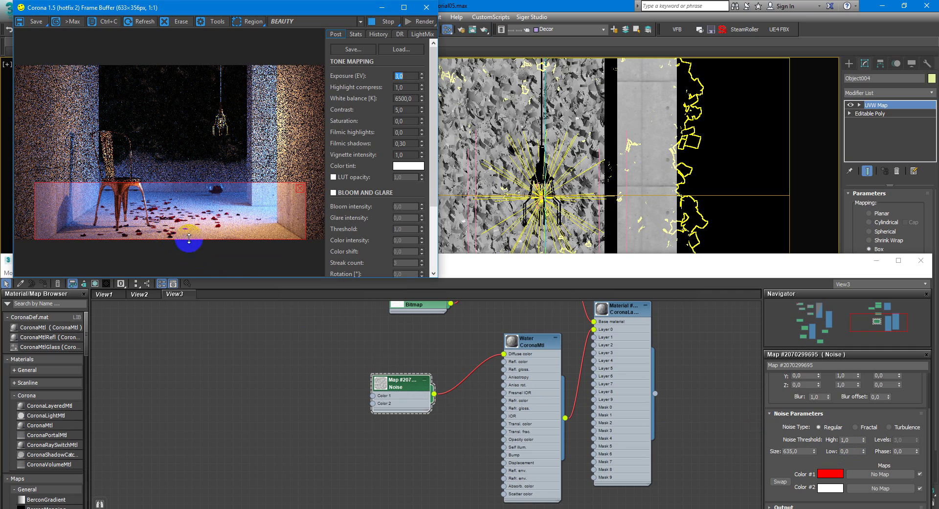
pyautogui.click(892, 452)
pyautogui.click(851, 440)
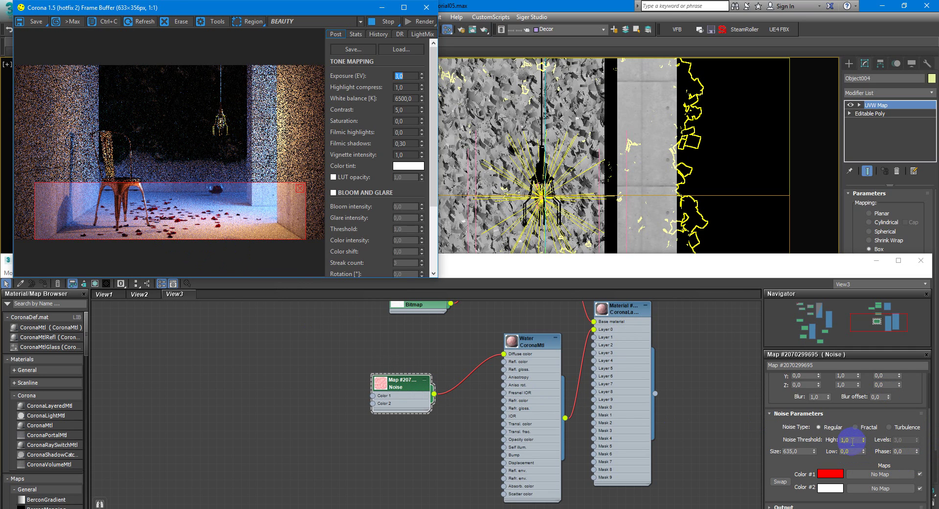
pyautogui.click(853, 442)
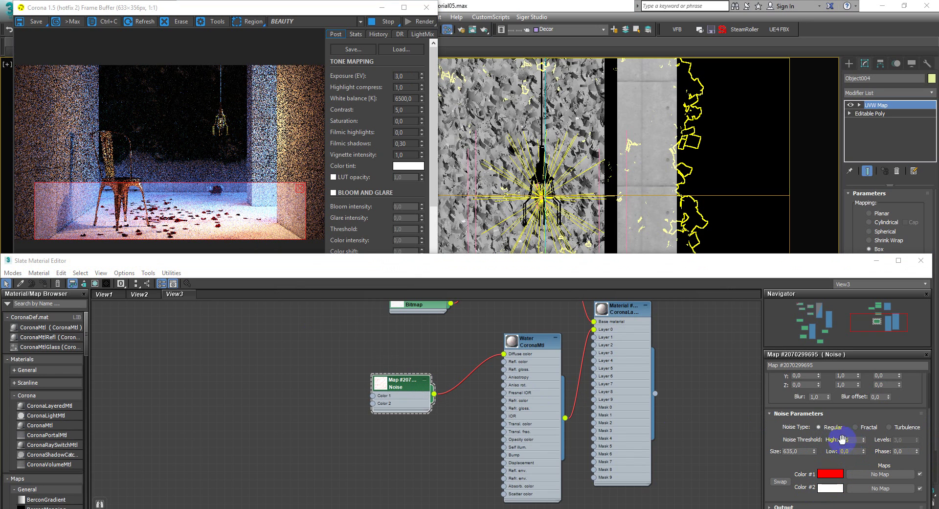
pyautogui.click(850, 451)
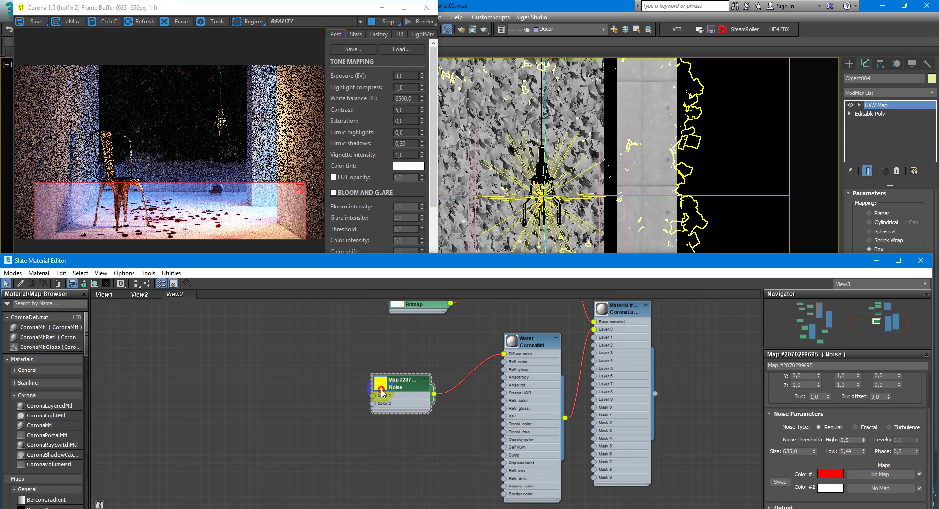
pyautogui.doubleClick(396, 389)
pyautogui.rightClick(397, 388)
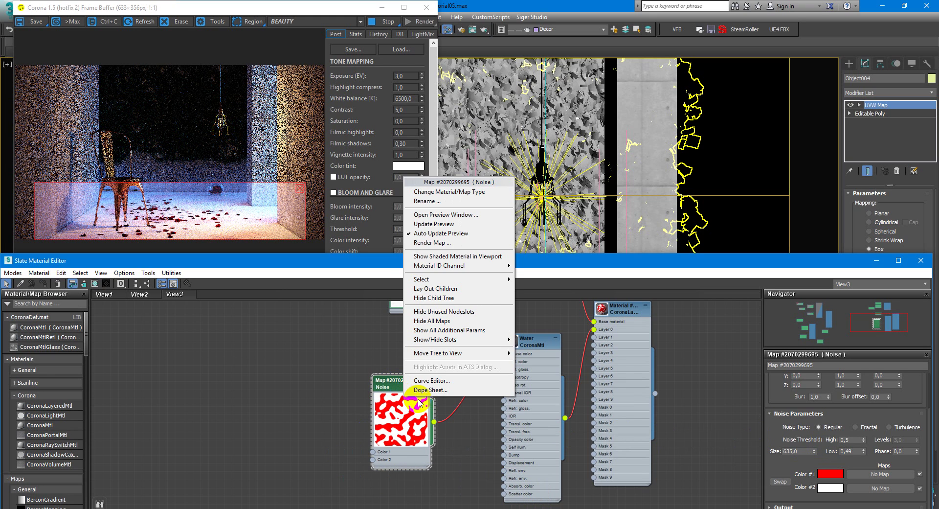
# Step: Open an enlarged floating preview of the Noise map near the top of the screen
pyautogui.click(460, 220)
pyautogui.moveTo(453, 218)
pyautogui.mouseDown()
pyautogui.moveTo(506, 149)
pyautogui.moveTo(492, 50)
pyautogui.mouseUp()
pyautogui.moveTo(544, 169); pyautogui.dragTo(638, 252)
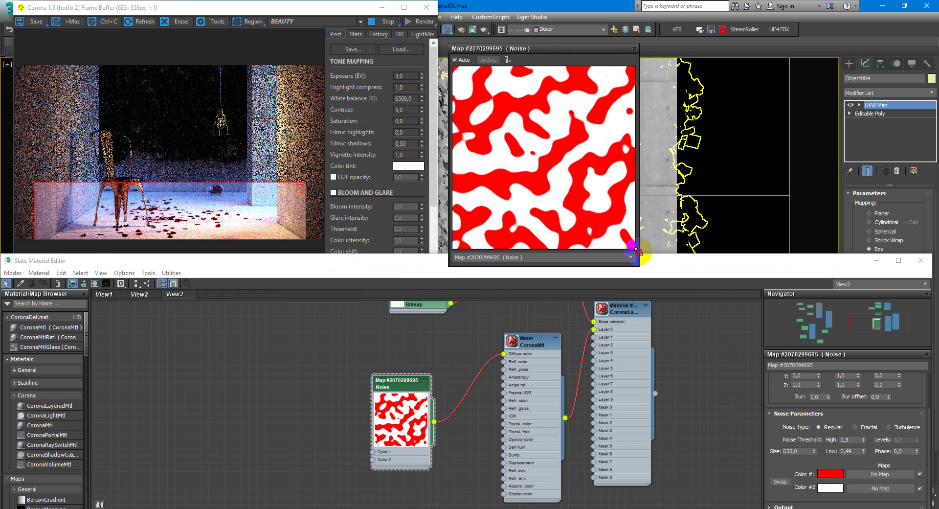
pyautogui.moveTo(566, 48); pyautogui.dragTo(565, 12)
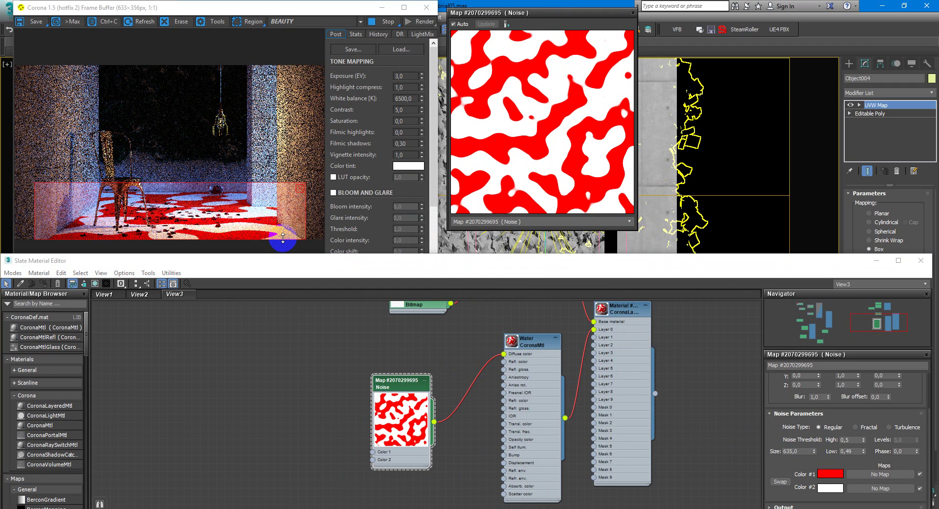
# Step: Set the Noise map's Size to 500
pyautogui.moveTo(436, 366); pyautogui.dragTo(439, 357, button='middle')
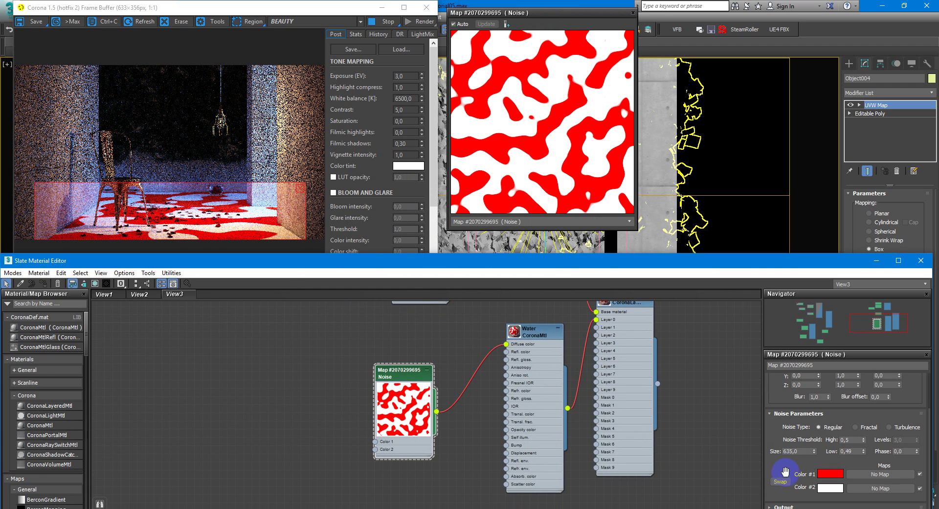
pyautogui.doubleClick(806, 450)
pyautogui.write('500')
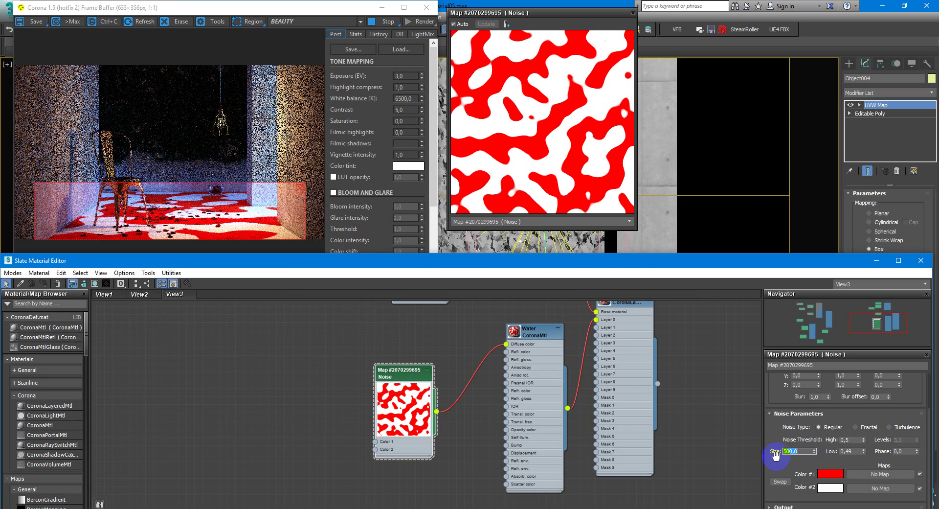
pyautogui.moveTo(598, 80)
pyautogui.mouseDown()
pyautogui.moveTo(524, 96)
pyautogui.moveTo(547, 145)
pyautogui.mouseUp()
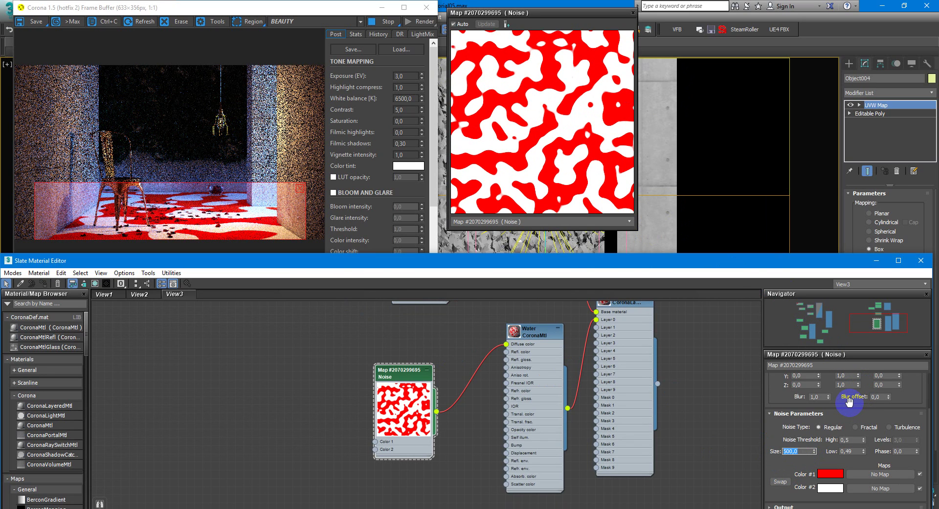
pyautogui.click(869, 429)
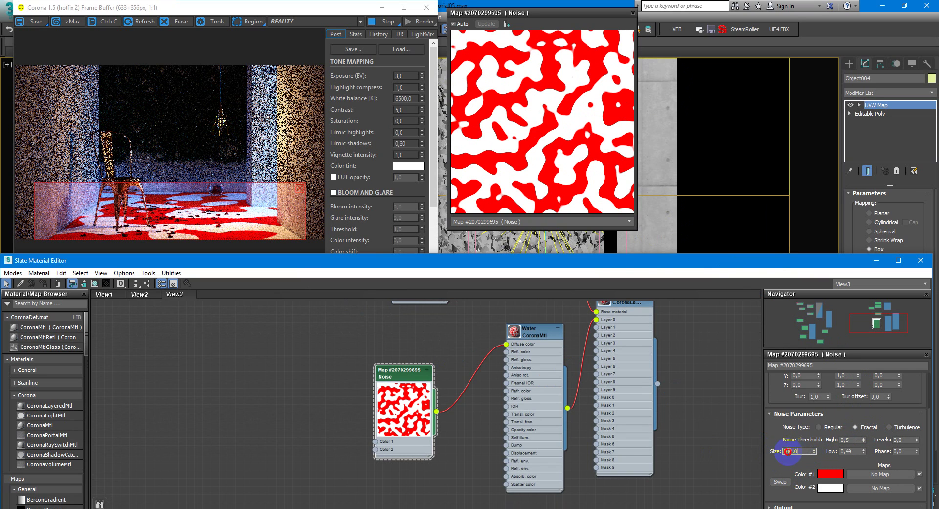
# Step: Switch the noise to Fractal at Size 635 and lower its Low threshold to 0,44
pyautogui.moveTo(800, 452); pyautogui.dragTo(758, 449)
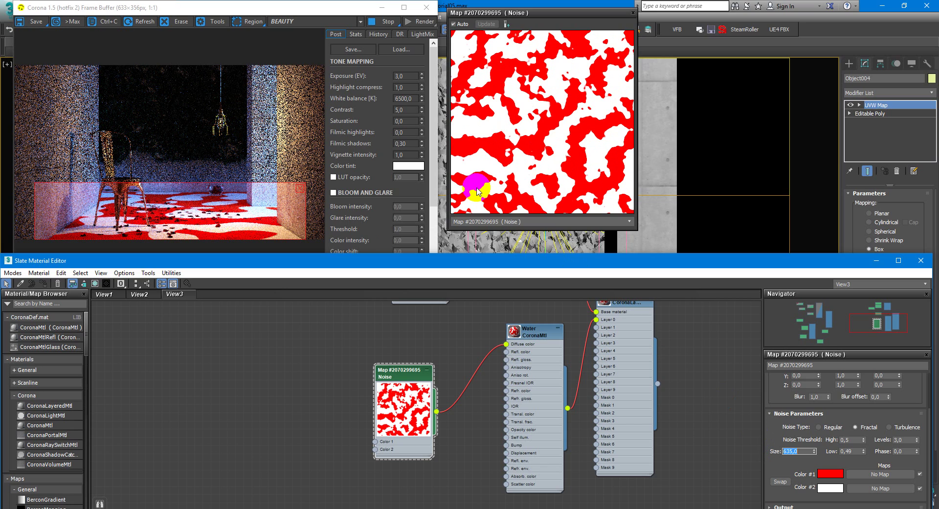
pyautogui.moveTo(717, 375); pyautogui.dragTo(715, 360, button='middle')
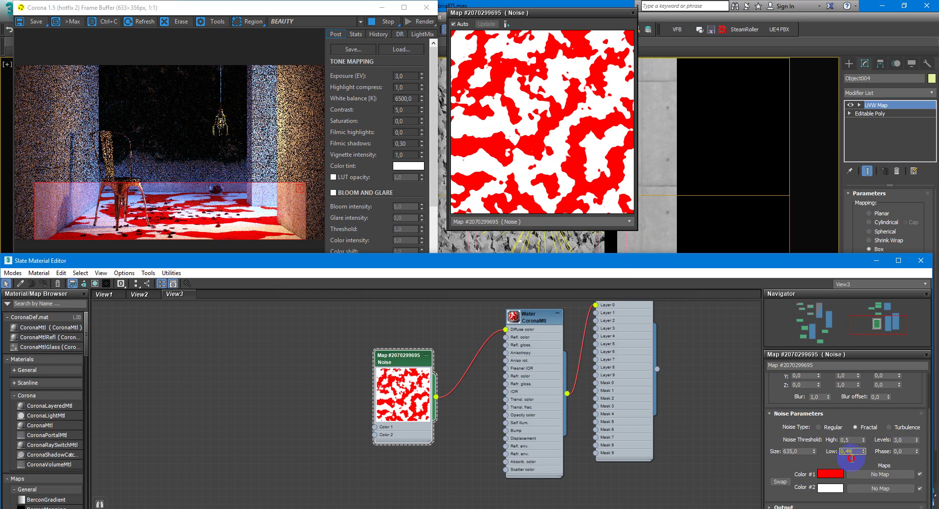
pyautogui.click(840, 451)
pyautogui.write('0,44')
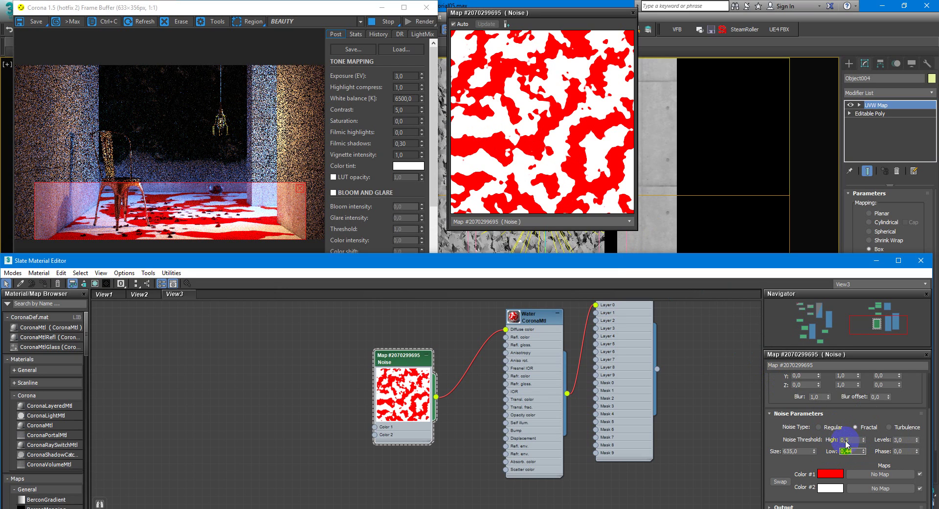
pyautogui.click(572, 164)
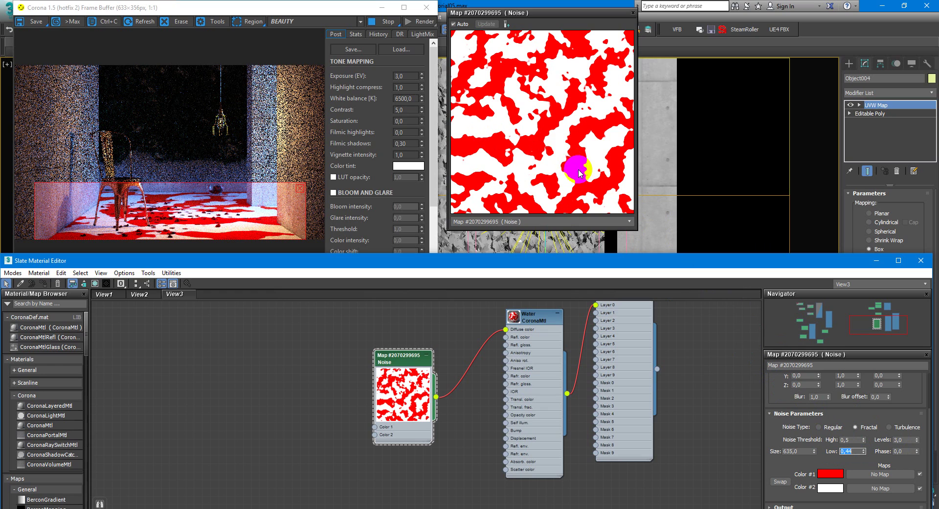
pyautogui.click(508, 156)
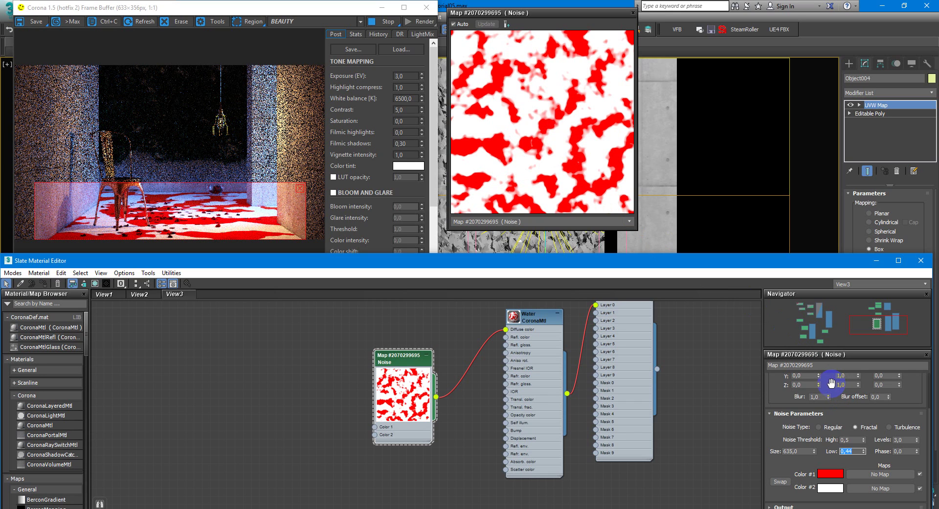
pyautogui.click(838, 476)
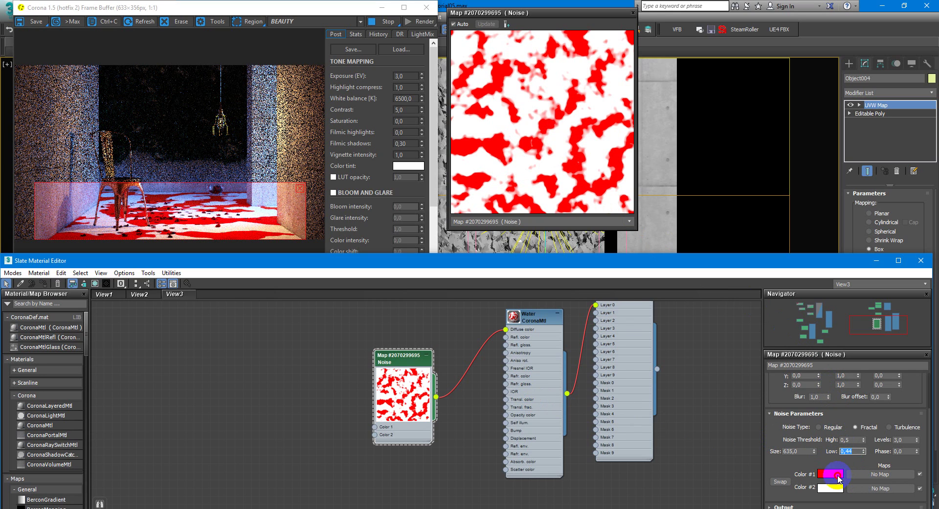
# Step: Make the first noise colour black and rename the noise map 'Mask'
pyautogui.moveTo(352, 112); pyautogui.dragTo(312, 113)
pyautogui.click(364, 150)
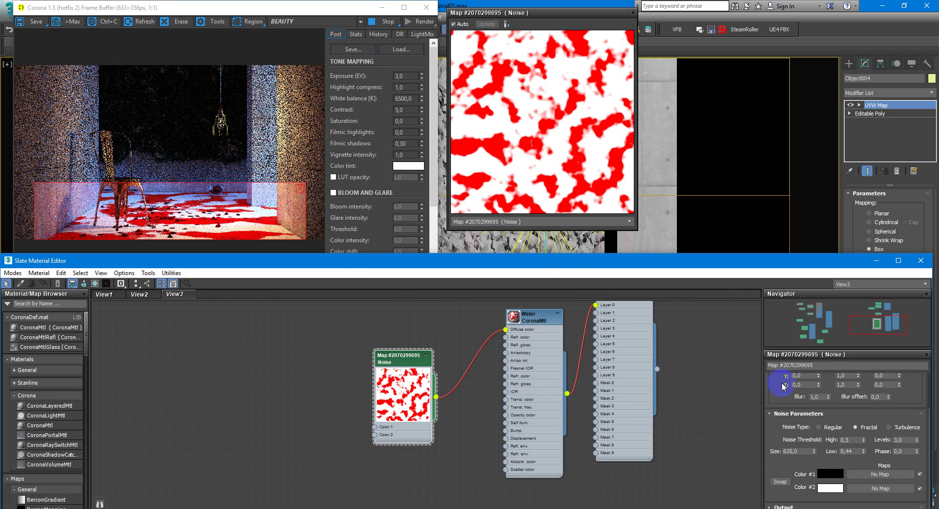
pyautogui.click(855, 366)
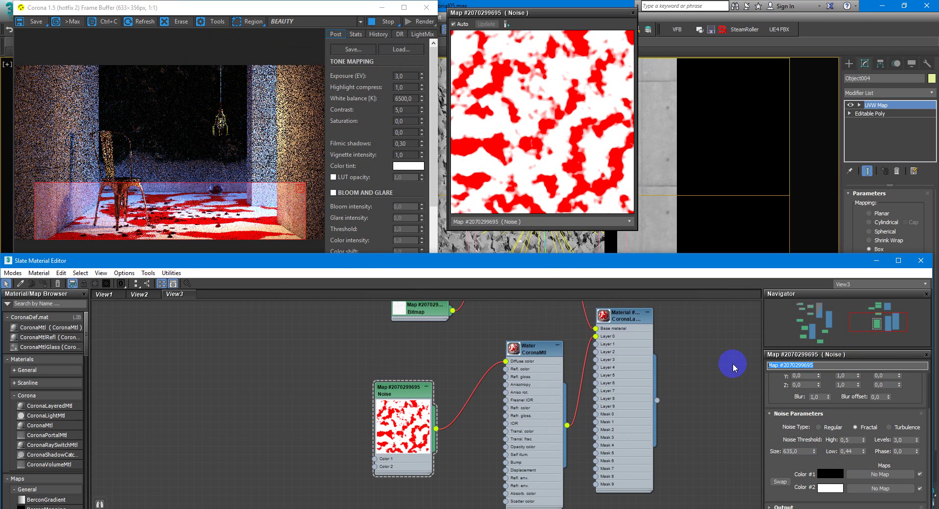
pyautogui.write('Mask')
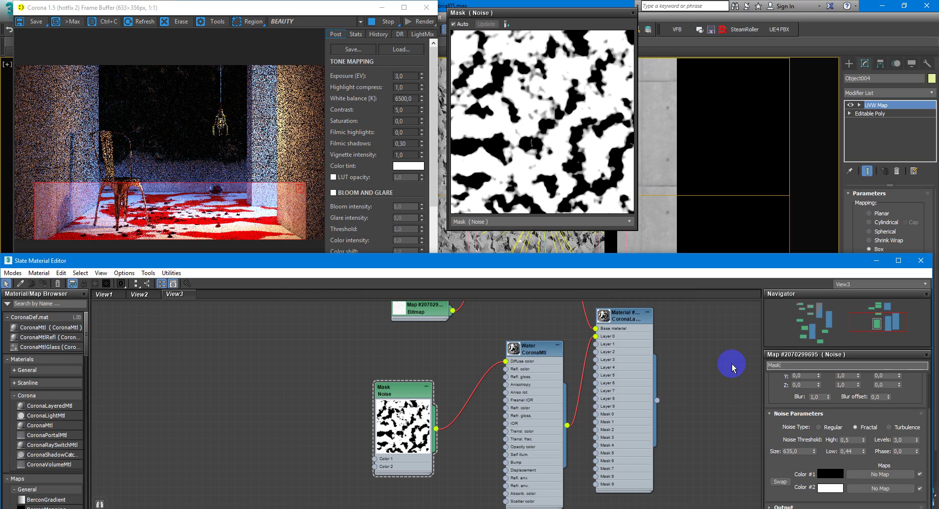
# Step: Rewire the Mask noise from Water's Diffuse colour to Mask 0, then tidy the nodes
pyautogui.moveTo(462, 384); pyautogui.dragTo(458, 366, button='middle')
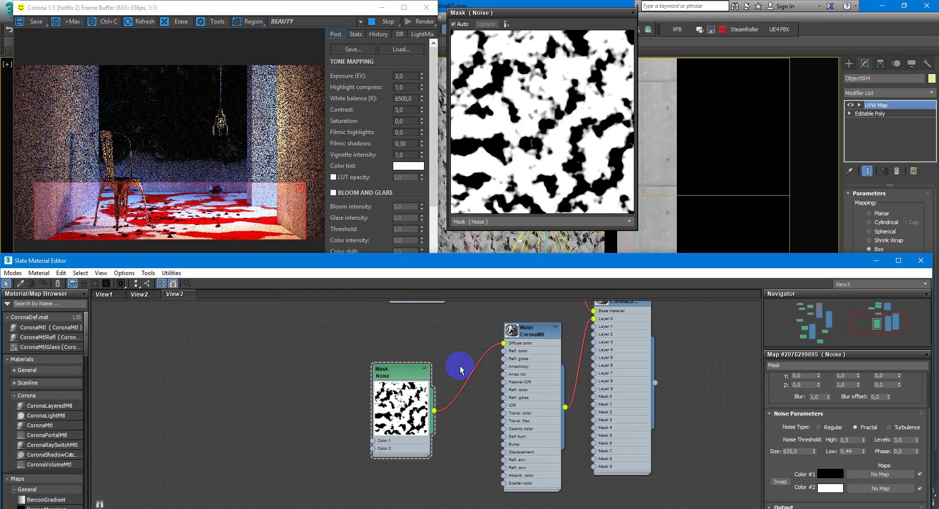
pyautogui.moveTo(505, 349)
pyautogui.mouseDown()
pyautogui.moveTo(577, 425)
pyautogui.moveTo(601, 393)
pyautogui.moveTo(595, 398)
pyautogui.mouseUp()
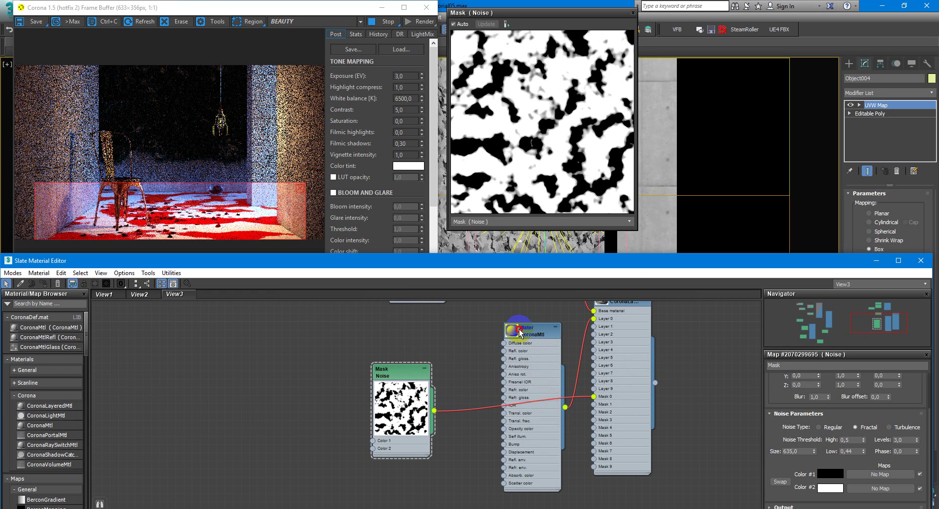
pyautogui.rightClick(511, 341)
pyautogui.click(512, 342)
pyautogui.moveTo(512, 342); pyautogui.dragTo(455, 333)
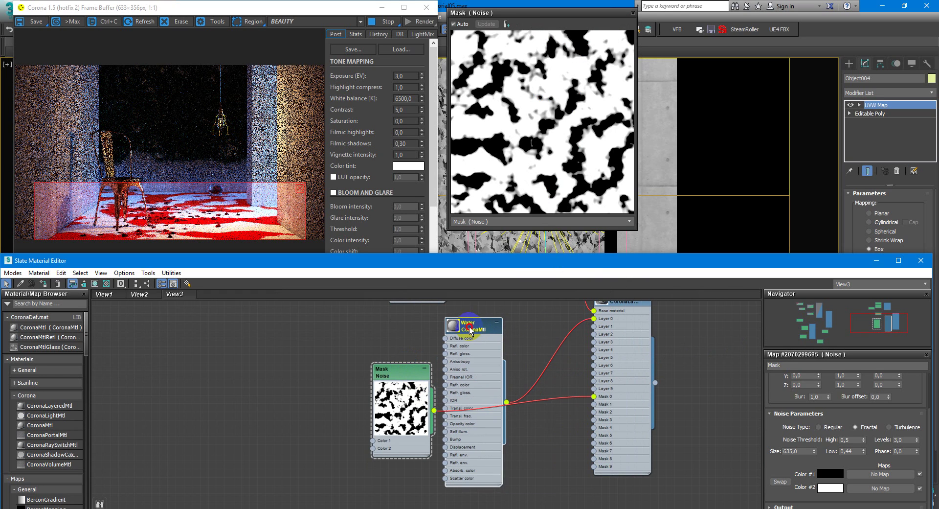
pyautogui.moveTo(413, 369); pyautogui.dragTo(479, 451)
pyautogui.moveTo(468, 416); pyautogui.dragTo(478, 402, button='middle')
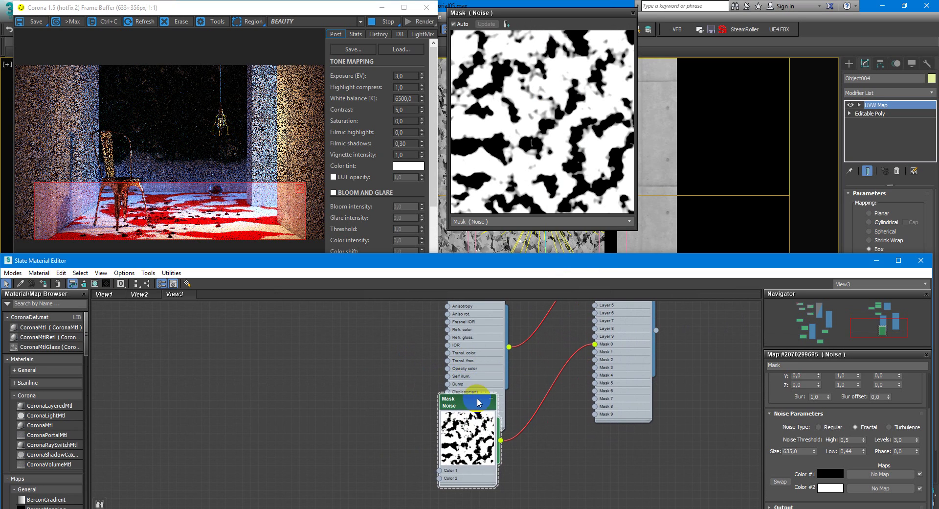
pyautogui.moveTo(471, 405); pyautogui.dragTo(480, 455)
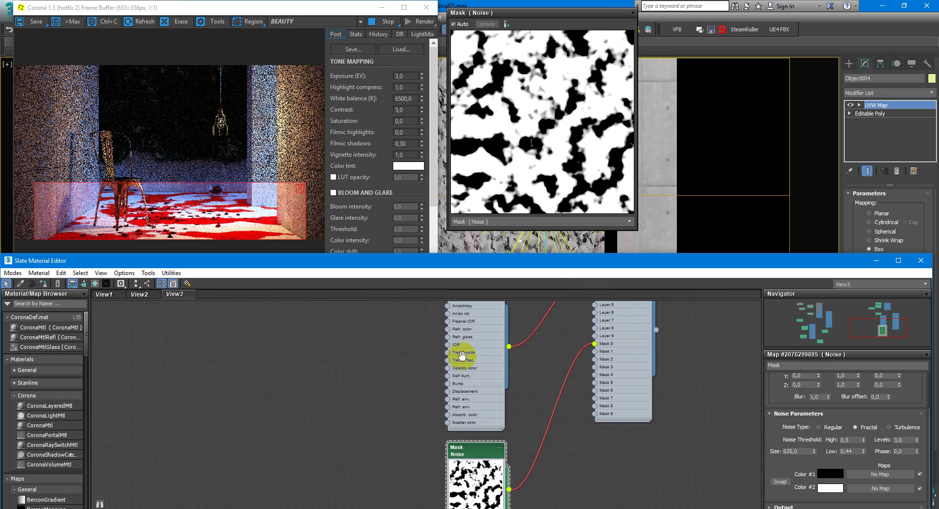
pyautogui.moveTo(463, 357); pyautogui.dragTo(487, 405, button='middle')
pyautogui.click(264, 225)
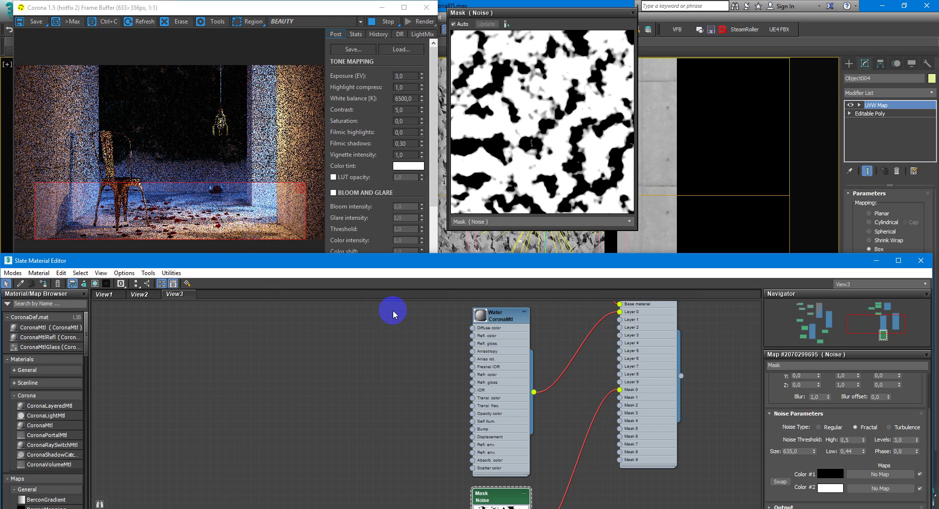
# Step: Insert an Output map between the Mask noise and the layered material's Mask 0
pyautogui.moveTo(457, 367); pyautogui.dragTo(459, 365, button='middle')
pyautogui.click(504, 317)
pyautogui.moveTo(504, 317); pyautogui.dragTo(524, 300, button='middle')
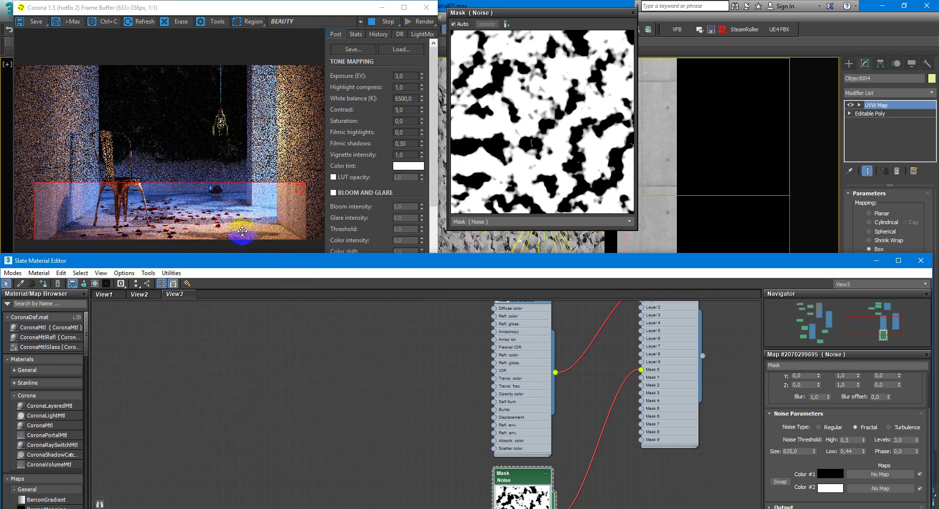
pyautogui.moveTo(508, 394); pyautogui.dragTo(506, 380, button='middle')
pyautogui.moveTo(518, 460); pyautogui.dragTo(493, 468)
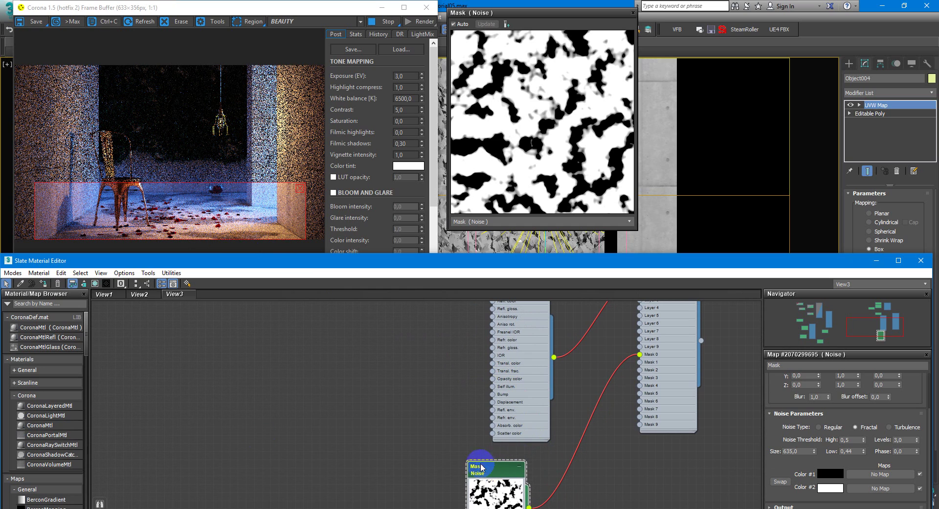
pyautogui.scroll(-5, 53, 426)
pyautogui.click(53, 431)
pyautogui.scroll(-2, 53, 431)
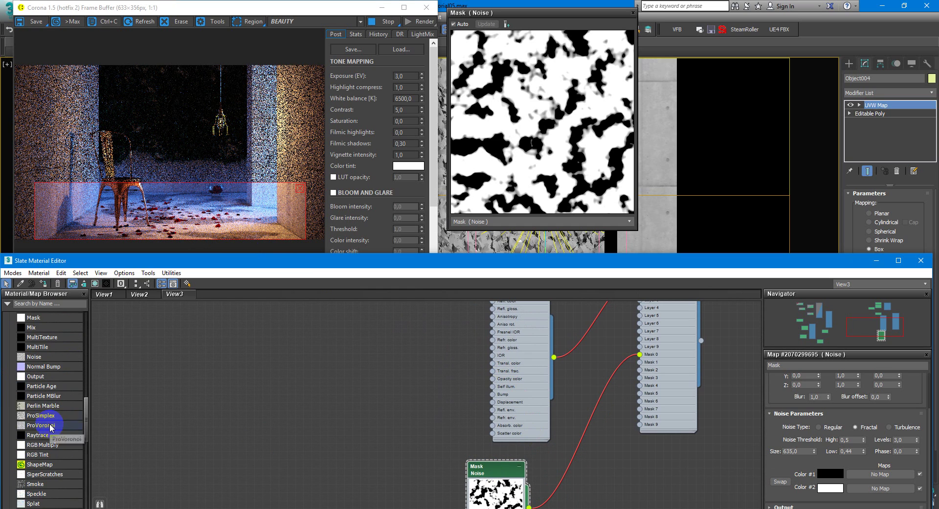
pyautogui.scroll(-3, 47, 396)
pyautogui.moveTo(41, 381); pyautogui.dragTo(583, 443)
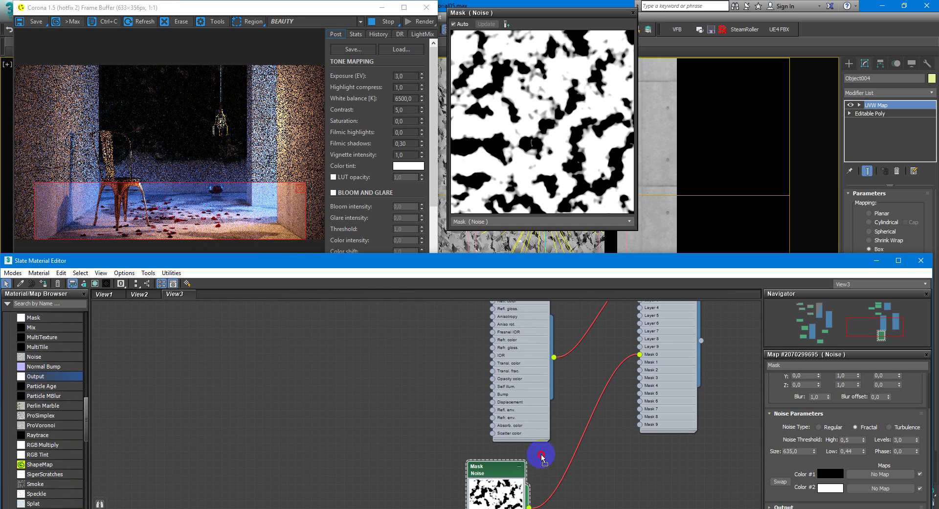
pyautogui.click(827, 365)
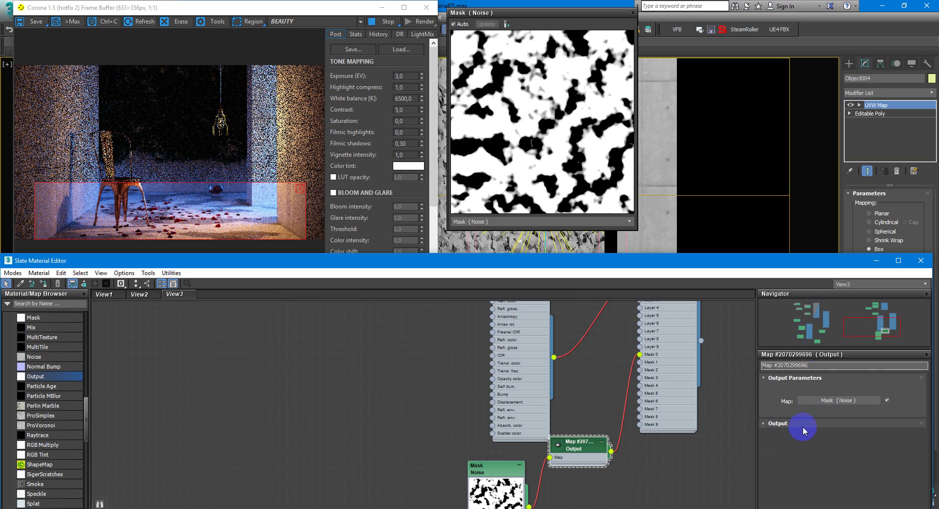
# Step: Rename the Output map 'Invert'
pyautogui.moveTo(775, 268); pyautogui.dragTo(773, 260)
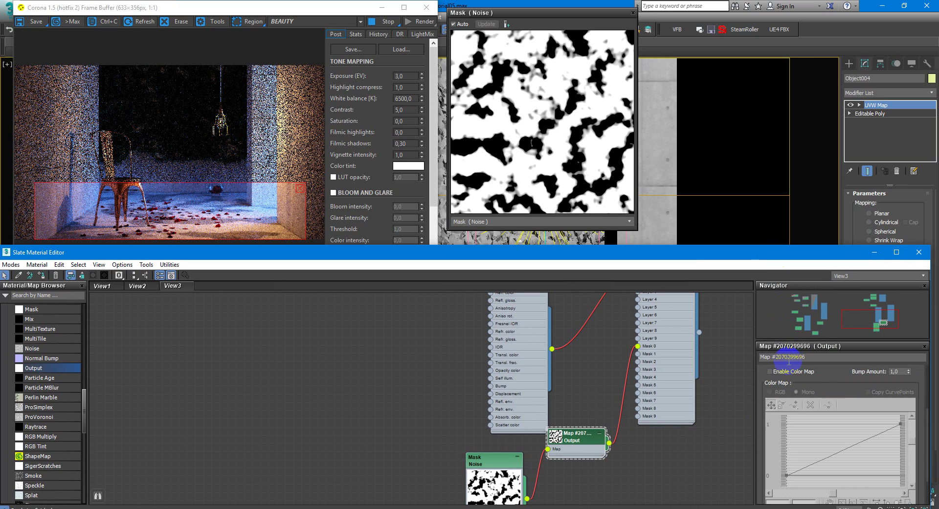
pyautogui.scroll(2, 770, 391)
pyautogui.scroll(2, 775, 417)
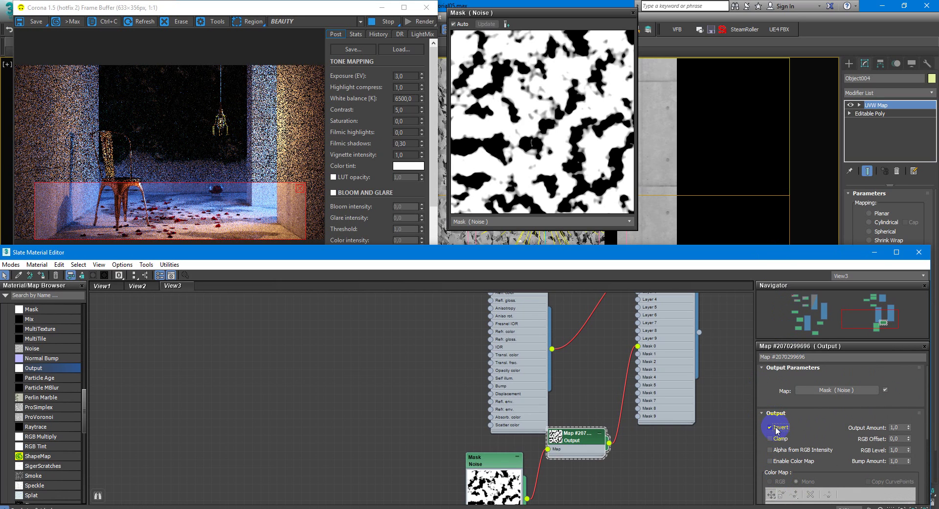
pyautogui.doubleClick(815, 357)
pyautogui.moveTo(821, 358); pyautogui.dragTo(717, 361)
pyautogui.write('Invert')
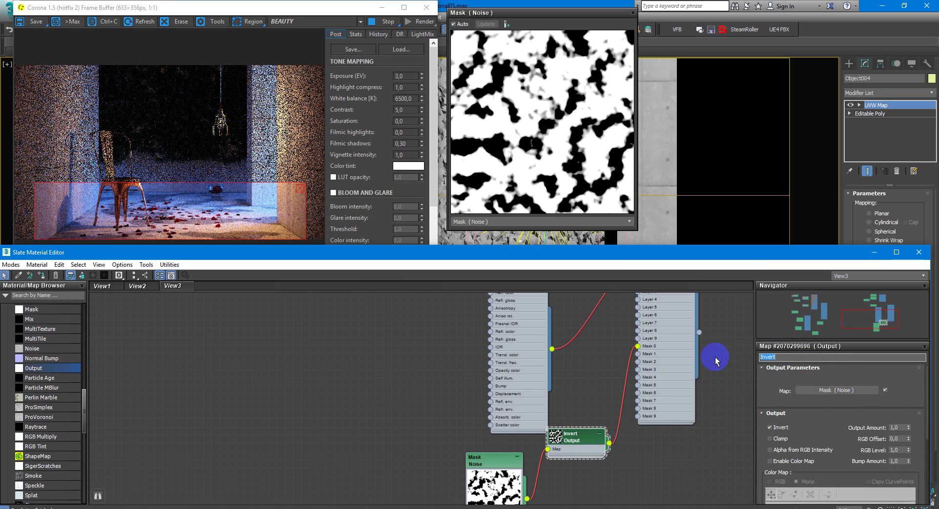
# Step: Select the Water material to show its settings and close the noise mask preview
pyautogui.moveTo(582, 379); pyautogui.dragTo(602, 422, button='middle')
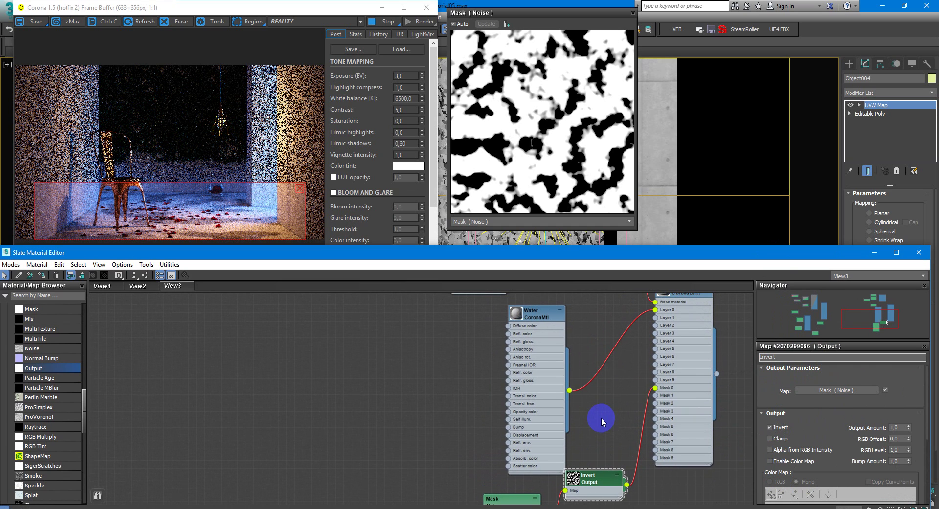
pyautogui.moveTo(548, 315); pyautogui.dragTo(515, 317)
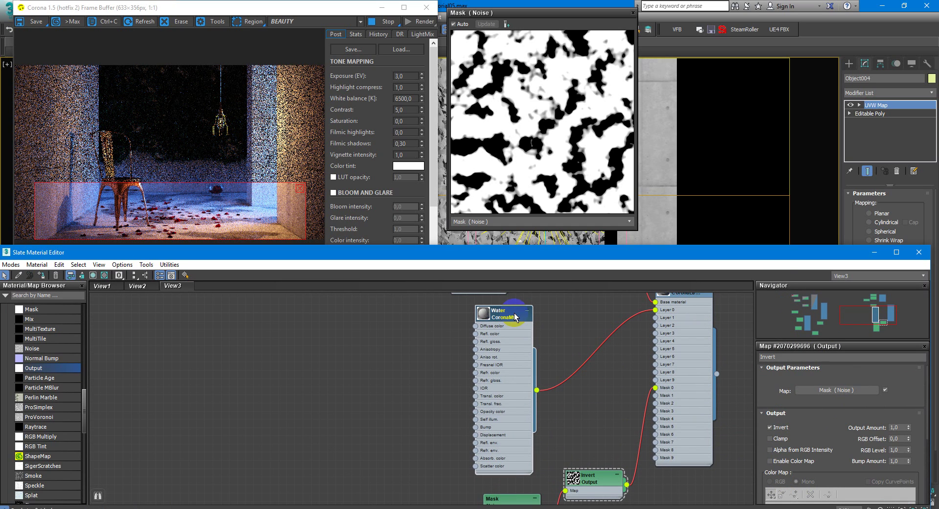
pyautogui.click(530, 325)
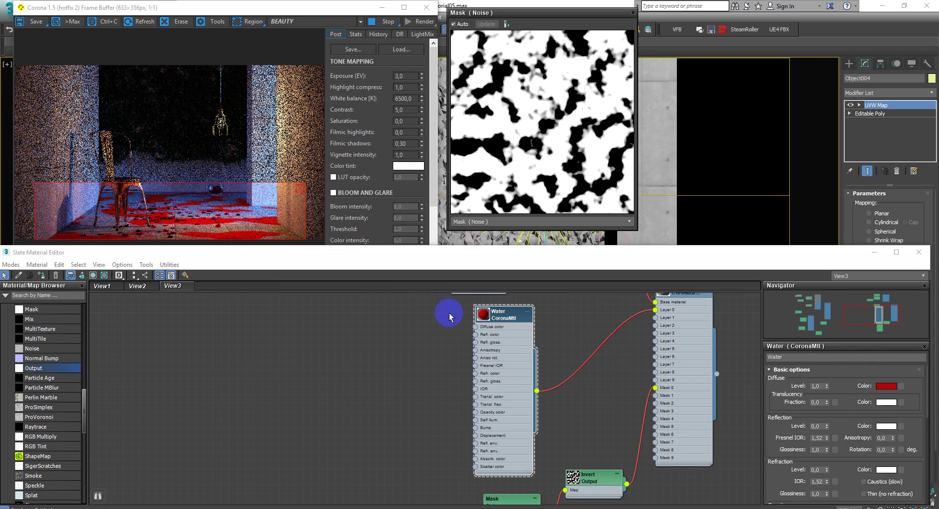
pyautogui.click(879, 403)
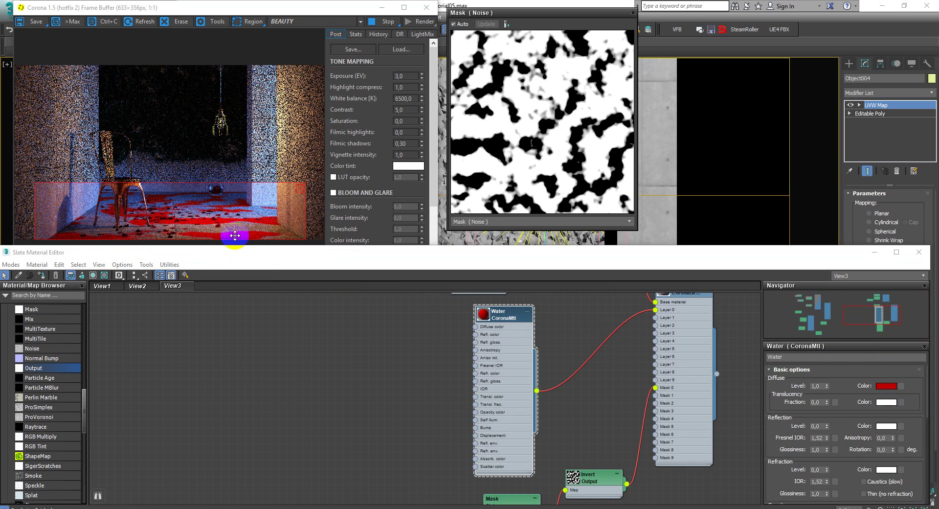
pyautogui.click(53, 251)
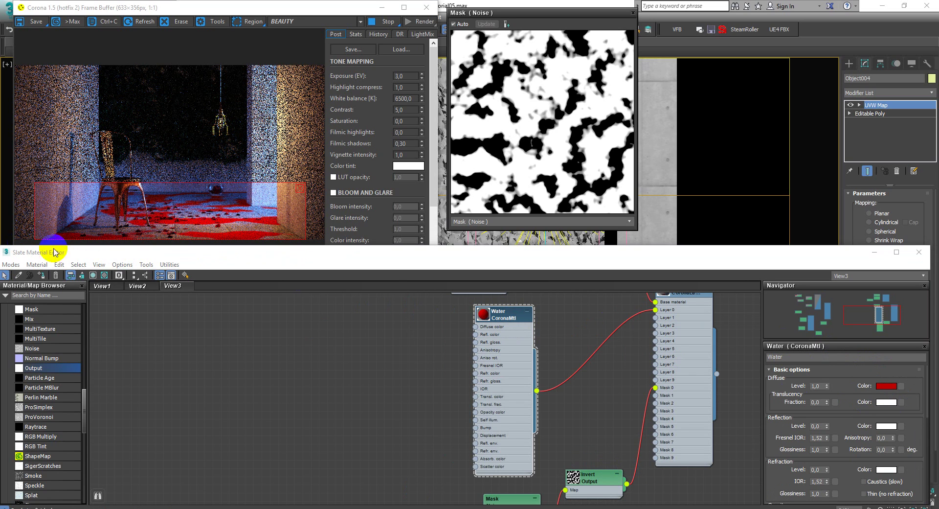
pyautogui.click(257, 234)
pyautogui.moveTo(546, 203); pyautogui.dragTo(638, 8)
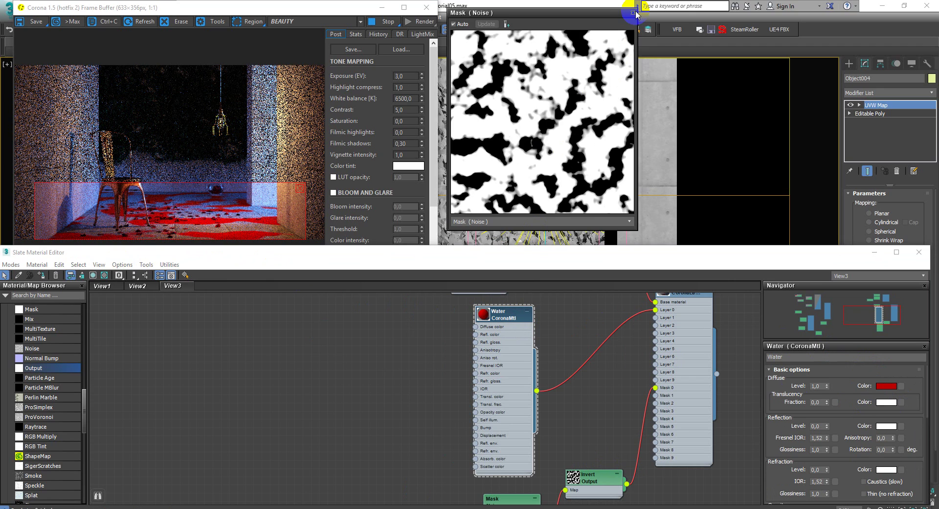
pyautogui.click(491, 306)
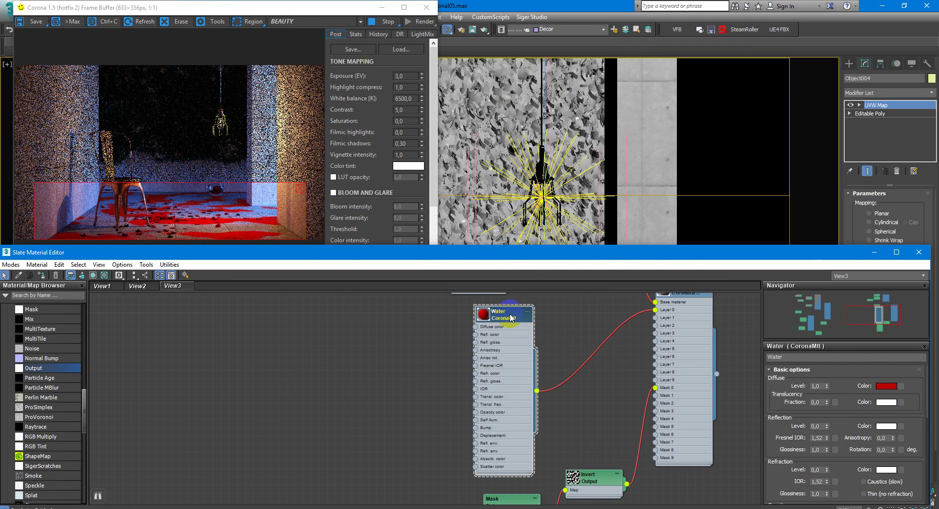
# Step: Set the Water material's Reflection Level to 1 and Fresnel IOR to 1.33
pyautogui.moveTo(545, 352); pyautogui.dragTo(566, 346, button='middle')
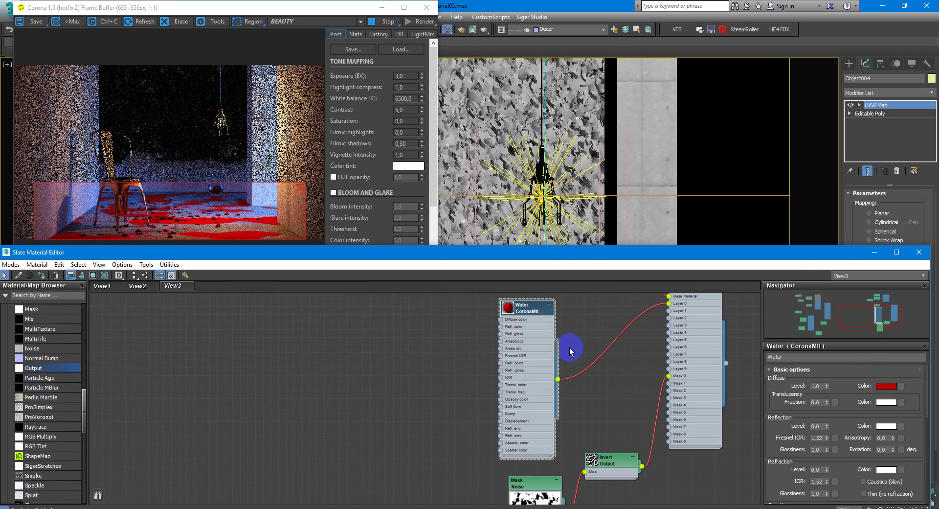
pyautogui.scroll(-1, 739, 353)
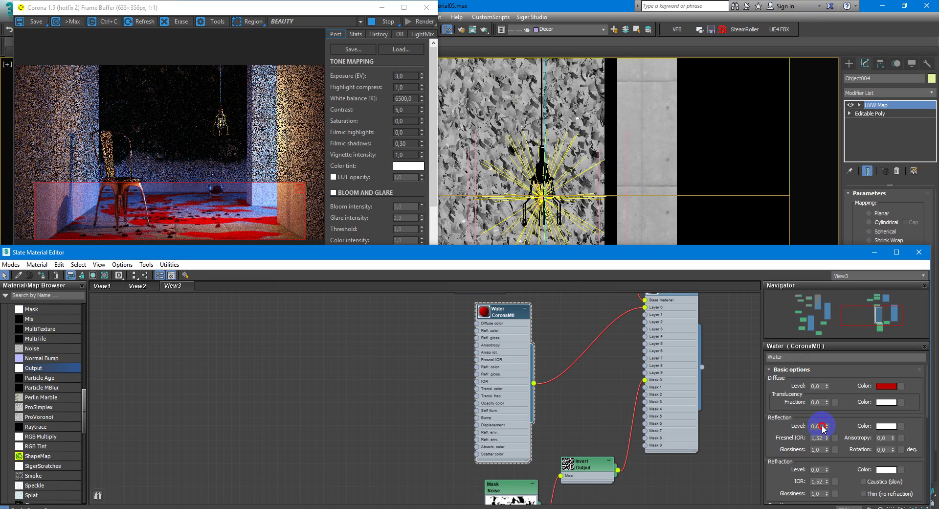
pyautogui.write('1')
pyautogui.press('Return')
pyautogui.write('1,33')
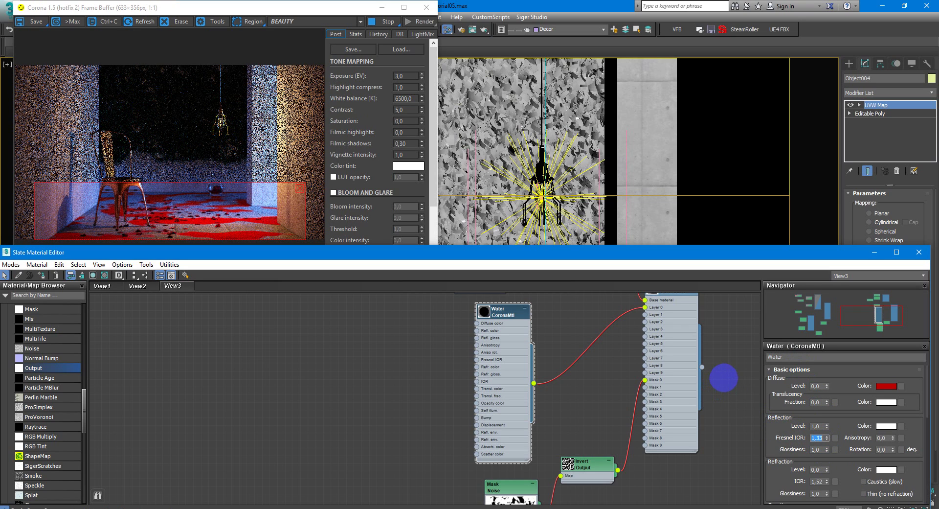
pyautogui.click(817, 438)
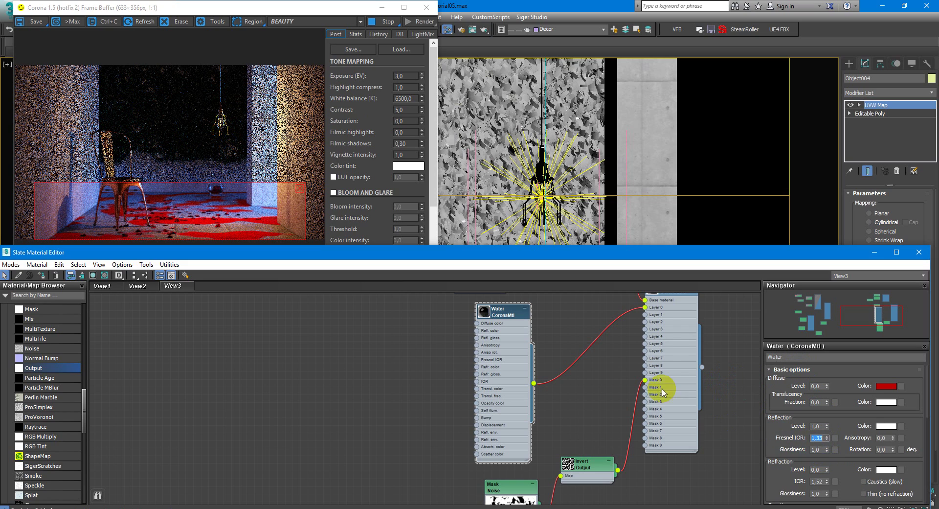
pyautogui.rightClick(485, 317)
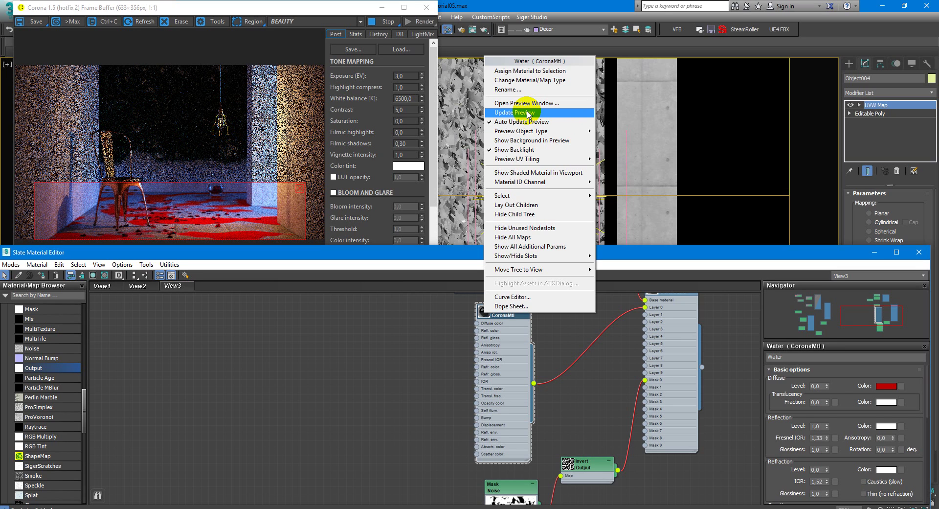
# Step: Show the Water material in an enlarged floating preview and edit its glossiness value (0,96)
pyautogui.click(528, 103)
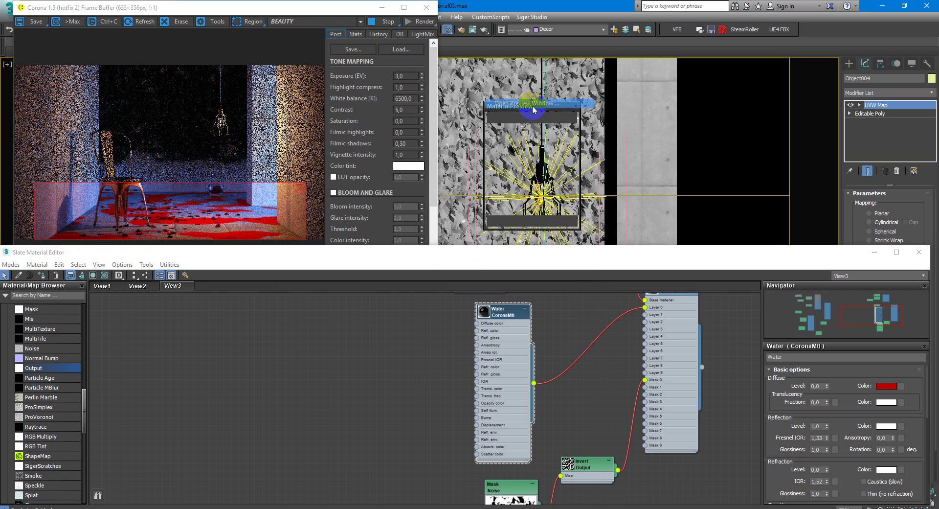
pyautogui.moveTo(528, 104); pyautogui.dragTo(495, 28)
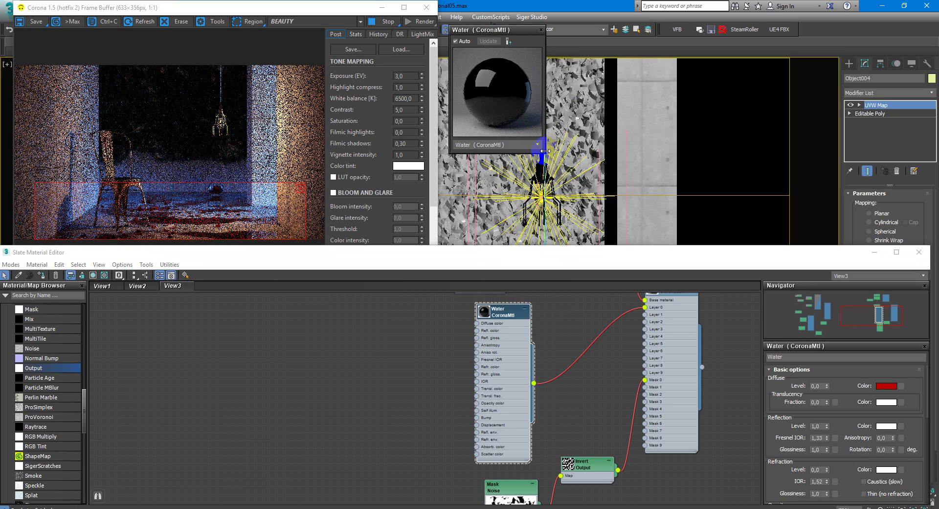
pyautogui.moveTo(542, 152); pyautogui.dragTo(665, 273)
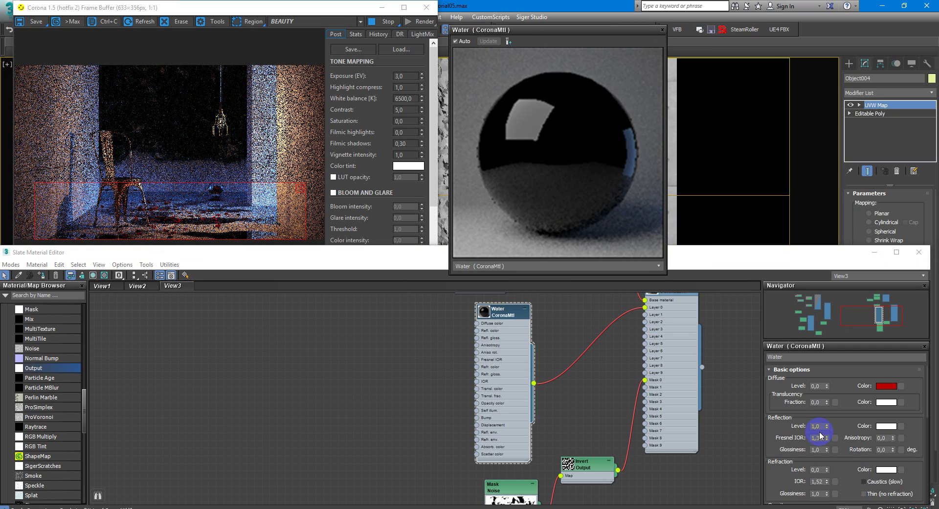
pyautogui.click(822, 450)
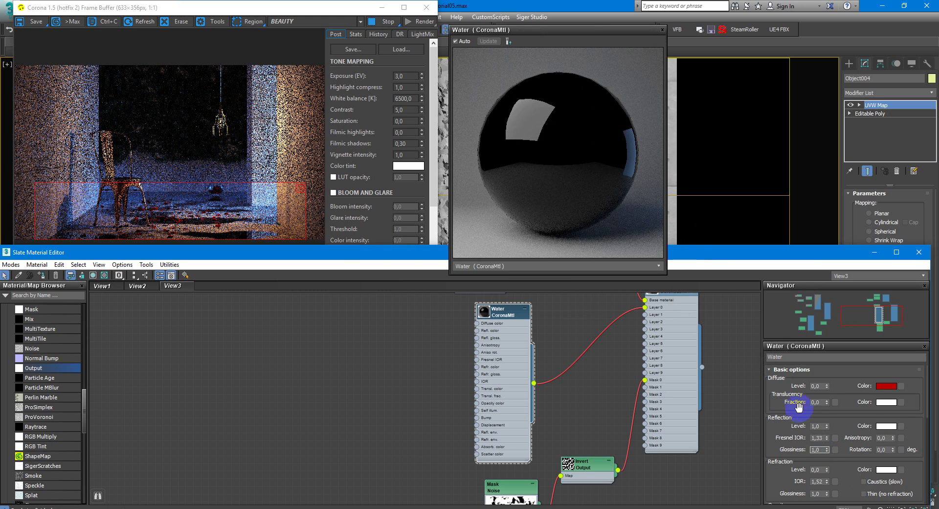
pyautogui.moveTo(824, 453); pyautogui.dragTo(778, 449)
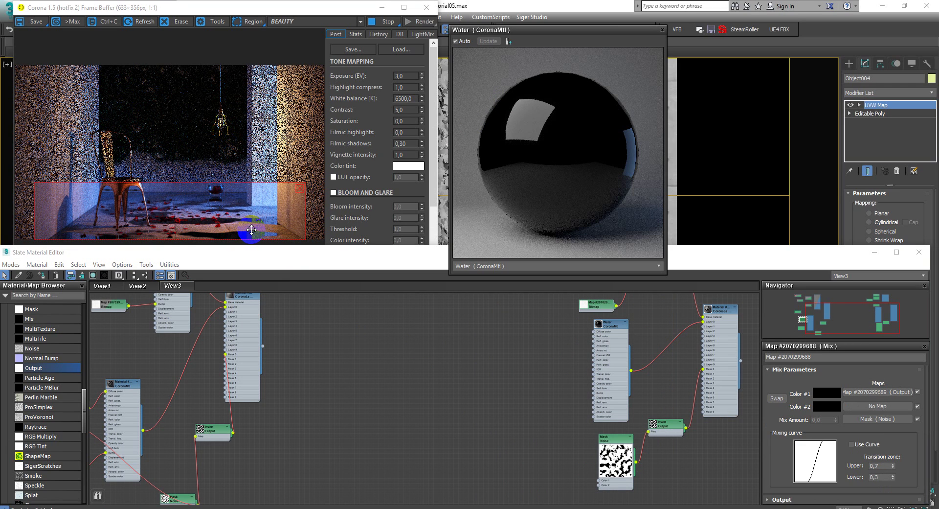
# Step: Add a Mix map to the Water material's Diffuse colour
pyautogui.moveTo(559, 338); pyautogui.dragTo(591, 376, button='middle')
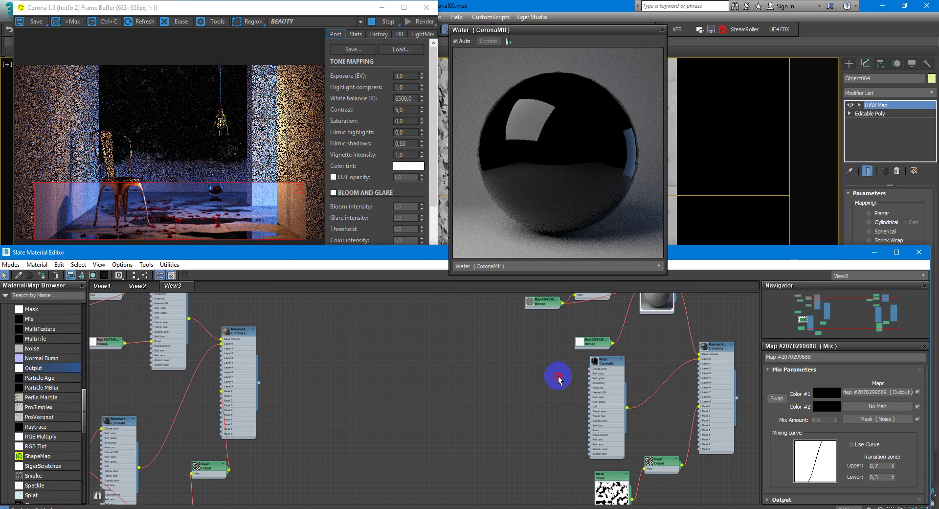
pyautogui.scroll(2, 587, 372)
pyautogui.scroll(3, 580, 368)
pyautogui.moveTo(578, 366); pyautogui.dragTo(531, 372)
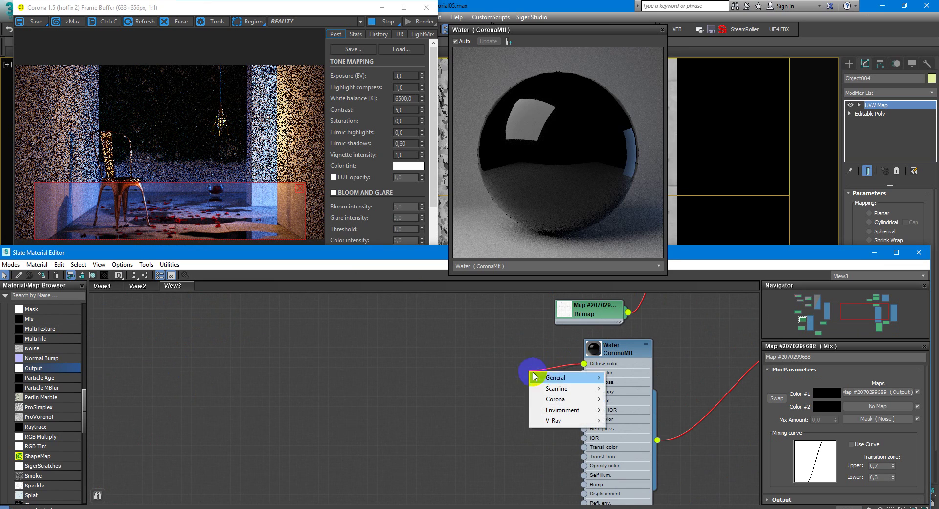
pyautogui.click(619, 248)
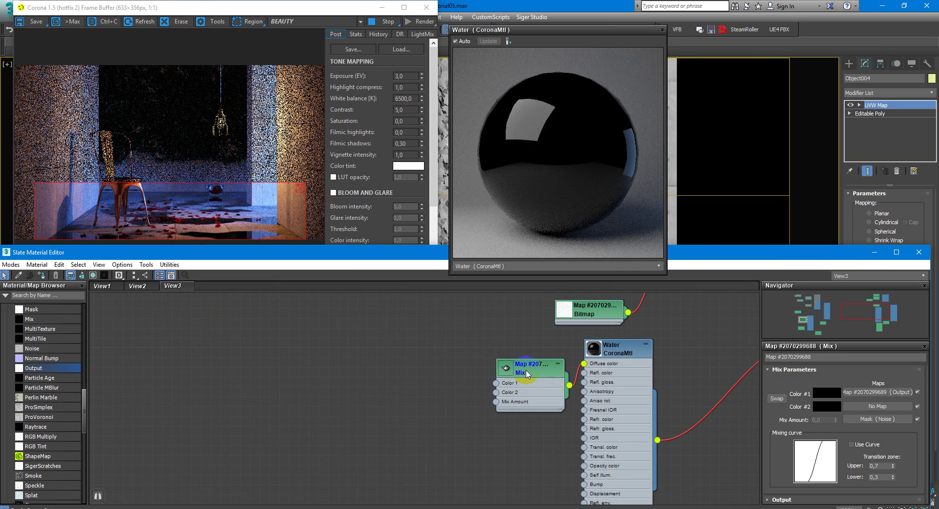
# Step: Move the concrete Bitmap node beside the Output node and view its full texture image
pyautogui.scroll(-1, 558, 398)
pyautogui.moveTo(543, 328); pyautogui.dragTo(588, 373, button='middle')
pyautogui.scroll(-2, 589, 373)
pyautogui.moveTo(631, 314); pyautogui.dragTo(567, 316)
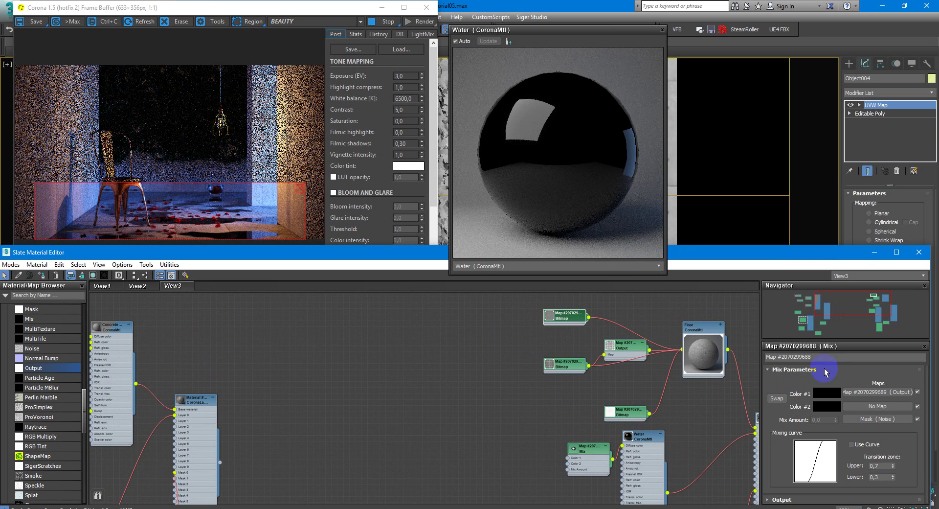
pyautogui.doubleClick(570, 315)
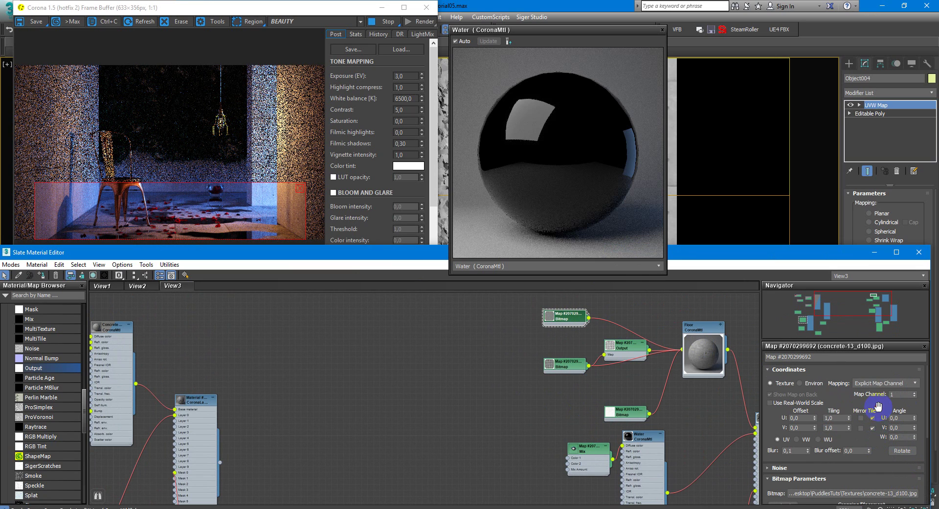
pyautogui.moveTo(883, 448); pyautogui.dragTo(876, 395)
pyautogui.click(896, 473)
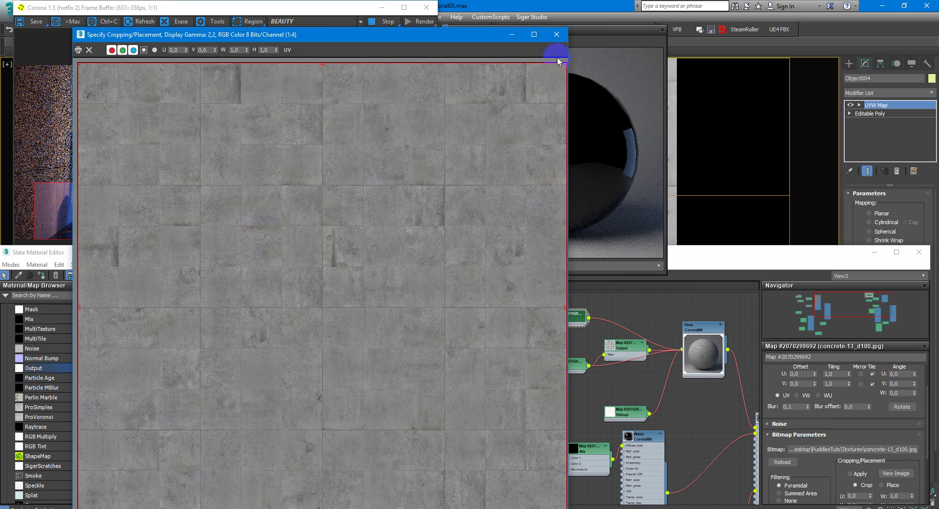
pyautogui.click(558, 35)
pyautogui.moveTo(503, 356); pyautogui.dragTo(573, 308, button='middle')
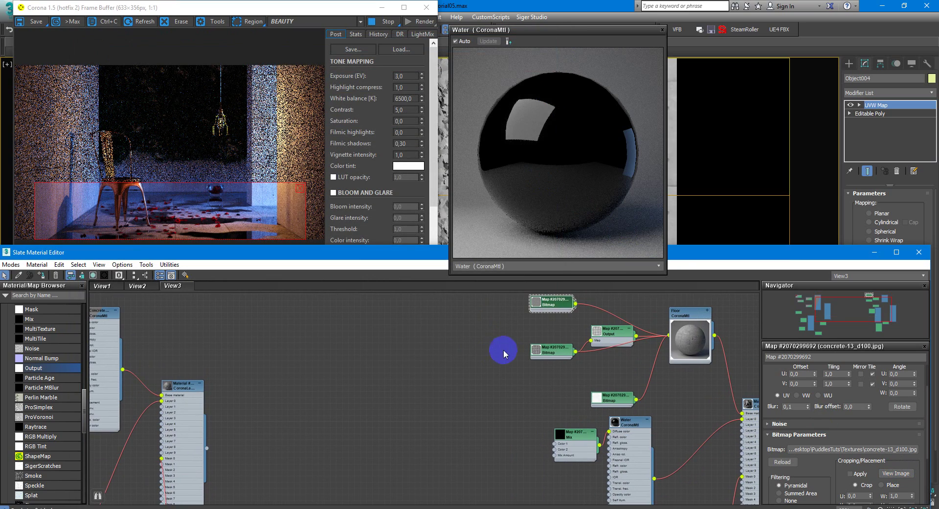
pyautogui.moveTo(576, 305); pyautogui.dragTo(491, 395)
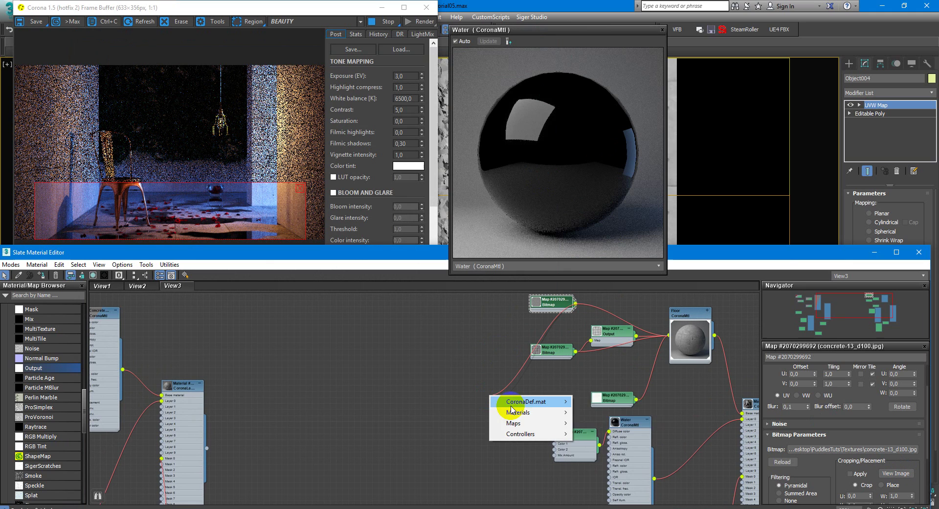
pyautogui.moveTo(597, 422)
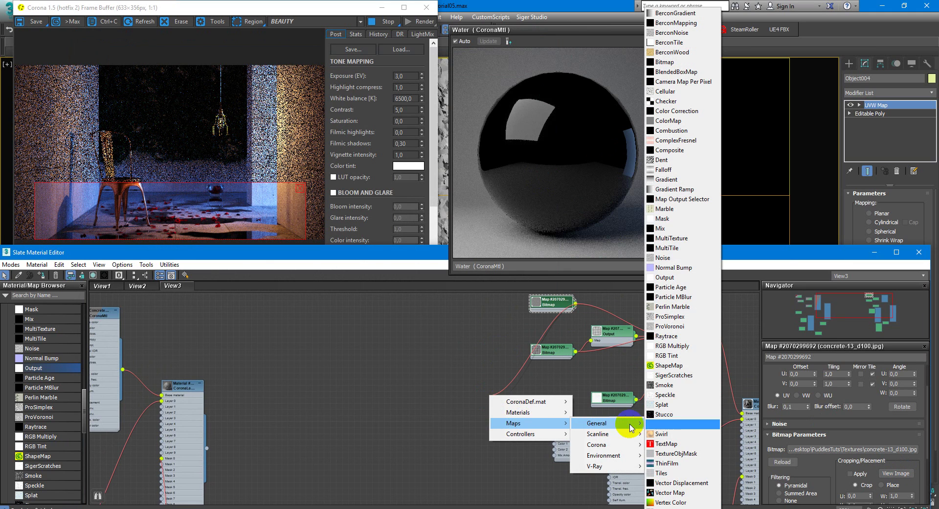
# Step: Create an Output map from the concrete bitmap and wire it into the Mix map's Color 1
pyautogui.click(666, 277)
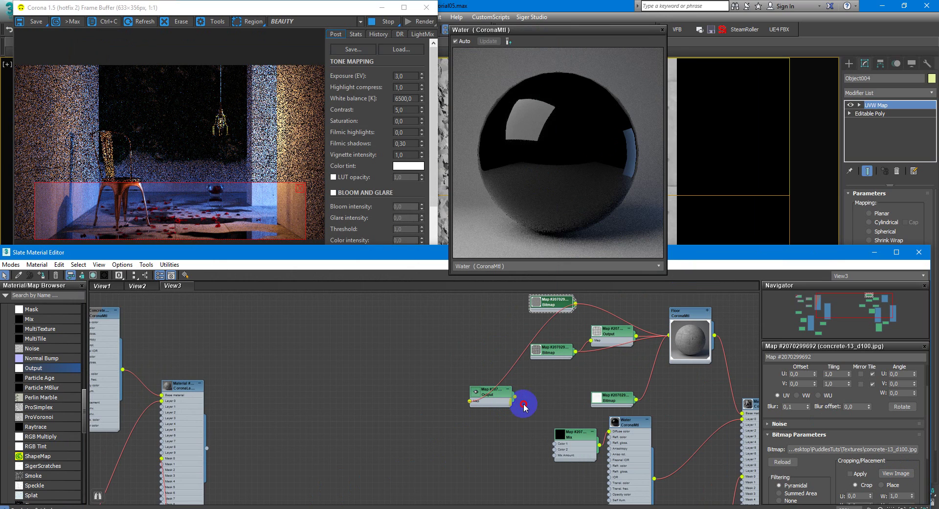
pyautogui.moveTo(542, 434); pyautogui.dragTo(514, 397, button='middle')
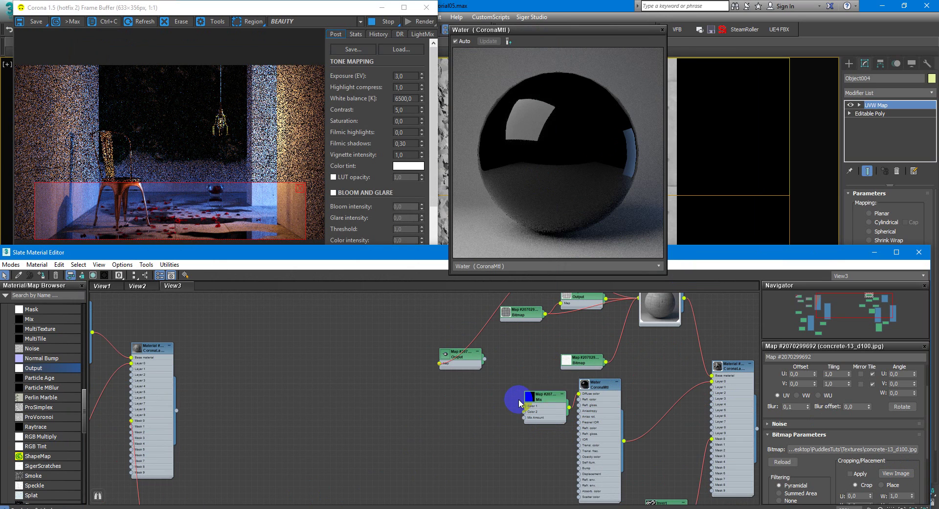
pyautogui.click(472, 361)
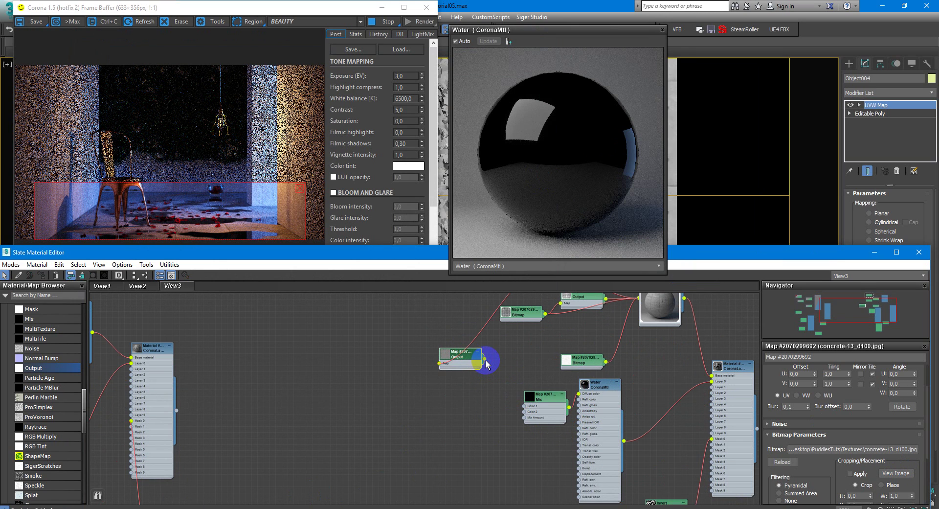
pyautogui.moveTo(484, 359); pyautogui.dragTo(527, 414)
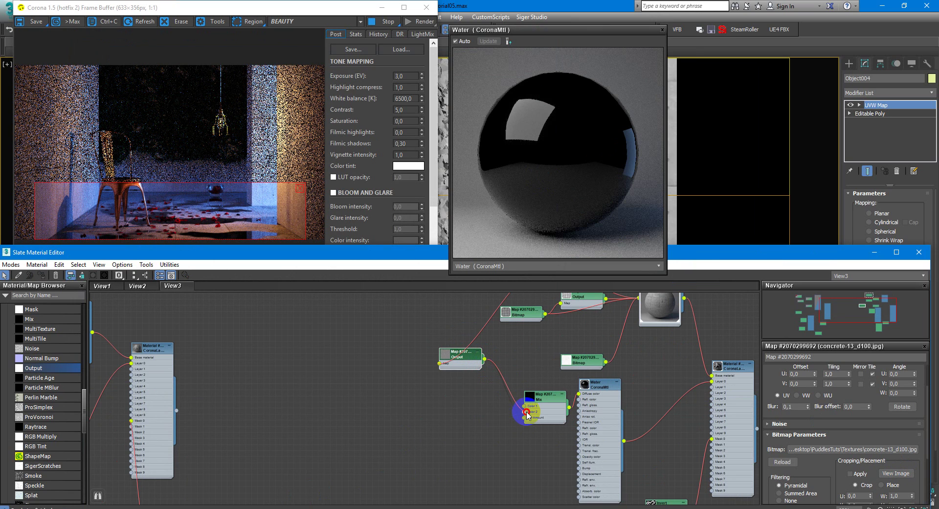
pyautogui.click(462, 364)
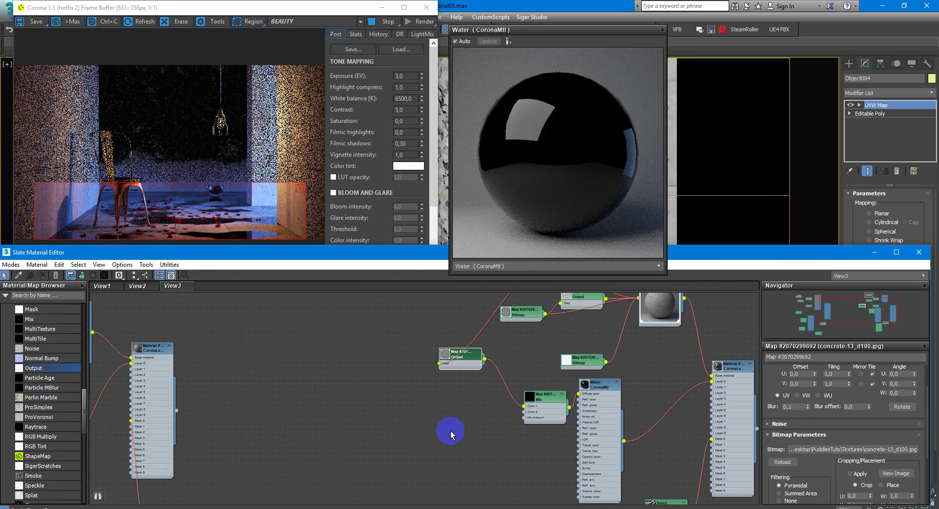
pyautogui.doubleClick(543, 406)
pyautogui.moveTo(509, 434)
pyautogui.mouseDown(button='middle')
pyautogui.moveTo(506, 421)
pyautogui.moveTo(520, 447)
pyautogui.mouseUp(button='middle')
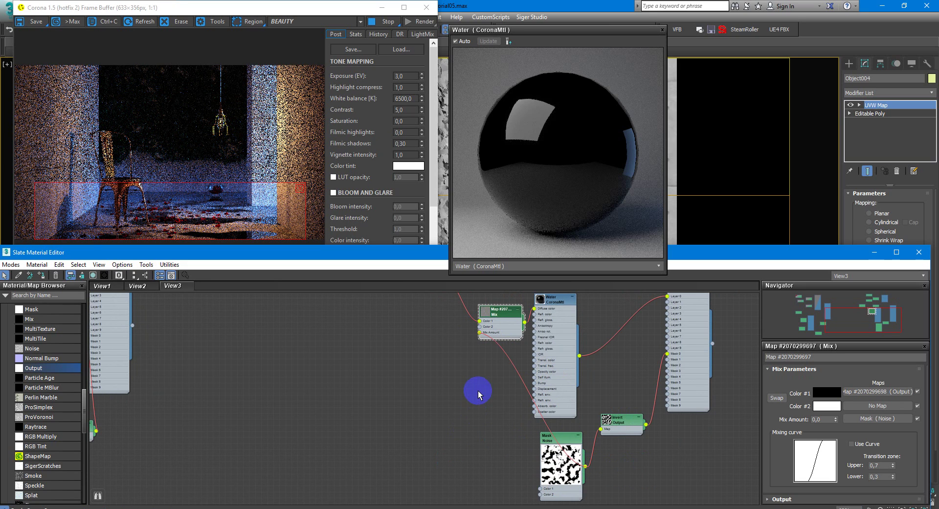
# Step: Drive the Mix amount with the noise mask and close the Water material preview
pyautogui.moveTo(493, 392); pyautogui.dragTo(495, 333)
pyautogui.click(521, 313)
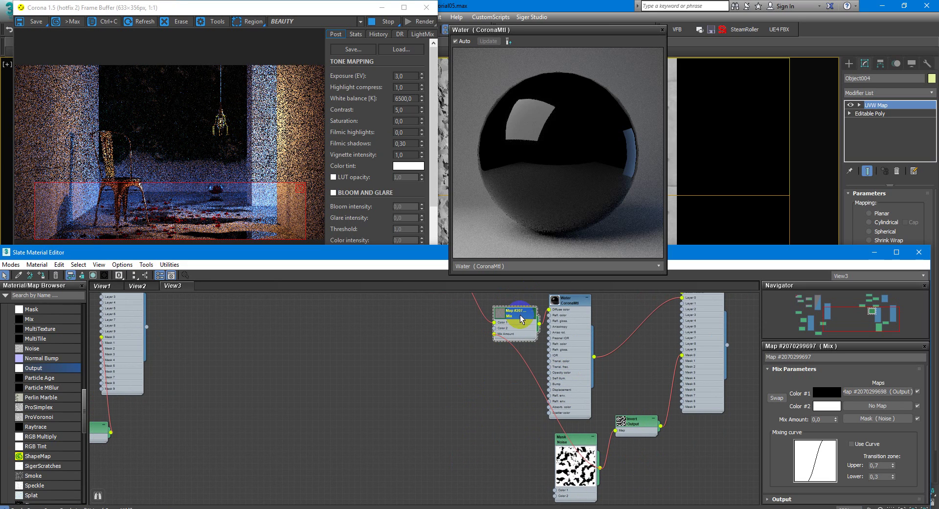
pyautogui.click(663, 30)
pyautogui.click(509, 316)
# Step: Open an enlarged floating preview of the Mix map
pyautogui.rightClick(504, 318)
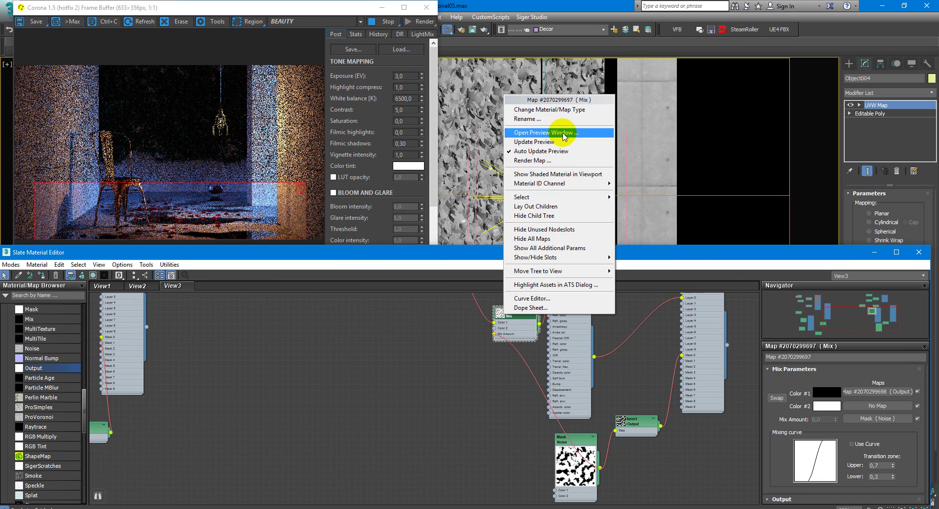
pyautogui.click(565, 137)
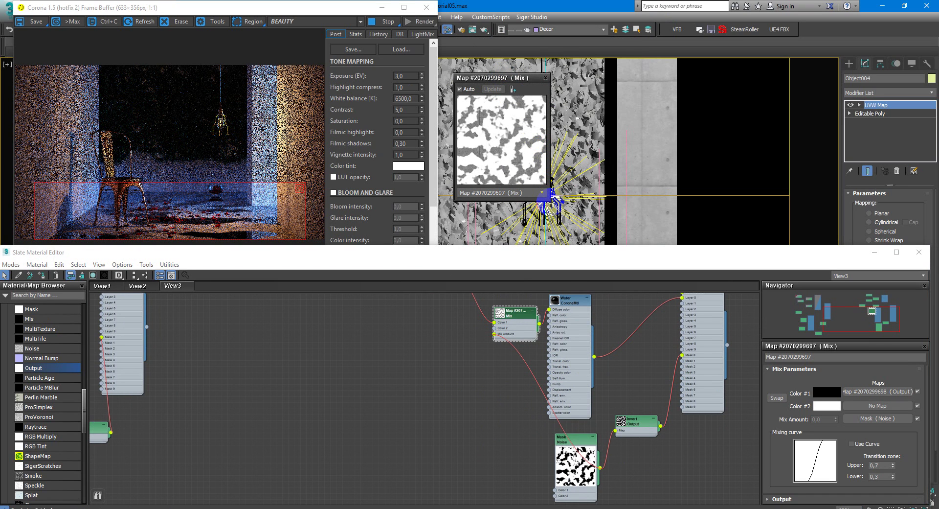
pyautogui.moveTo(549, 198); pyautogui.dragTo(681, 333)
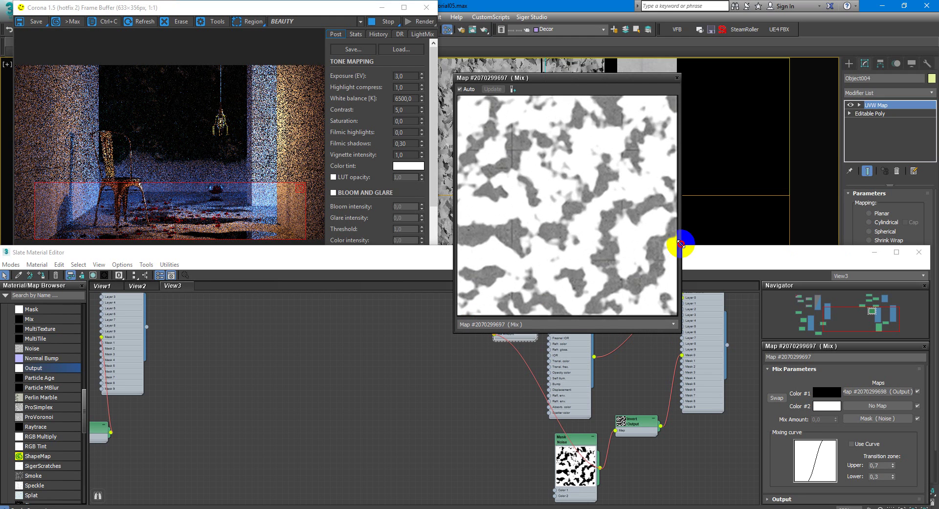
pyautogui.moveTo(572, 82); pyautogui.dragTo(545, 50)
# Step: Display the settings of the concrete texture's Output map
pyautogui.click(583, 459)
pyautogui.click(577, 477)
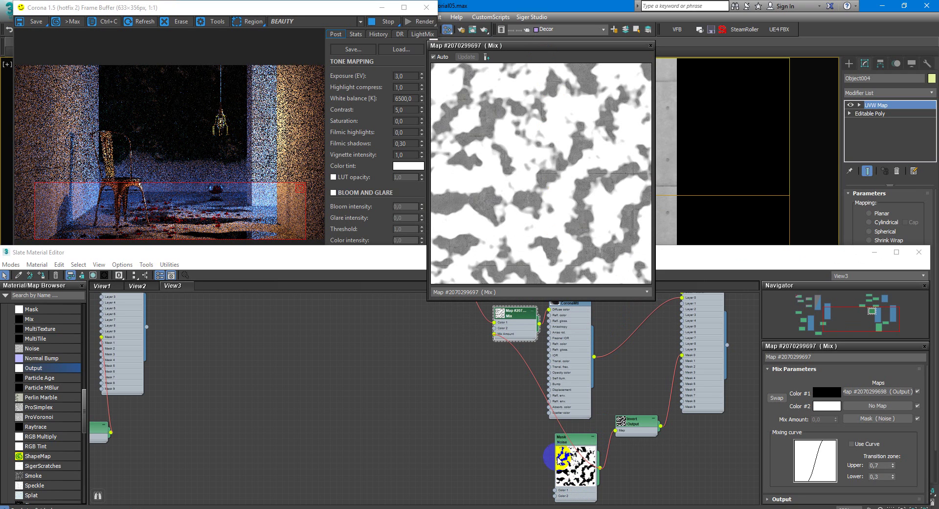
pyautogui.moveTo(462, 142); pyautogui.dragTo(465, 95)
pyautogui.moveTo(448, 357); pyautogui.dragTo(458, 411, button='middle')
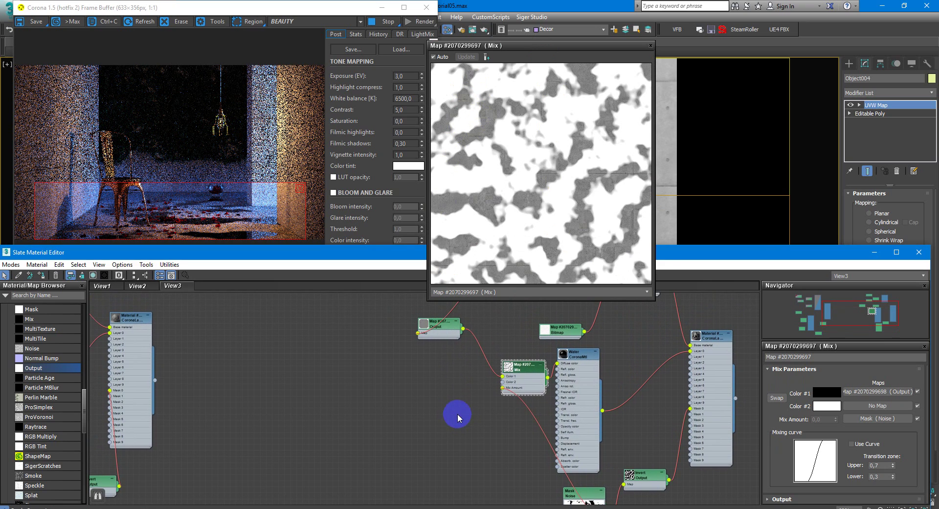
pyautogui.click(452, 333)
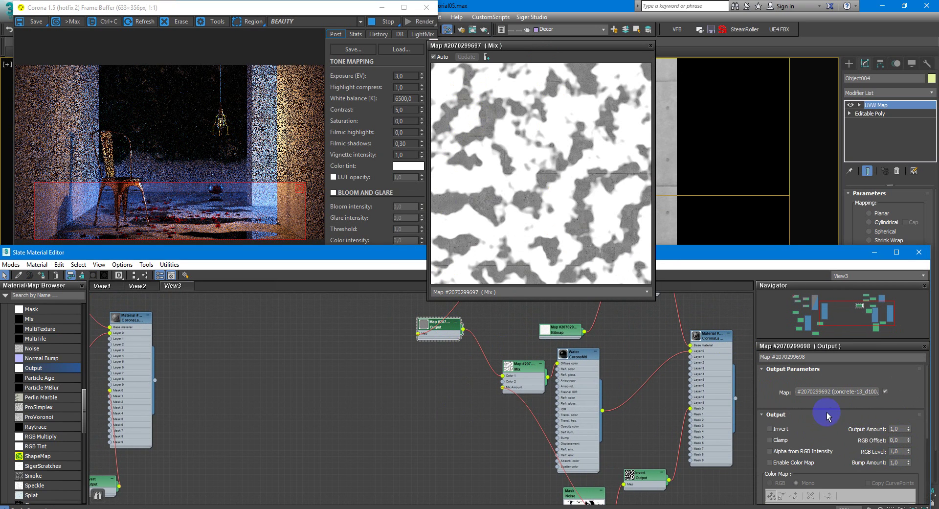
# Step: Make the Mono colour curve's start point a Bezier corner and drag its handle right to bend it
pyautogui.moveTo(926, 381); pyautogui.dragTo(925, 417)
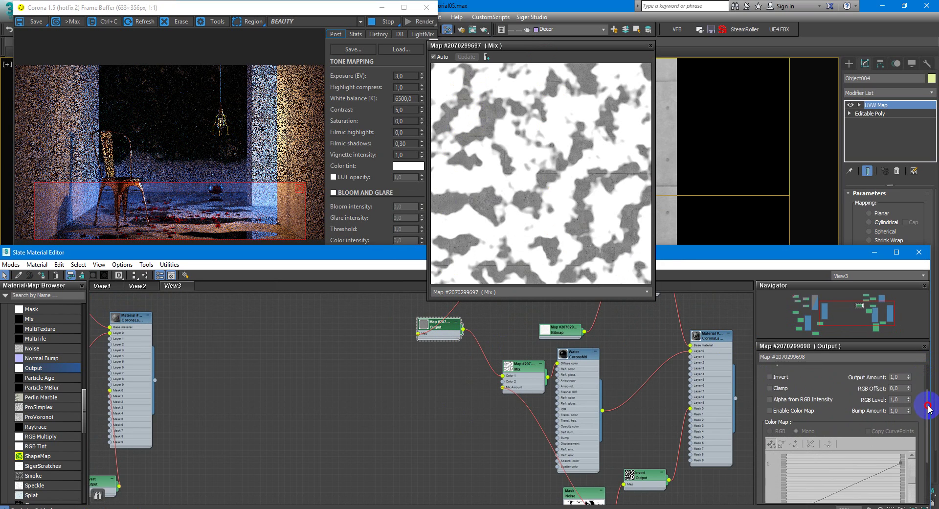
pyautogui.click(791, 477)
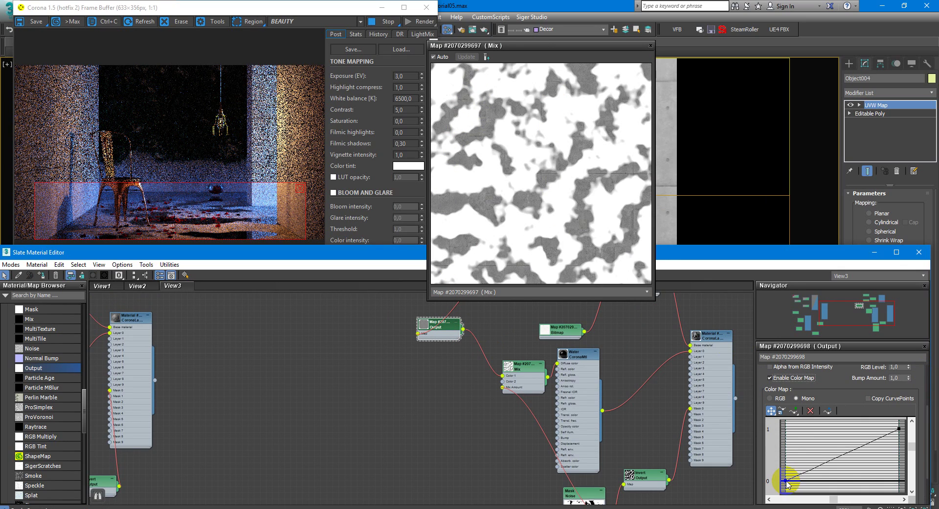
pyautogui.rightClick(787, 484)
pyautogui.click(817, 474)
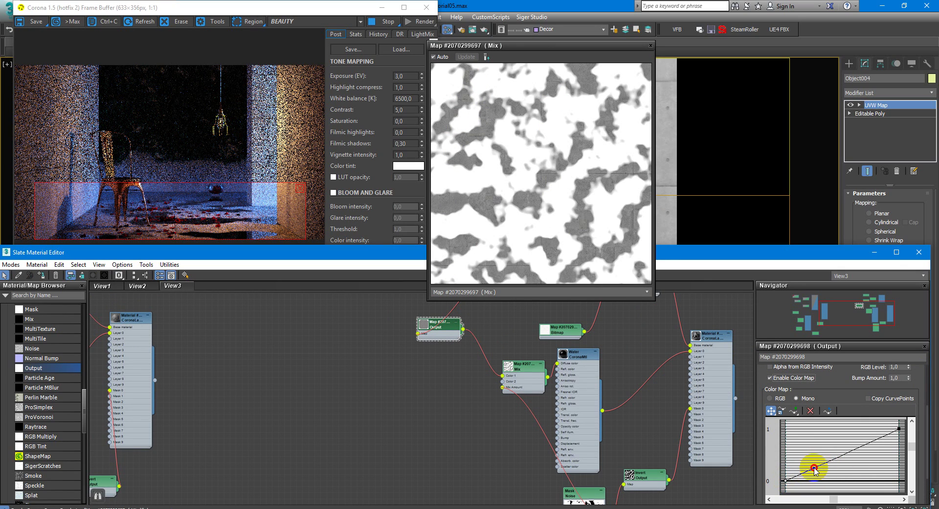
pyautogui.moveTo(822, 473); pyautogui.dragTo(819, 474)
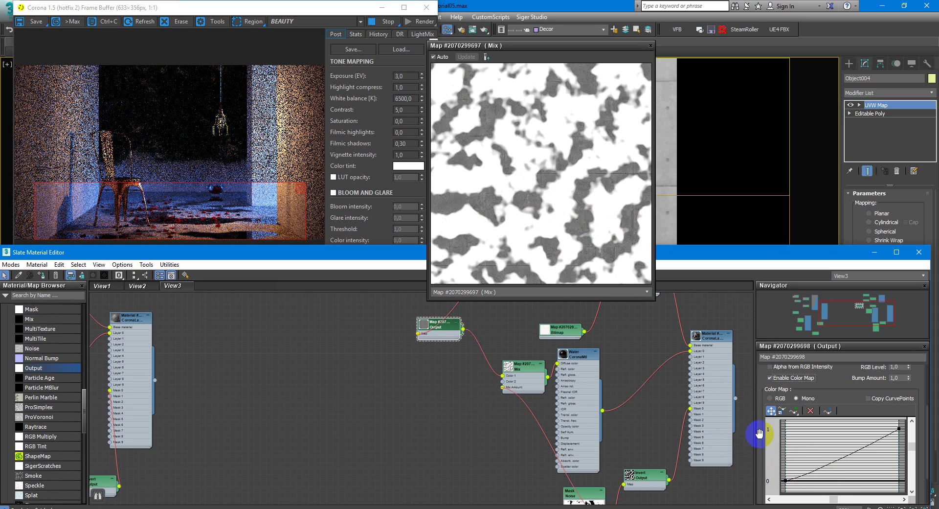
pyautogui.click(786, 480)
pyautogui.rightClick(787, 482)
pyautogui.click(818, 487)
pyautogui.moveTo(784, 479); pyautogui.dragTo(838, 475)
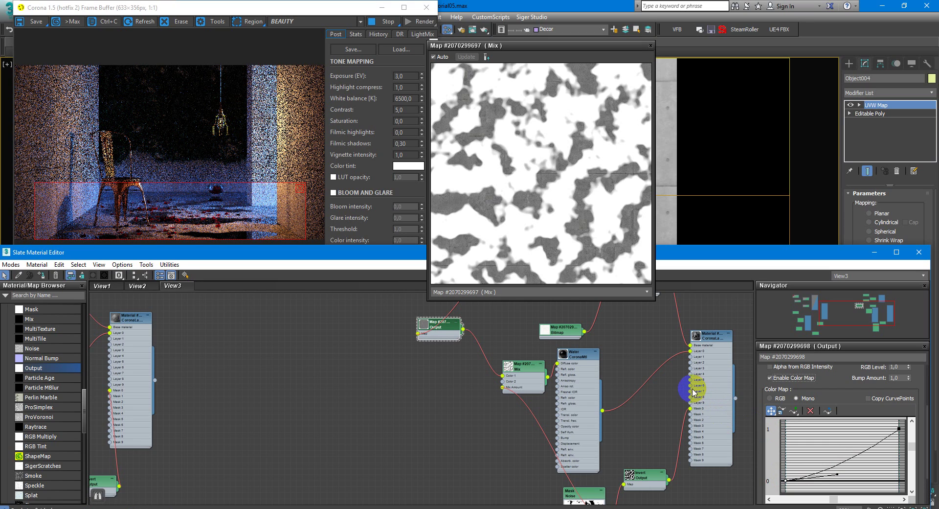
pyautogui.click(528, 369)
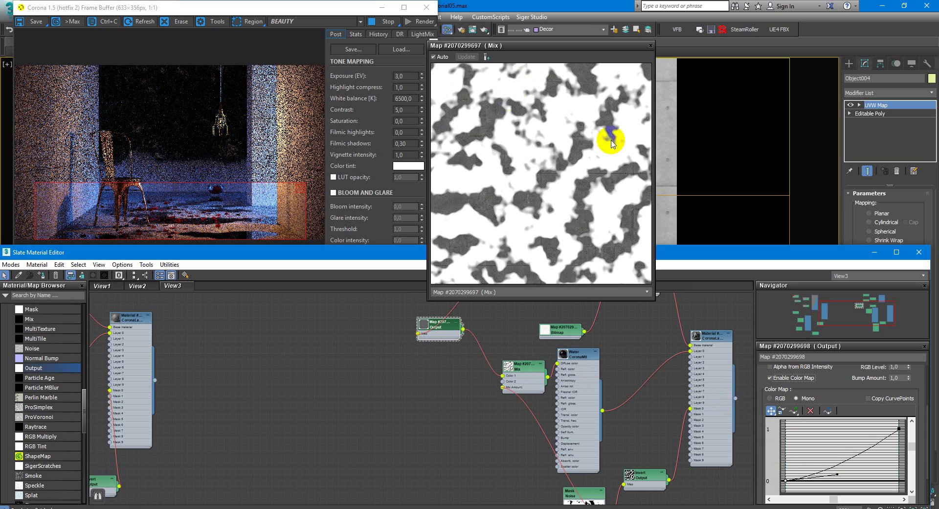
# Step: Turn the Mix map's Color 2 from white to pure black by dropping its Value to 0
pyautogui.doubleClick(522, 369)
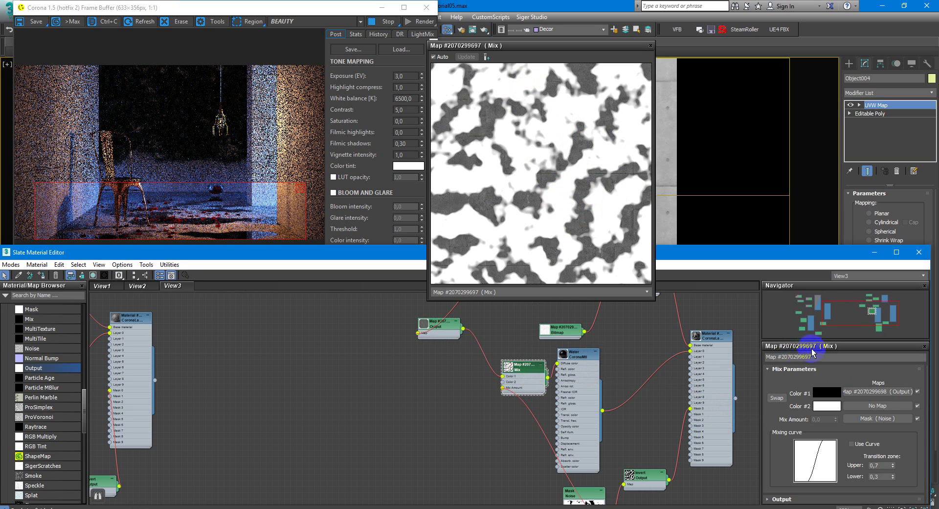
pyautogui.click(336, 226)
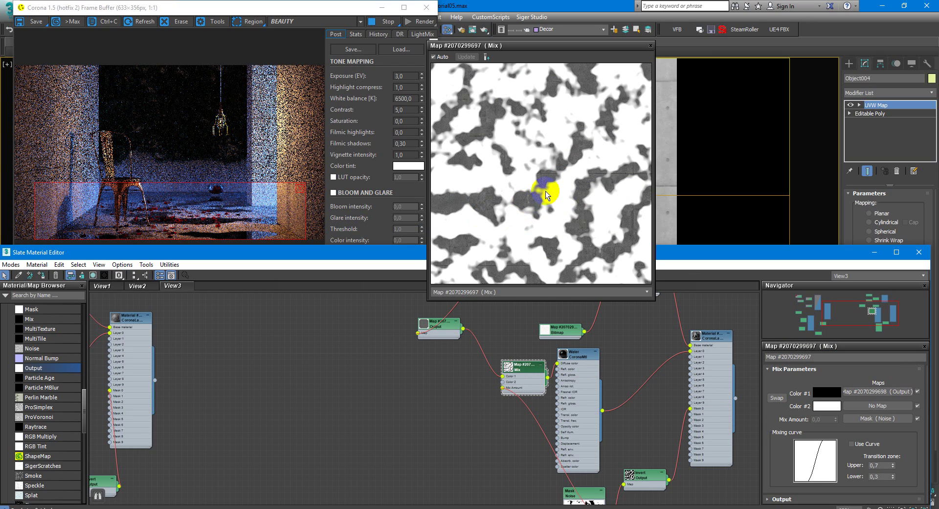
pyautogui.click(882, 376)
pyautogui.click(831, 405)
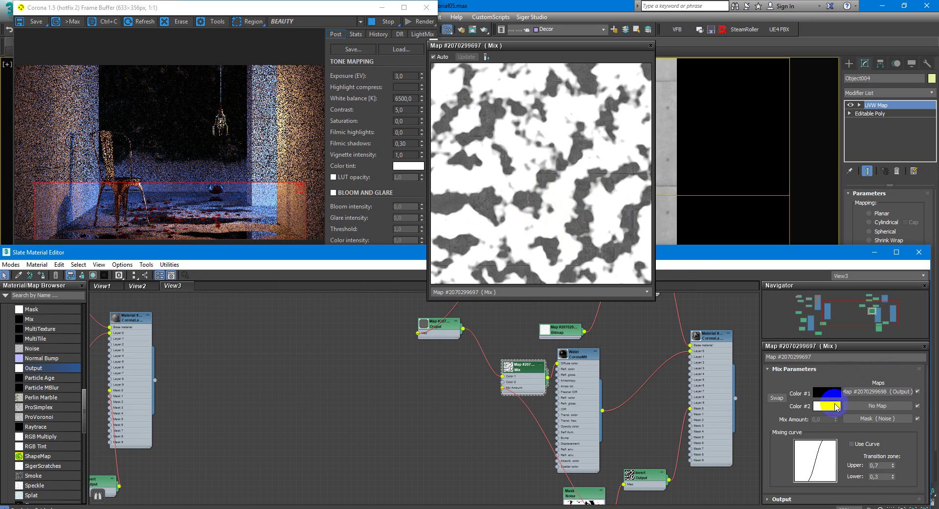
pyautogui.click(361, 121)
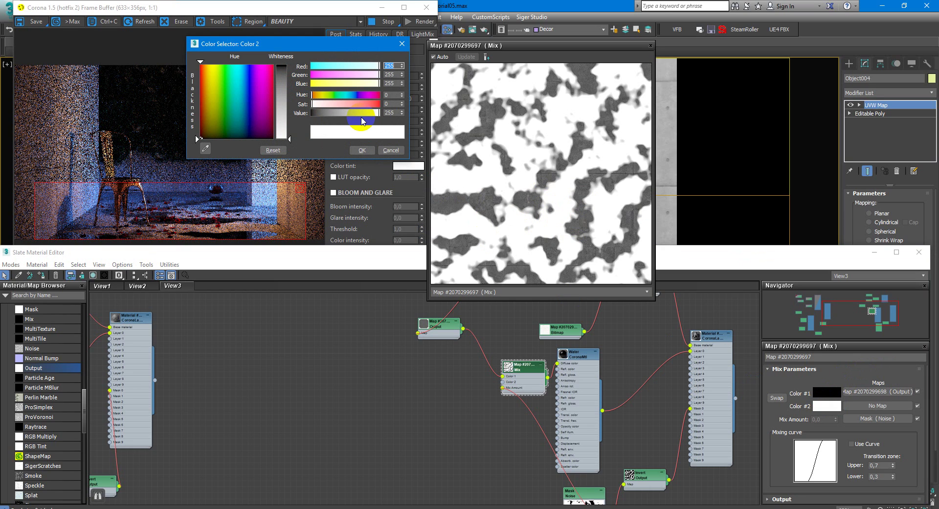
pyautogui.moveTo(362, 121); pyautogui.dragTo(312, 114)
pyautogui.click(363, 151)
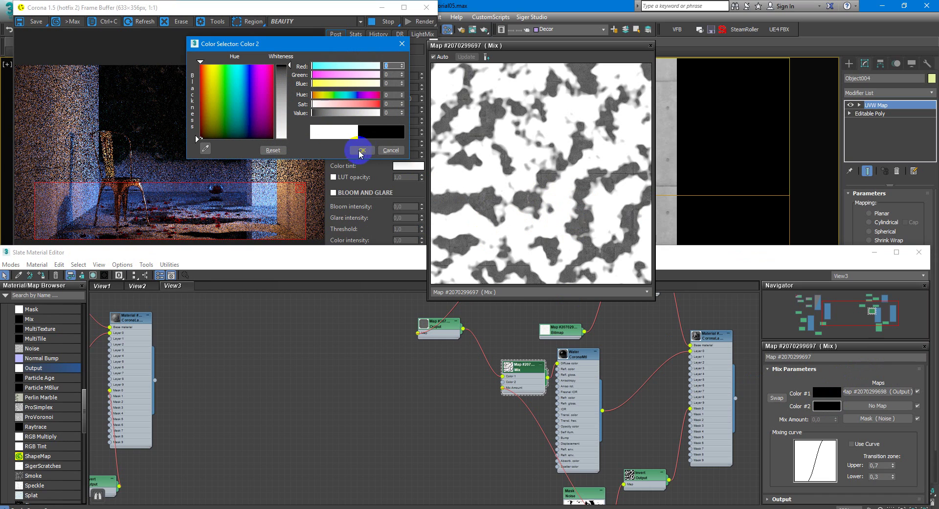
pyautogui.click(357, 152)
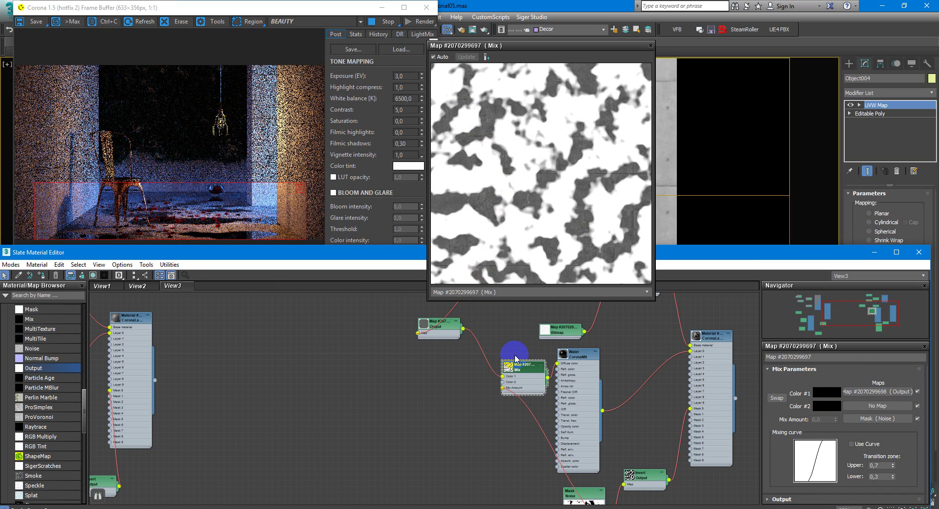
pyautogui.doubleClick(439, 324)
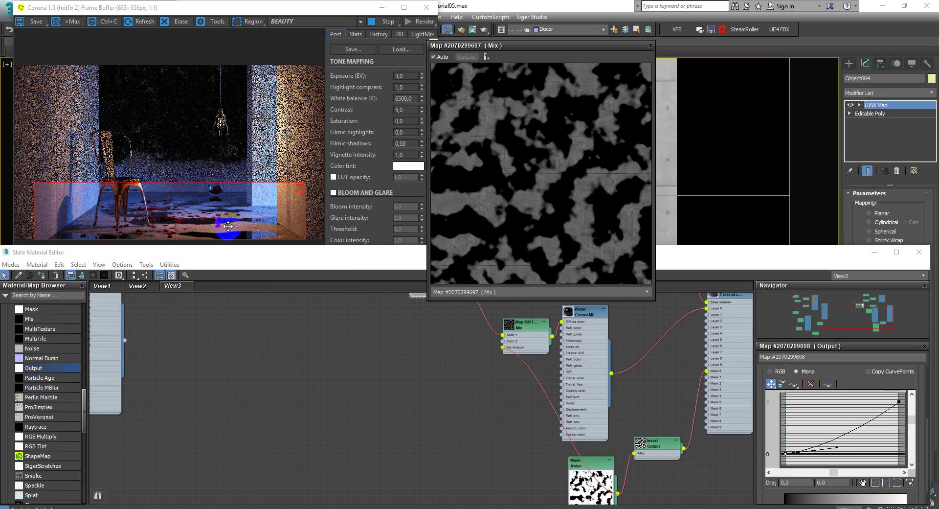
# Step: Place a new Noise map from the Material/Map Browser on the canvas beside the Water CoronaMtl
pyautogui.click(228, 226)
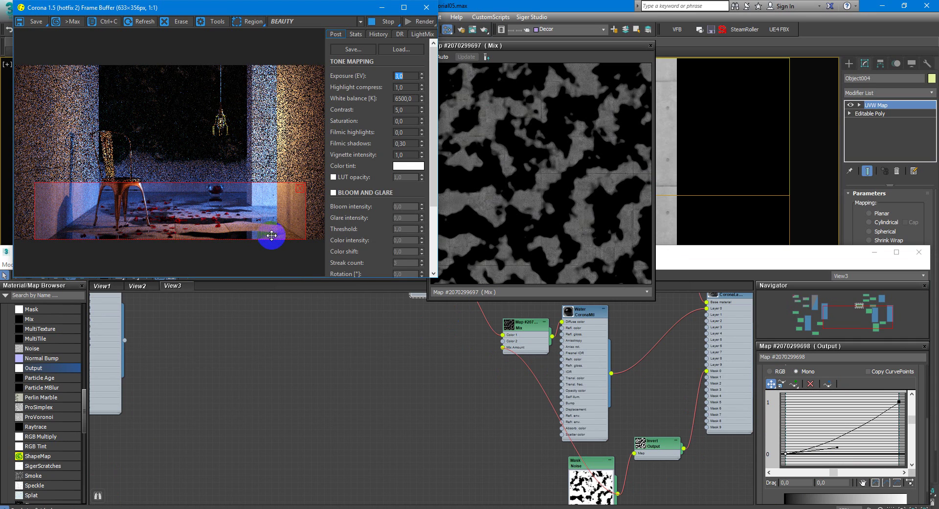
pyautogui.moveTo(603, 325); pyautogui.dragTo(595, 330, button='middle')
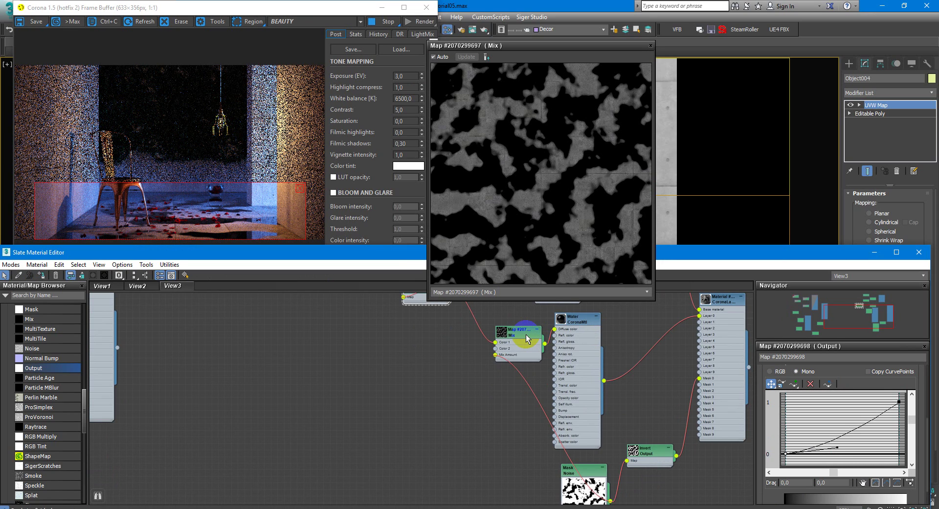
pyautogui.doubleClick(527, 338)
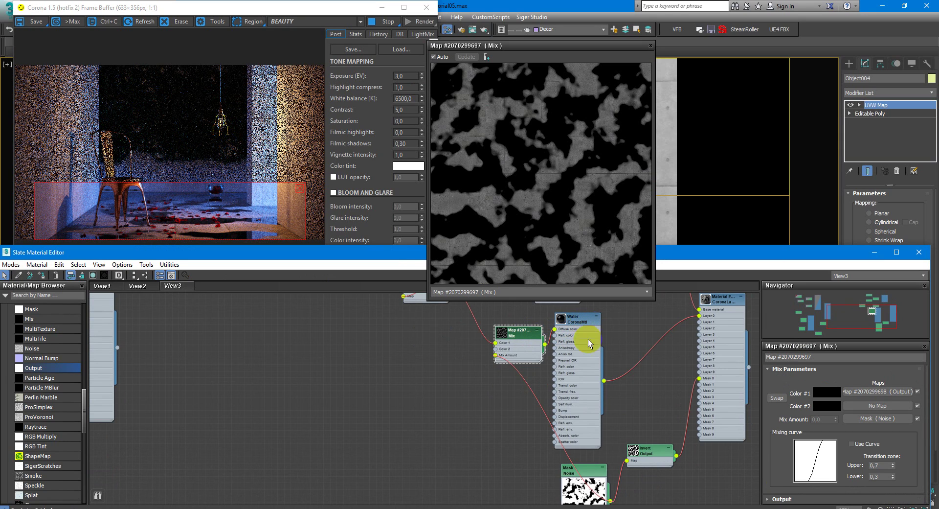
pyautogui.click(541, 415)
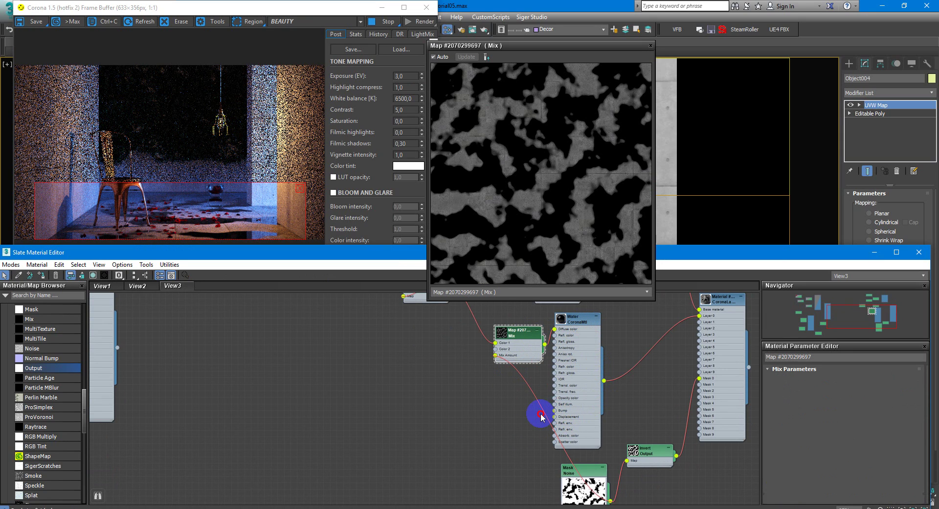
pyautogui.doubleClick(561, 414)
pyautogui.moveTo(40, 354)
pyautogui.mouseDown()
pyautogui.moveTo(490, 415)
pyautogui.moveTo(554, 411)
pyautogui.mouseUp()
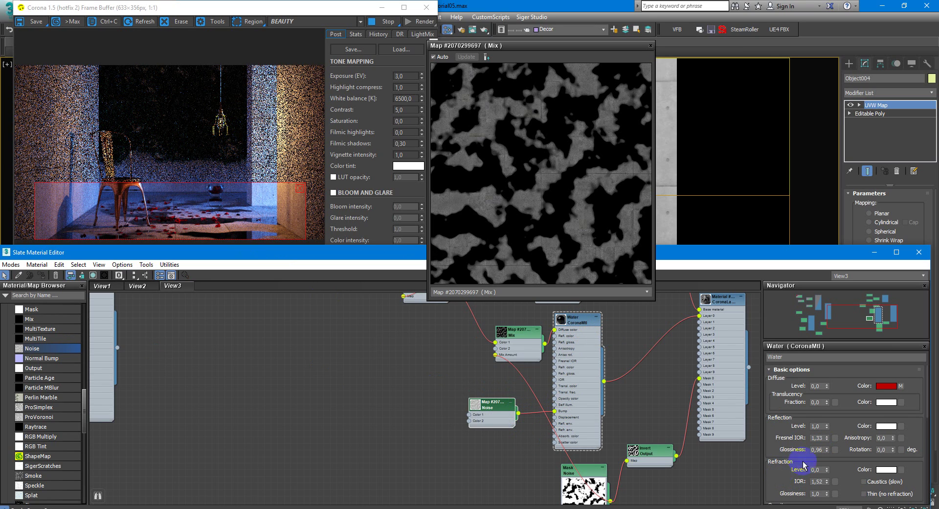
# Step: Set the Water material's Bump amount to 0,3 with the new Noise as its bump
pyautogui.scroll(-2, 930, 394)
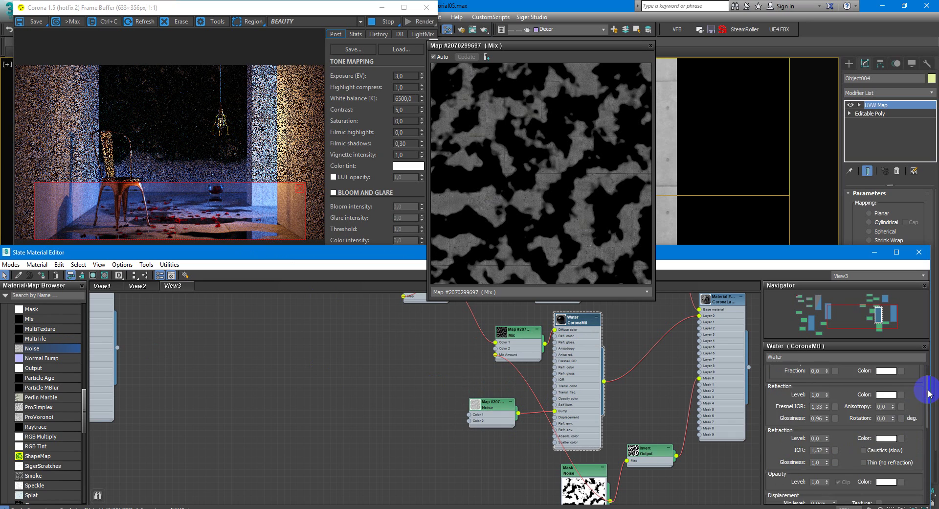
pyautogui.moveTo(929, 394); pyautogui.dragTo(928, 465)
pyautogui.doubleClick(816, 471)
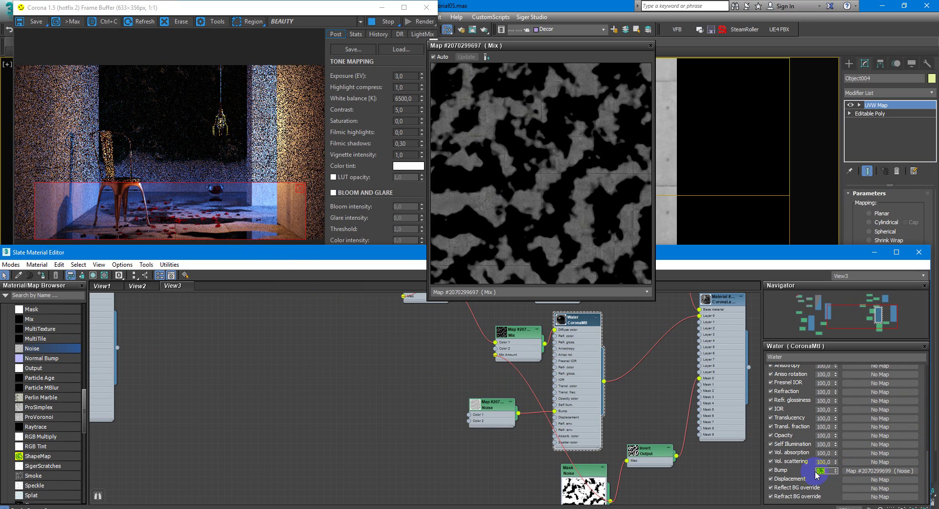
pyautogui.click(490, 406)
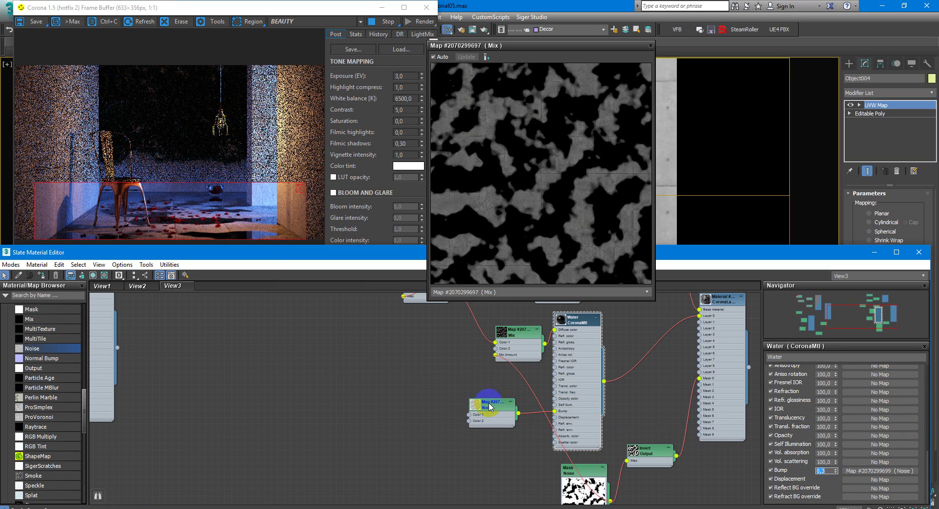
# Step: Create a new CoronaMtl and wire the Noise map into its Diffuse color
pyautogui.scroll(6, 34, 352)
pyautogui.click(44, 357)
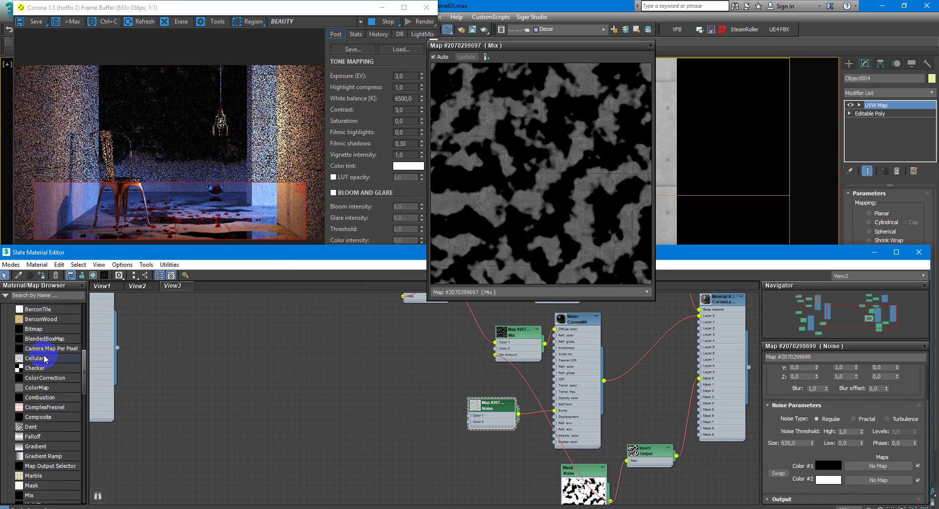
pyautogui.moveTo(44, 359)
pyautogui.mouseDown()
pyautogui.moveTo(402, 368)
pyautogui.moveTo(402, 355)
pyautogui.mouseUp()
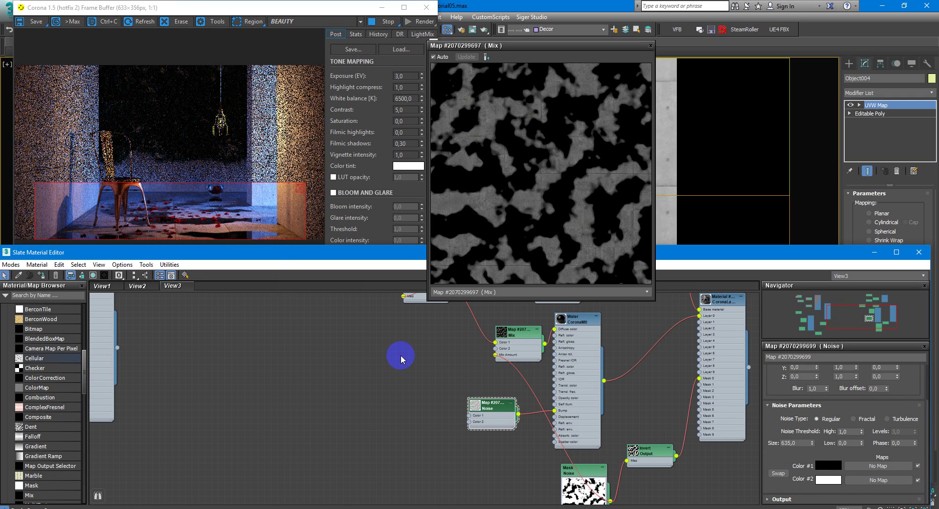
pyautogui.moveTo(401, 359); pyautogui.dragTo(384, 354, button='right')
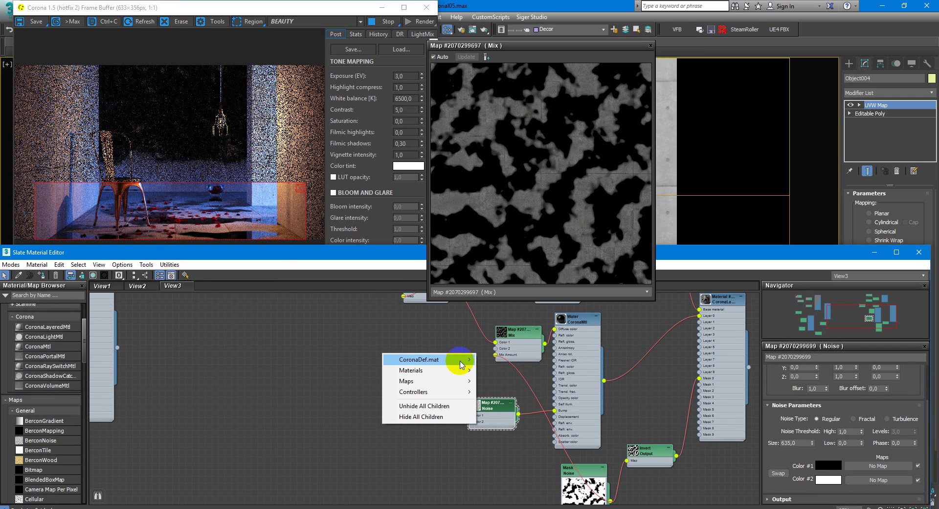
pyautogui.moveTo(425, 359)
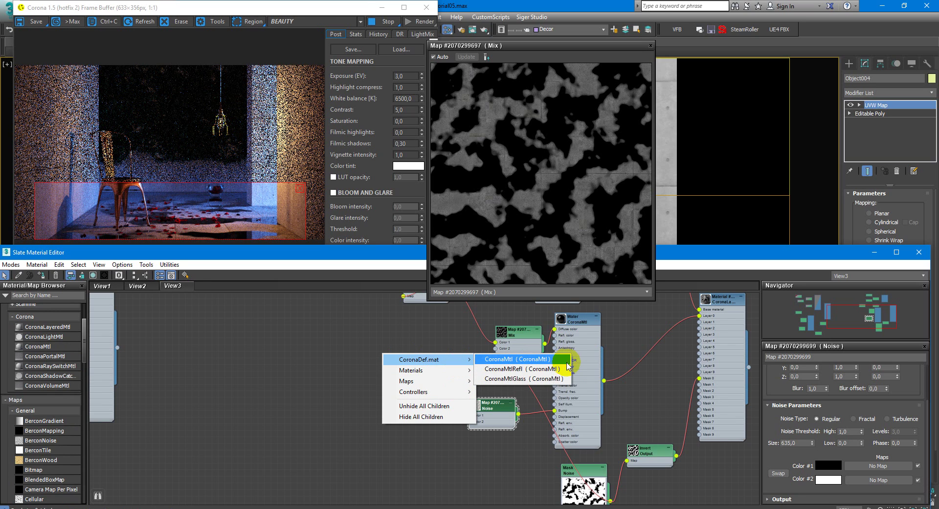
pyautogui.click(564, 364)
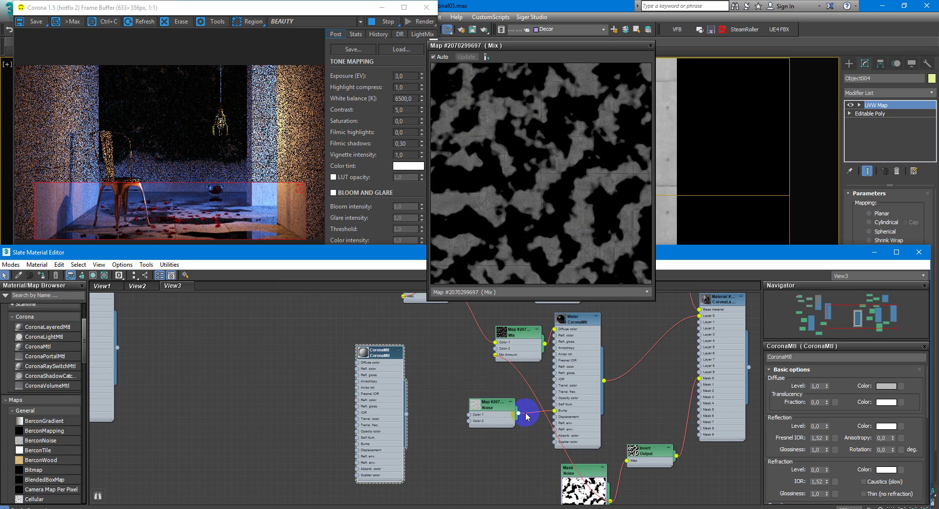
pyautogui.moveTo(519, 414); pyautogui.dragTo(357, 362)
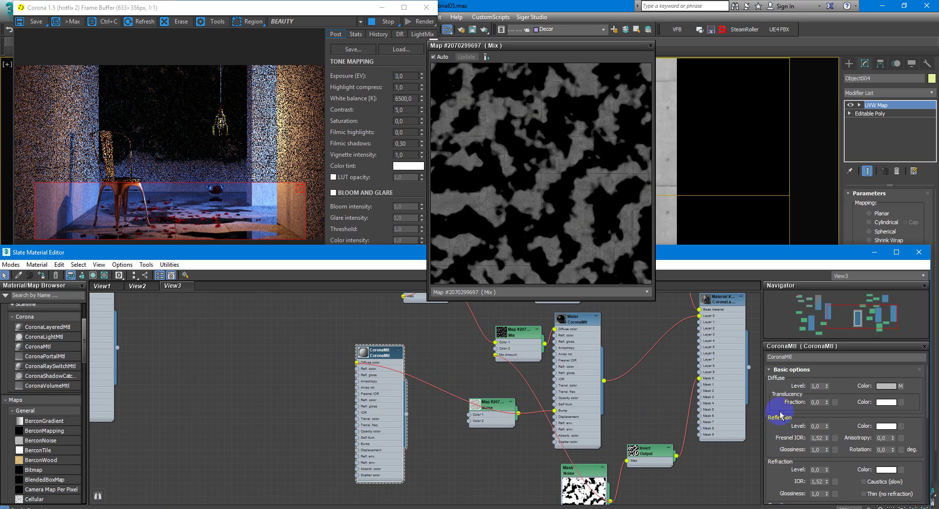
pyautogui.click(499, 403)
# Step: Set the Noise thresholds to High 0,5 and Low 0,49
pyautogui.doubleClick(500, 404)
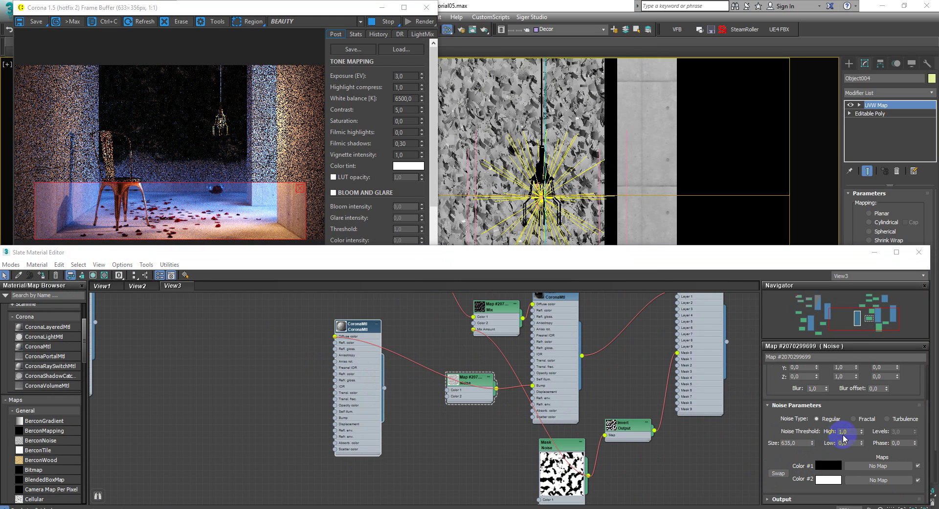
pyautogui.doubleClick(850, 431)
pyautogui.write(',5')
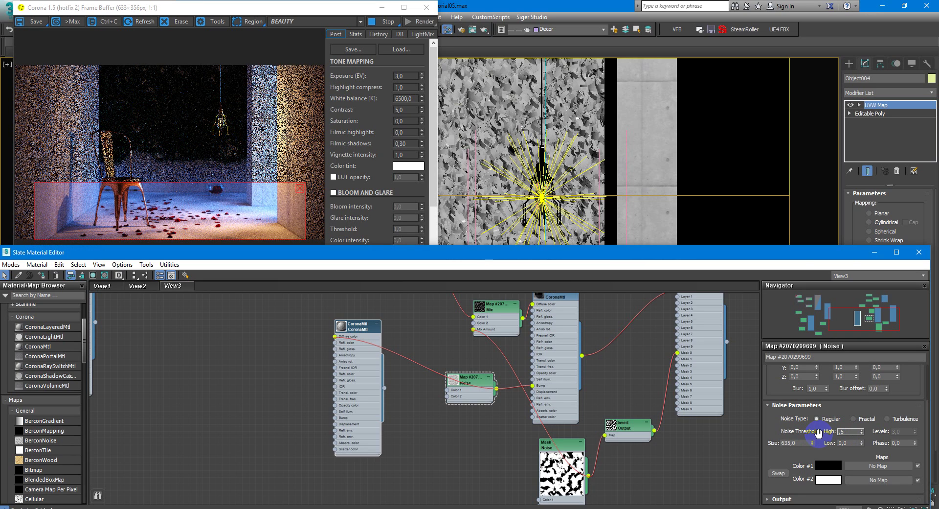
pyautogui.press('Tab')
pyautogui.press('Tab')
pyautogui.click(851, 443)
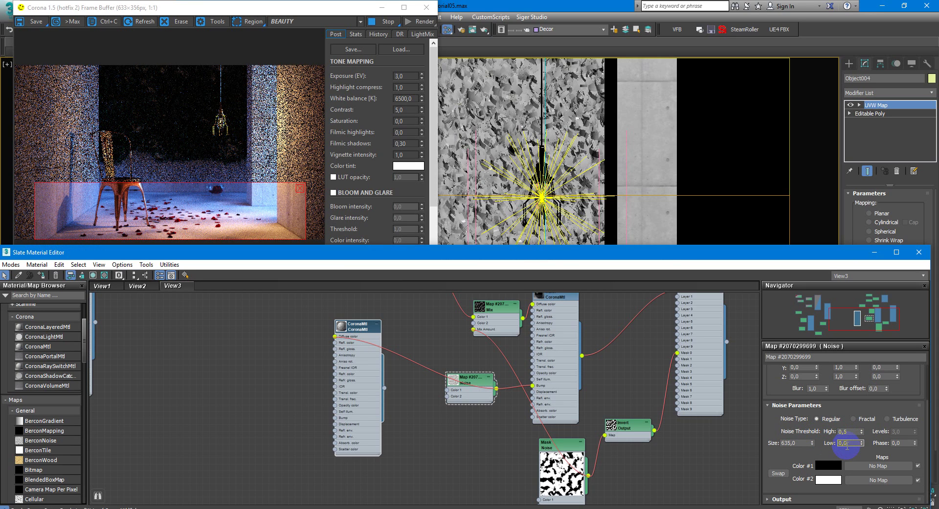
pyautogui.write('0,49')
pyautogui.press('Return')
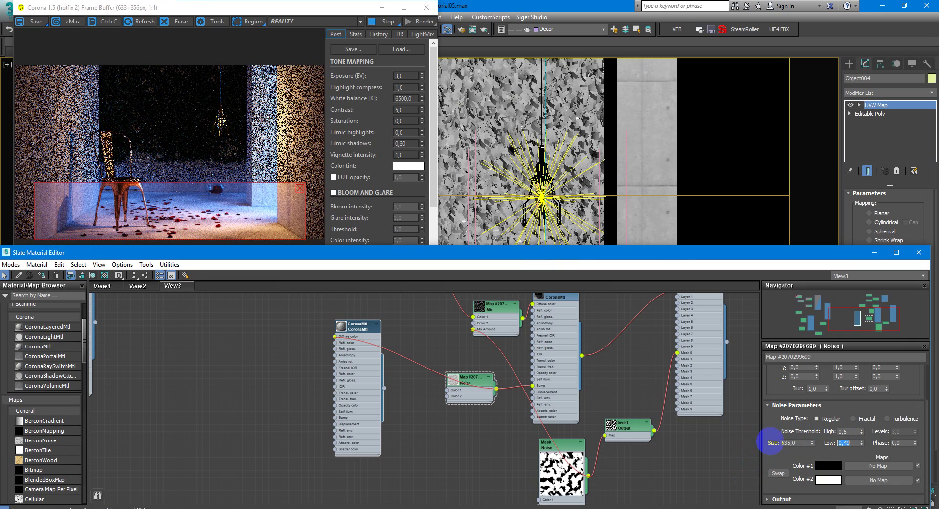
pyautogui.click(845, 433)
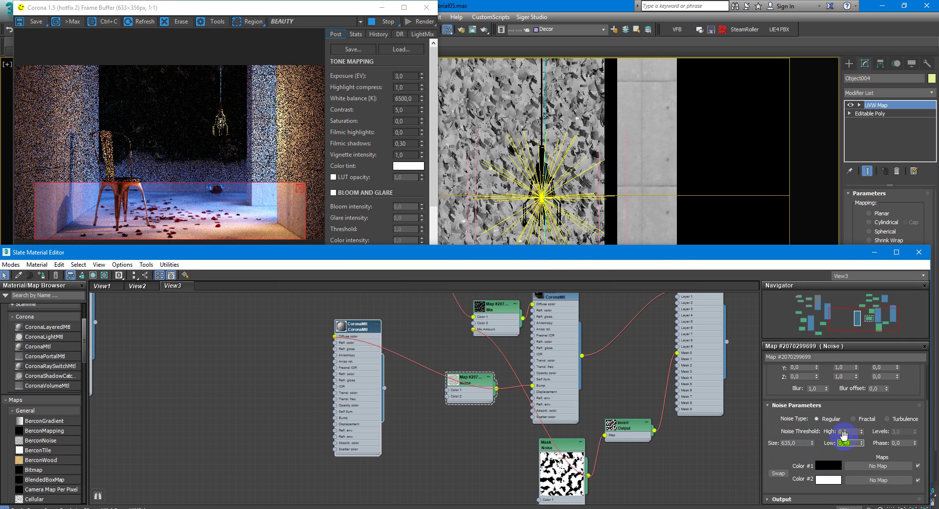
# Step: Shrink the Noise Size from 635 to 15,0
pyautogui.doubleClick(800, 443)
pyautogui.write('25')
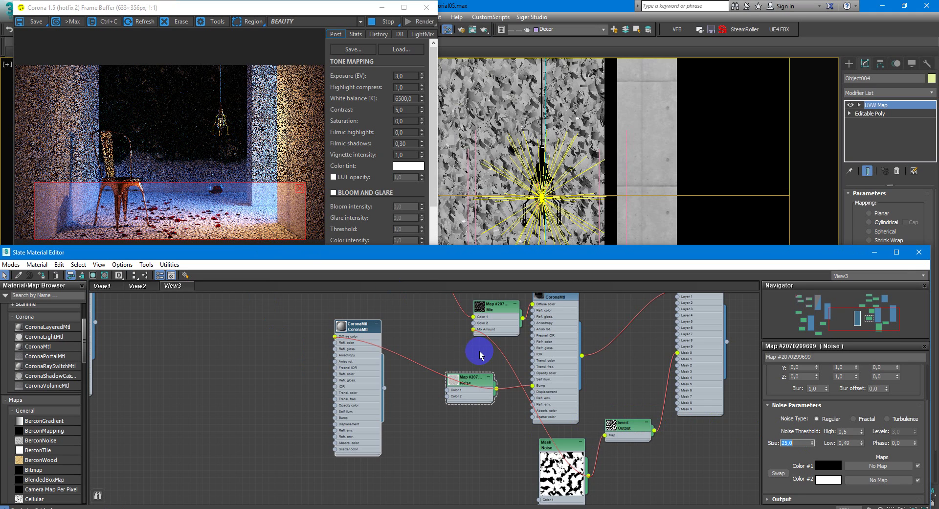
pyautogui.moveTo(544, 388); pyautogui.dragTo(492, 388)
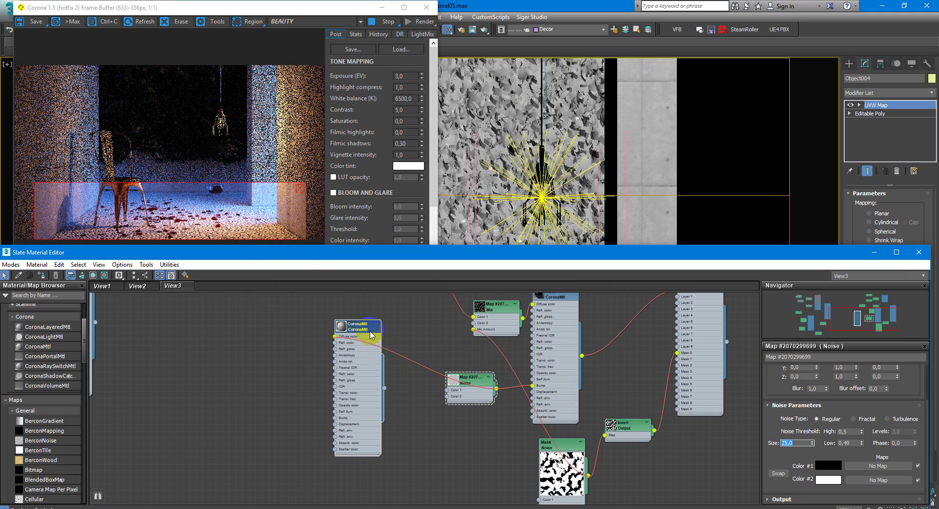
pyautogui.moveTo(603, 335); pyautogui.dragTo(533, 388, button='middle')
pyautogui.doubleClick(639, 331)
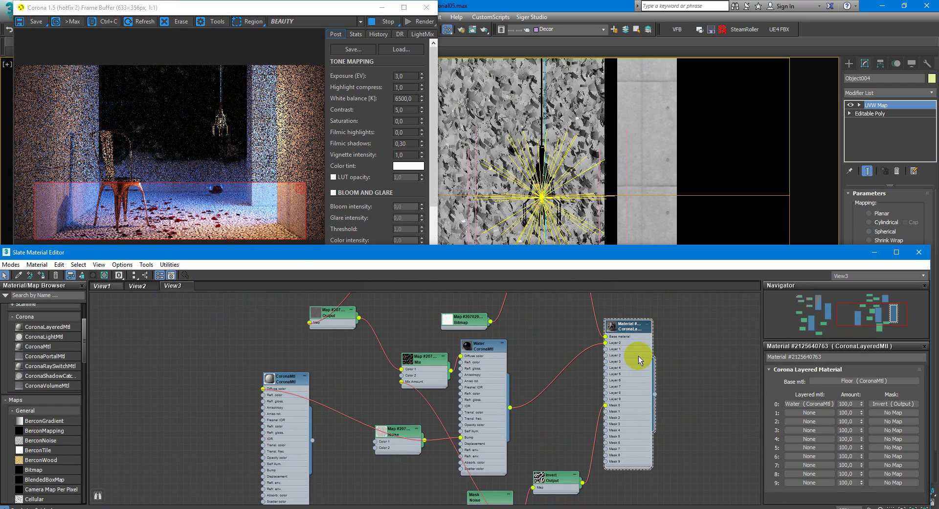
# Step: Rename the CoronaLayeredMtl to 'WaterPuddles'
pyautogui.click(836, 357)
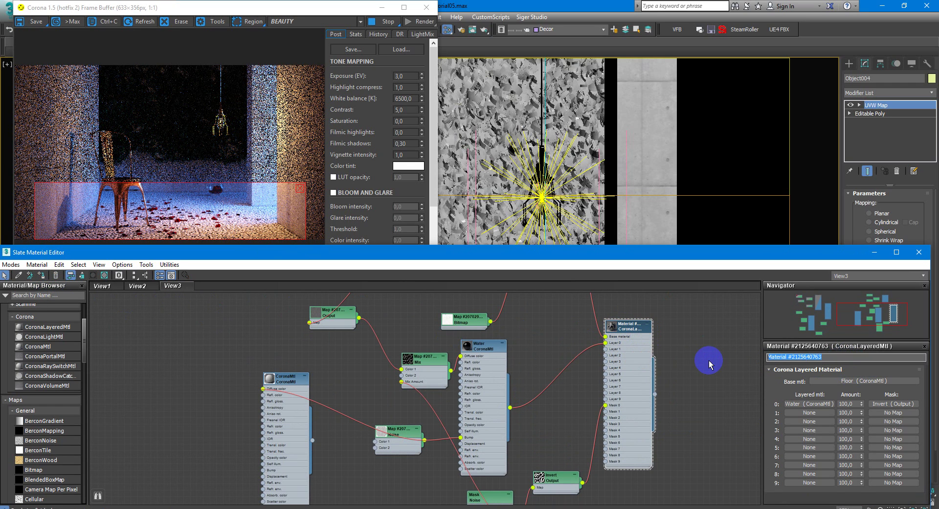
pyautogui.write('WaterPuddles')
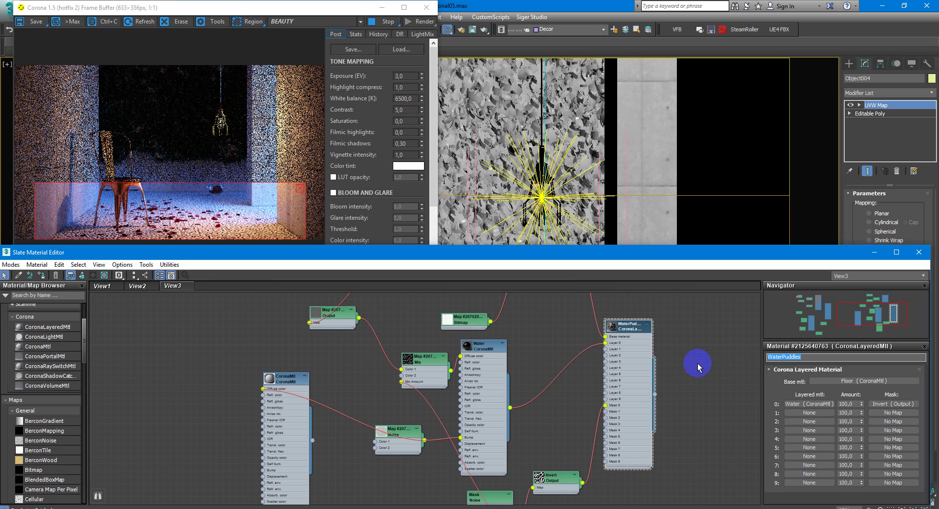
pyautogui.click(636, 334)
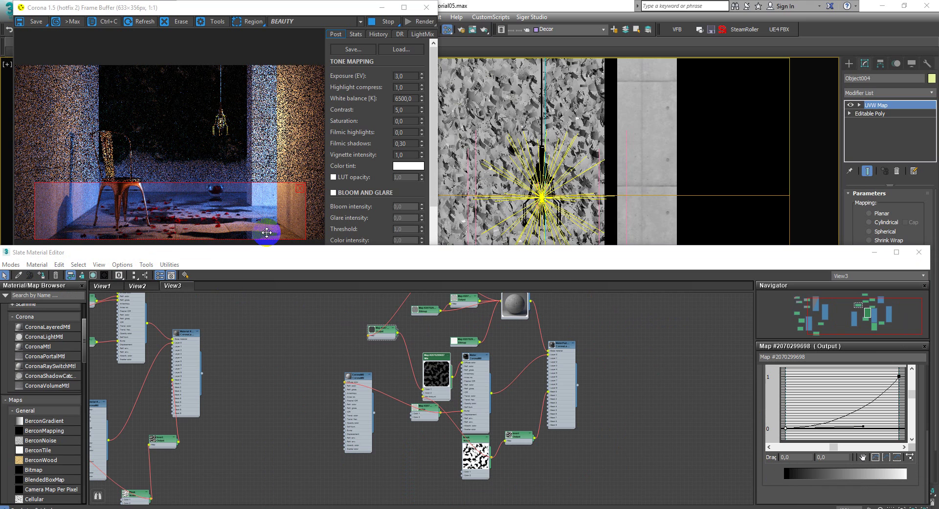
# Step: Make the Slate Material Editor taller and move the Floor material group to the left
pyautogui.moveTo(528, 248); pyautogui.dragTo(526, 102)
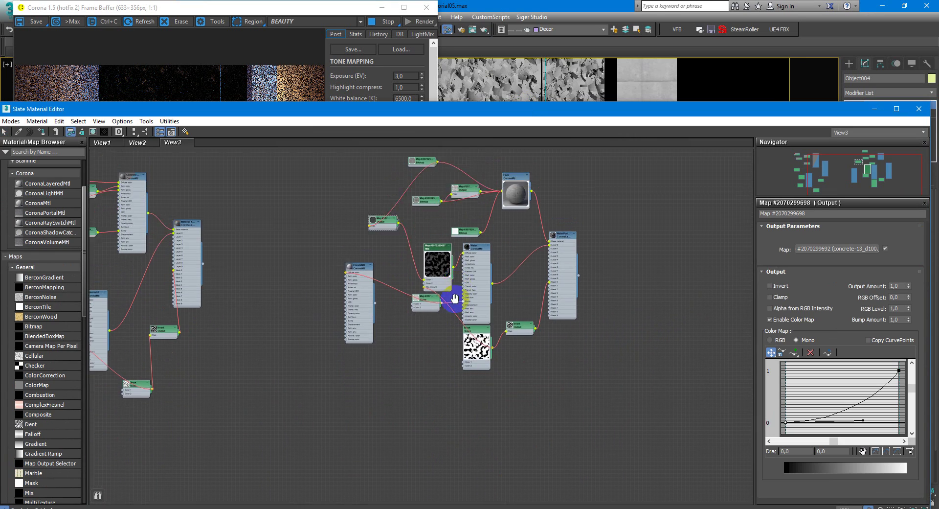
pyautogui.scroll(3, 484, 260)
pyautogui.moveTo(512, 156)
pyautogui.mouseDown()
pyautogui.moveTo(446, 157)
pyautogui.moveTo(437, 195)
pyautogui.mouseUp()
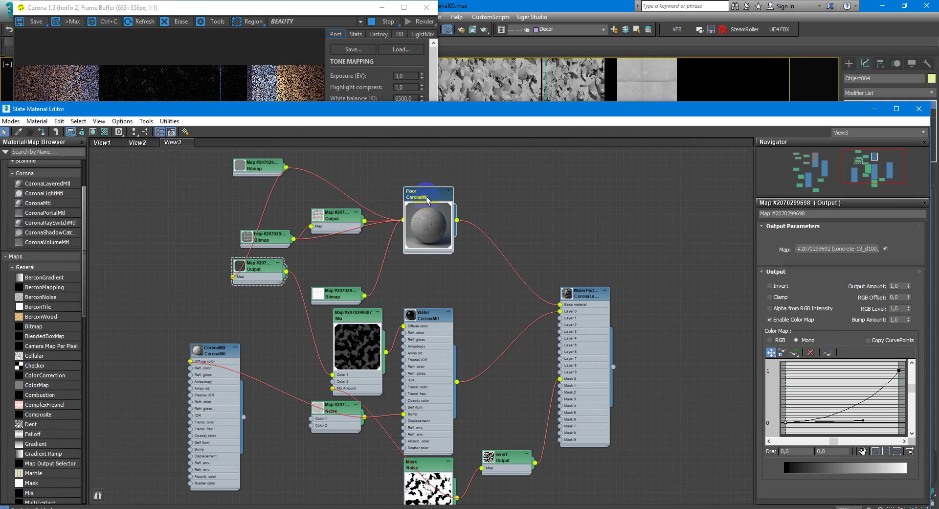
pyautogui.doubleClick(427, 196)
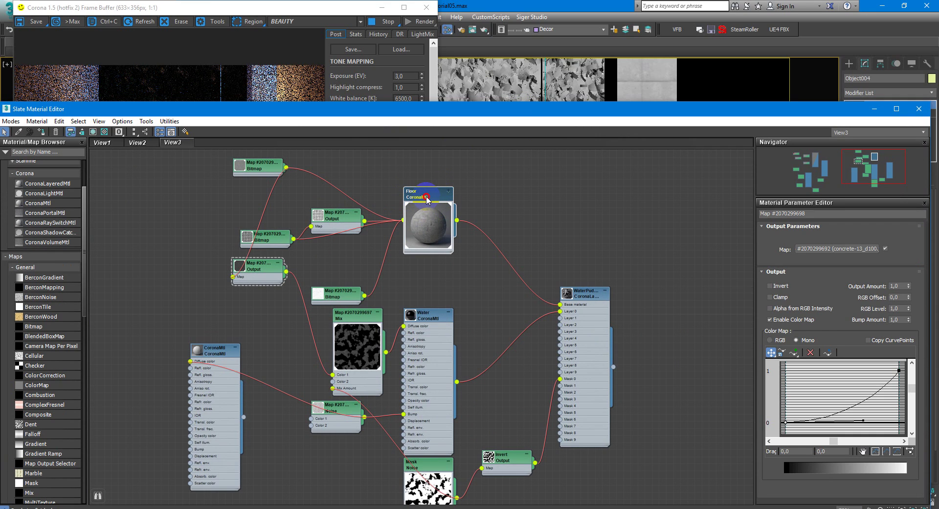
# Step: Show the WaterPuddles layer settings and expand the Invert node's mask preview
pyautogui.doubleClick(577, 293)
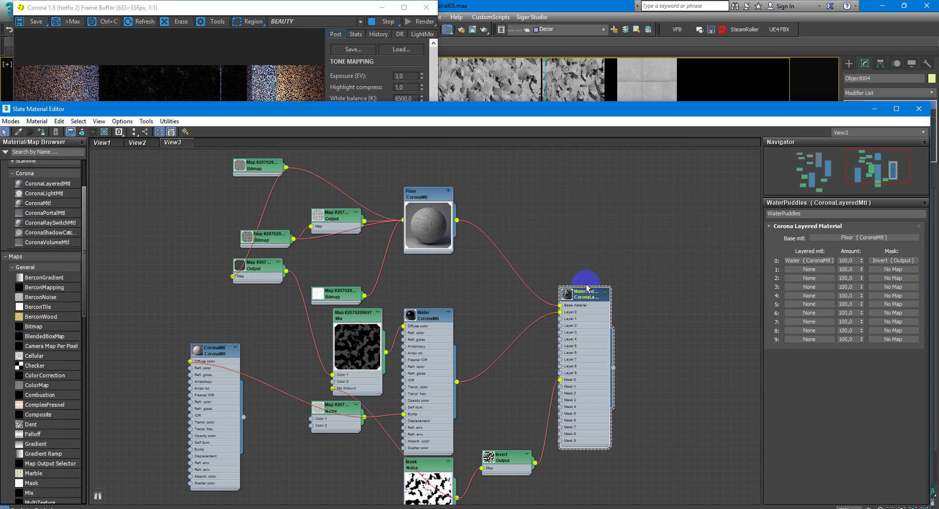
pyautogui.moveTo(601, 302); pyautogui.dragTo(593, 285, button='middle')
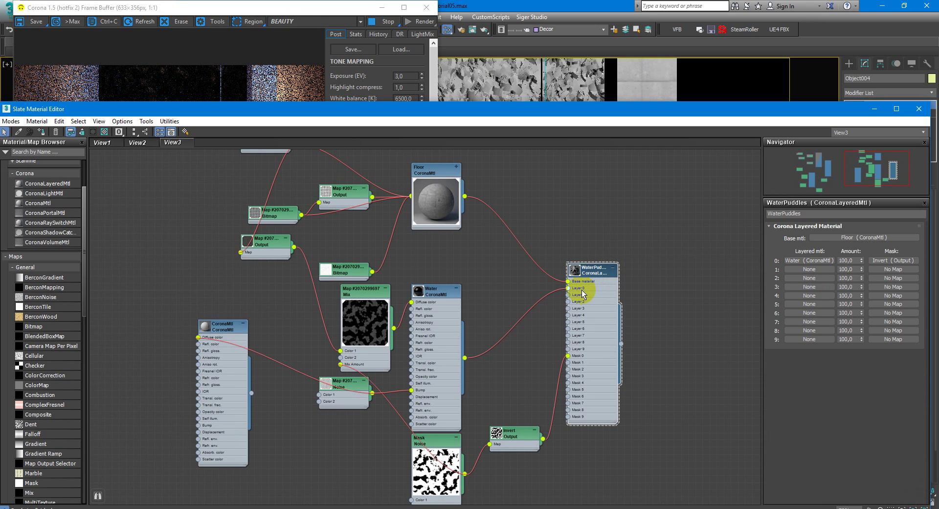
pyautogui.moveTo(491, 289); pyautogui.dragTo(512, 257, button='middle')
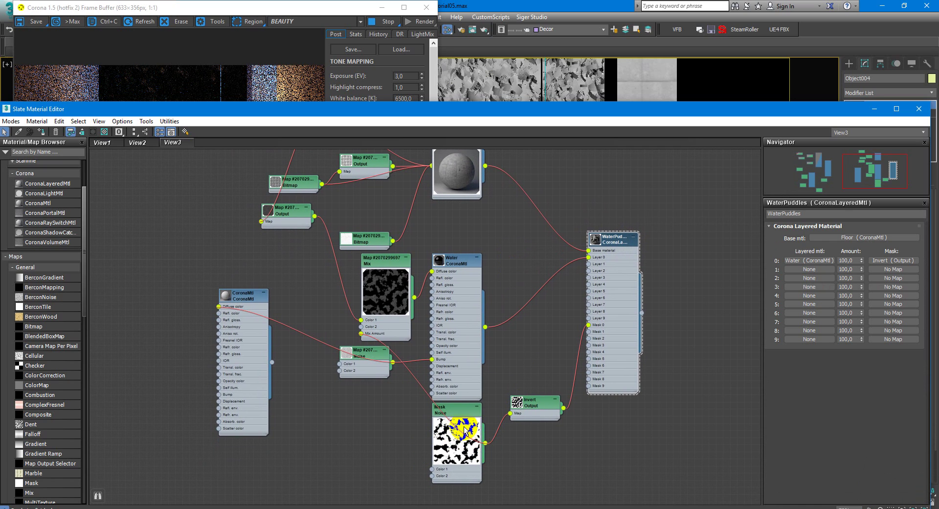
pyautogui.click(589, 325)
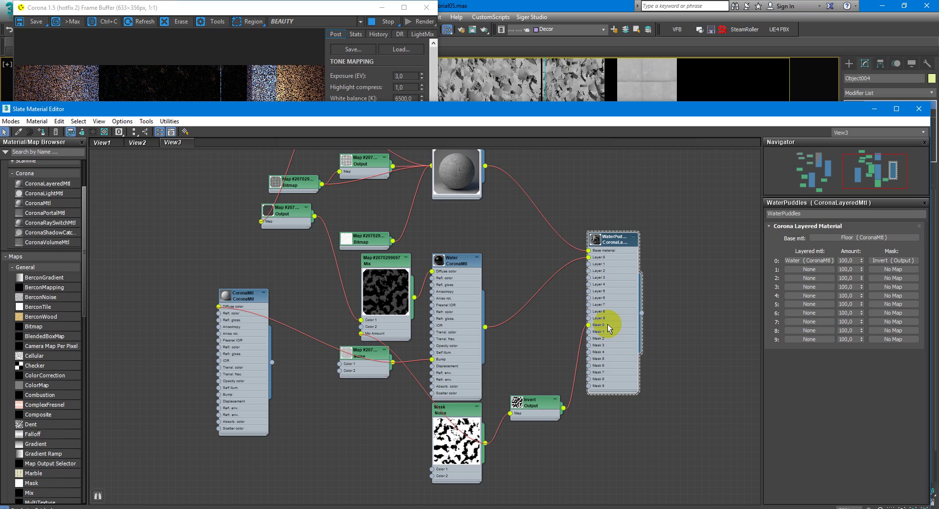
pyautogui.click(542, 405)
pyautogui.doubleClick(517, 404)
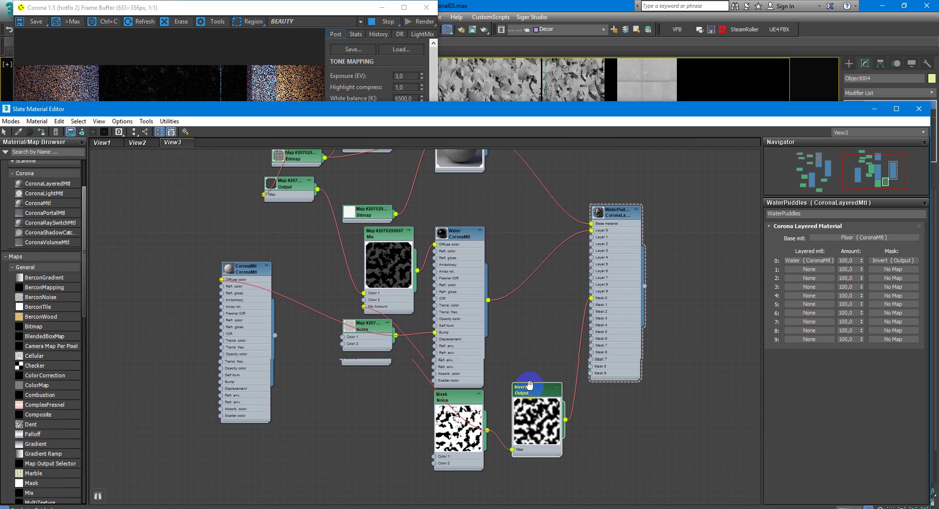
pyautogui.scroll(3, 529, 409)
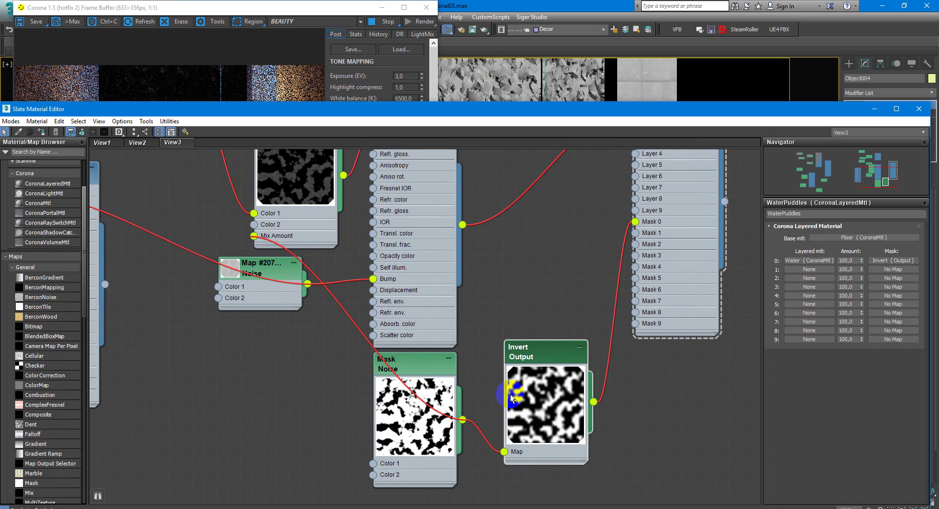
pyautogui.moveTo(541, 335); pyautogui.dragTo(416, 222, button='middle')
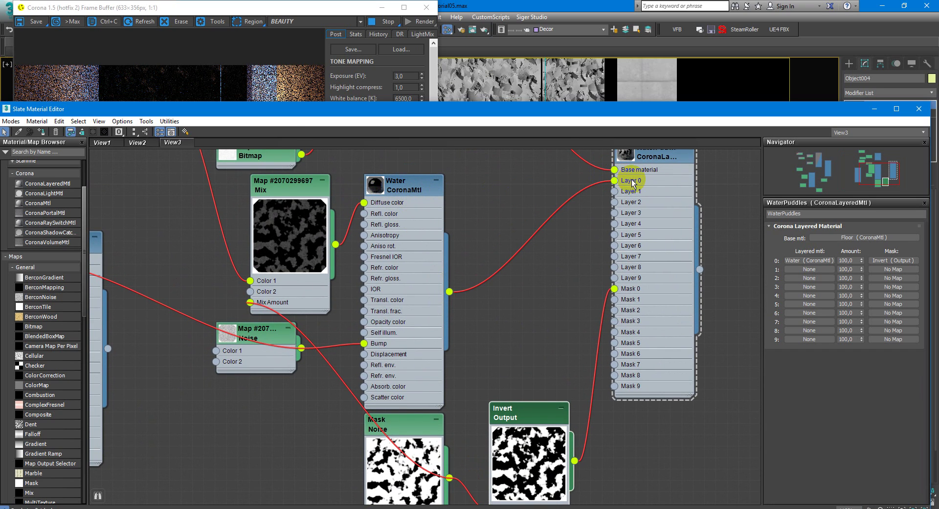
# Step: Reframe the graph around the WaterPuddles node and its Mask Noise
pyautogui.click(501, 437)
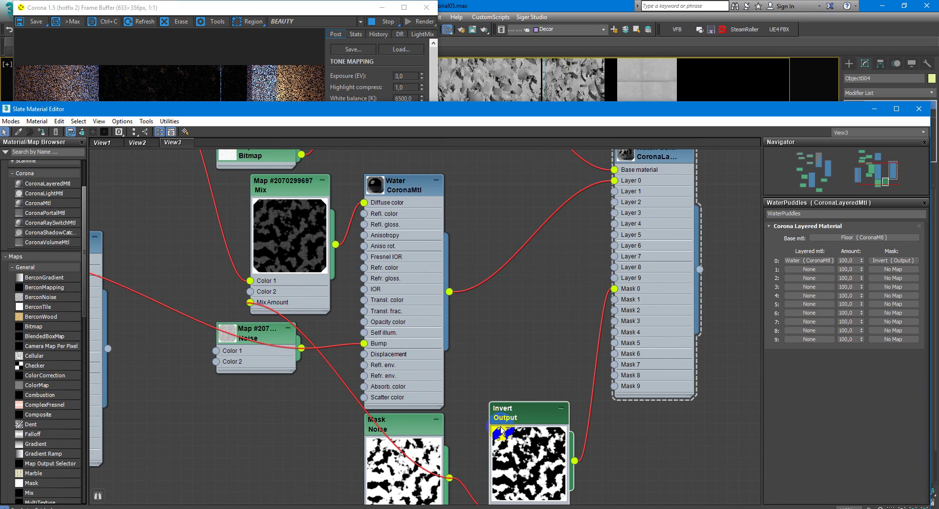
pyautogui.click(662, 168)
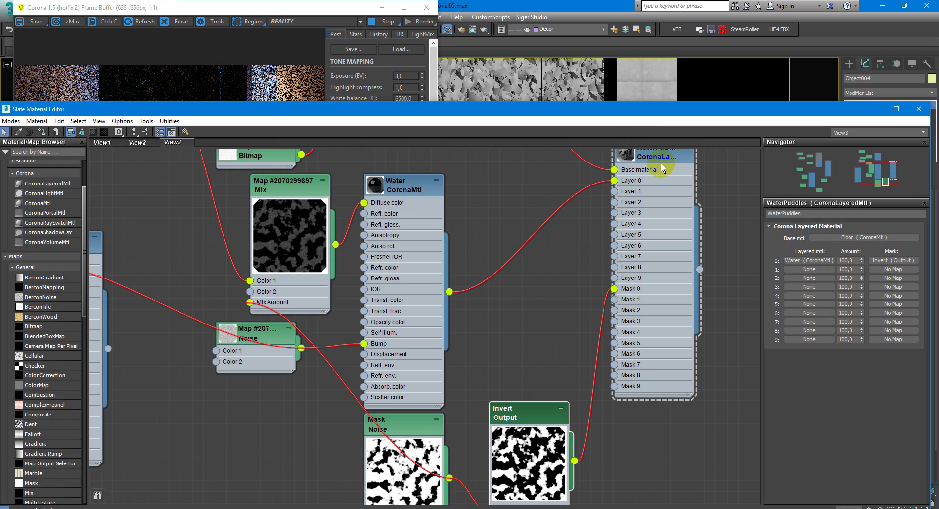
pyautogui.moveTo(482, 243); pyautogui.dragTo(509, 222, button='middle')
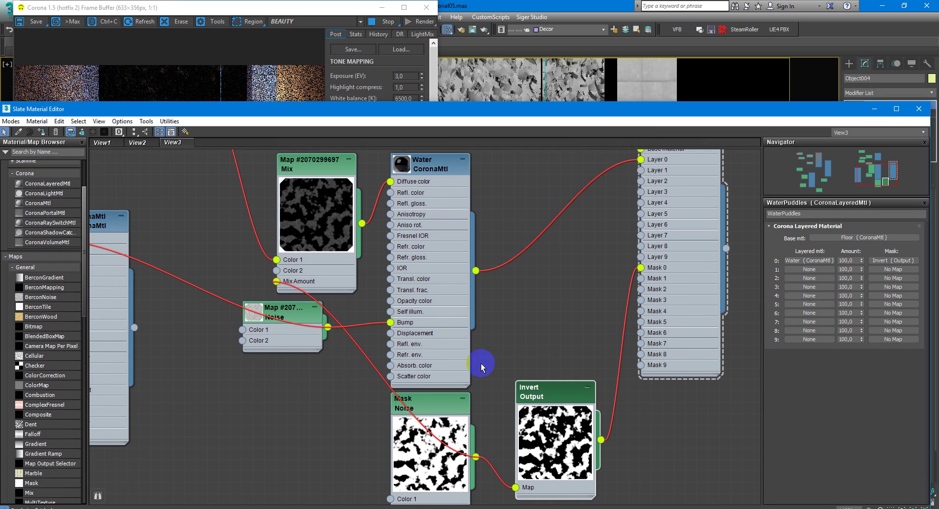
pyautogui.click(410, 412)
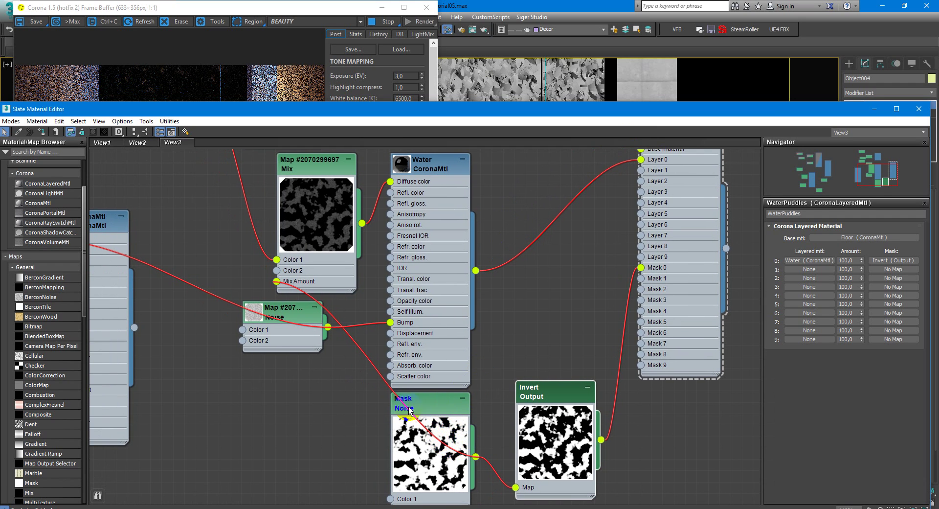
pyautogui.moveTo(354, 251); pyautogui.dragTo(359, 269, button='middle')
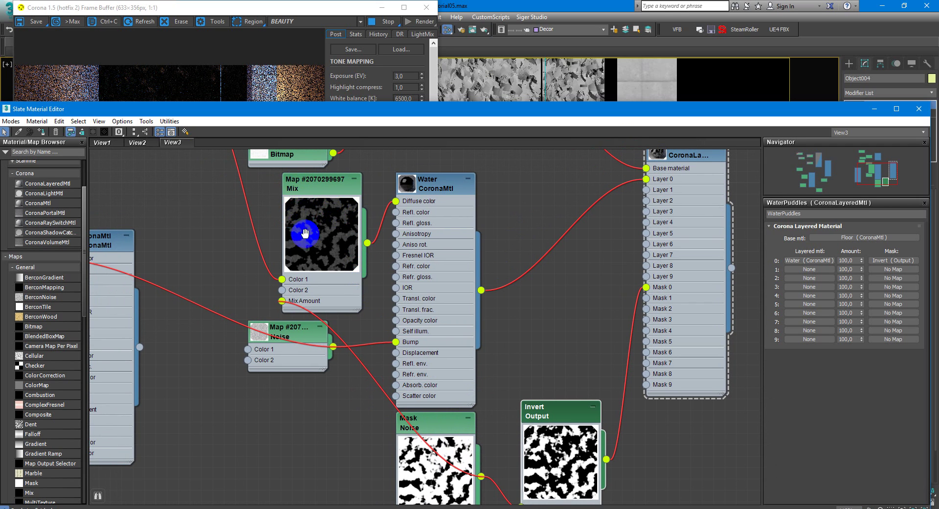
# Step: Show the Mix map's parameters, then the Water material's parameters
pyautogui.moveTo(303, 231); pyautogui.dragTo(323, 395, button='middle')
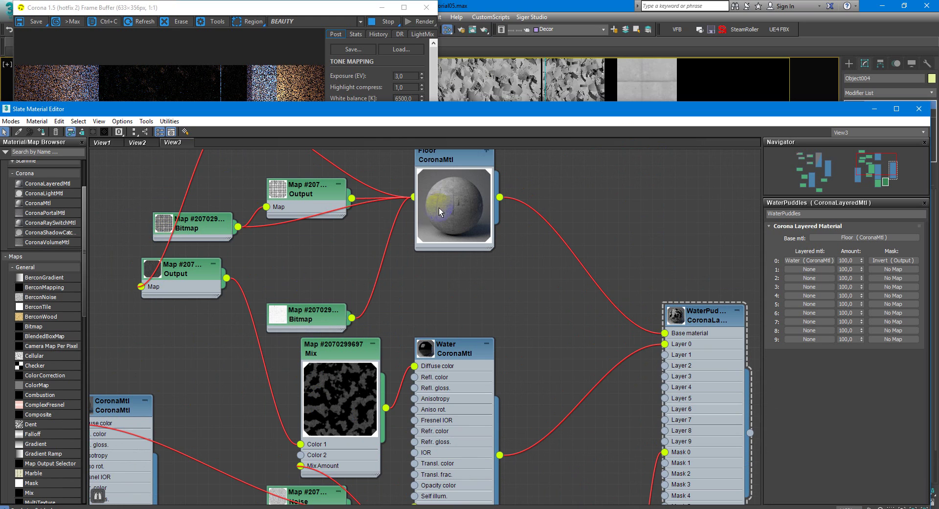
pyautogui.moveTo(413, 259); pyautogui.dragTo(413, 184, button='middle')
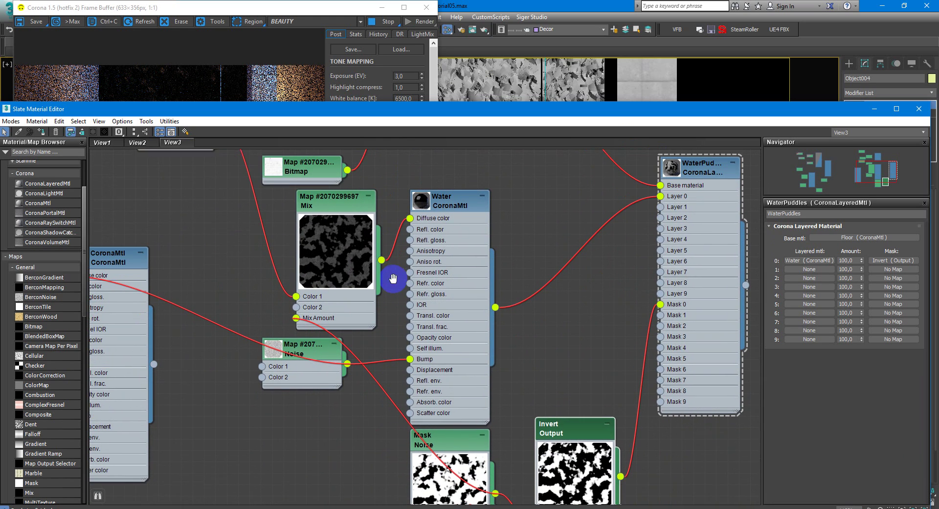
pyautogui.moveTo(393, 278); pyautogui.dragTo(393, 272, button='middle')
pyautogui.click(350, 208)
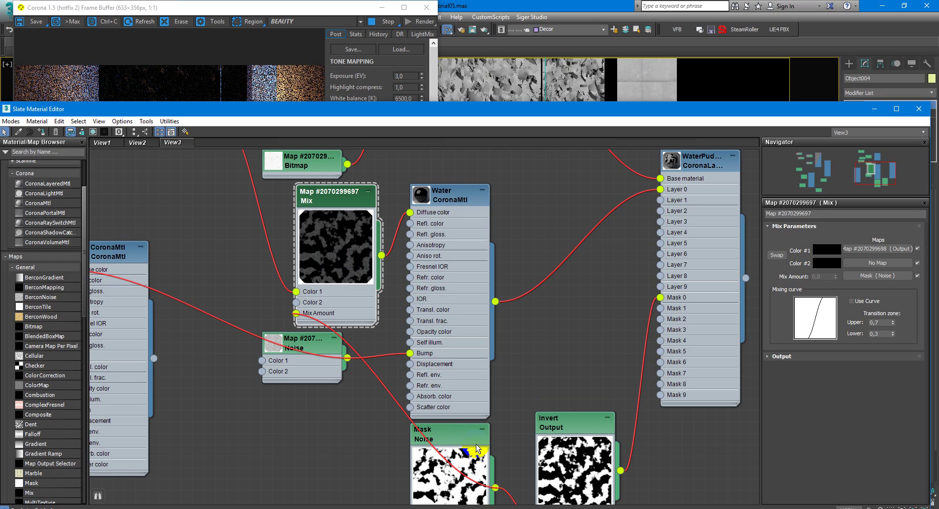
pyautogui.scroll(-1, 477, 449)
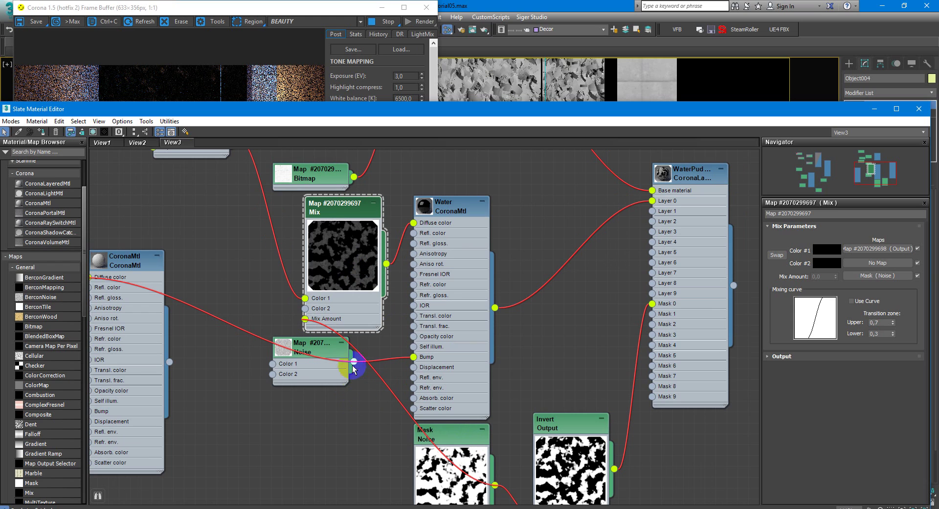
pyautogui.doubleClick(453, 217)
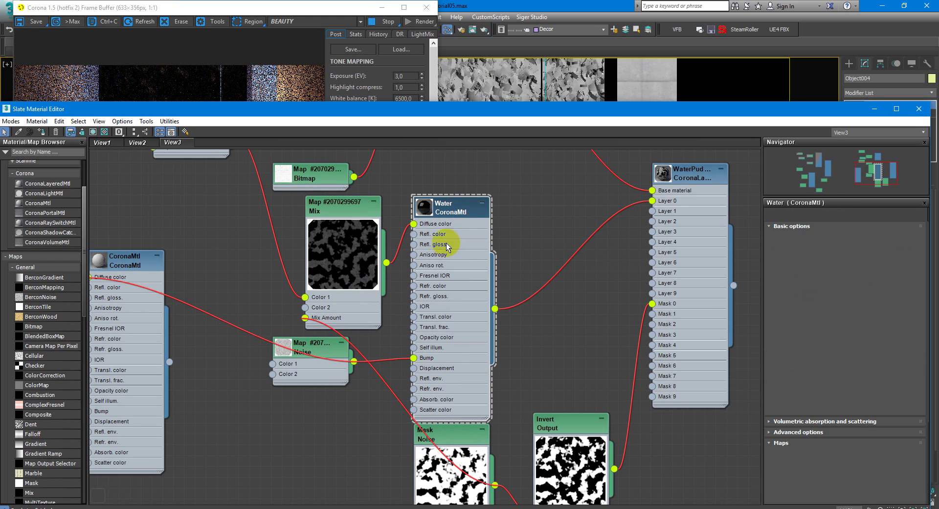
# Step: Bring the Corona Frame Buffer to the front to review the red puddle patches
pyautogui.click(323, 7)
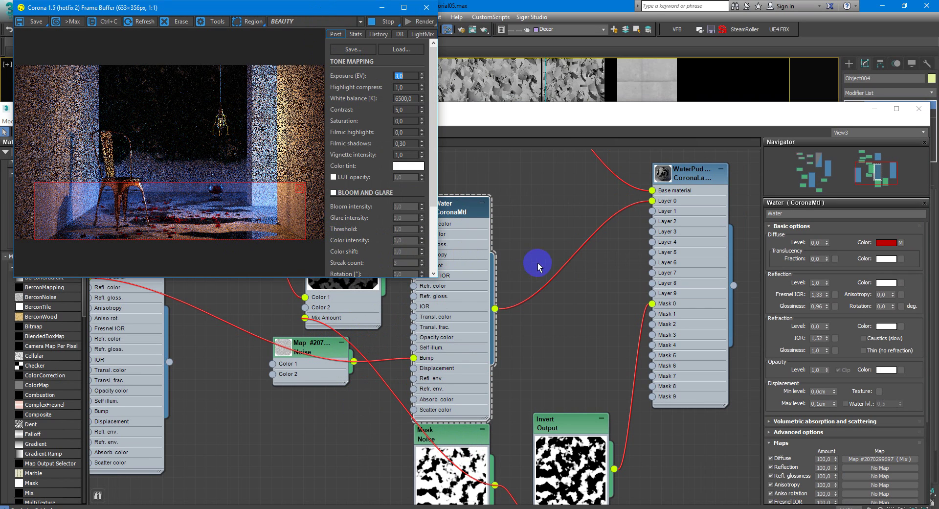
pyautogui.moveTo(538, 266); pyautogui.dragTo(540, 277, button='middle')
pyautogui.click(307, 10)
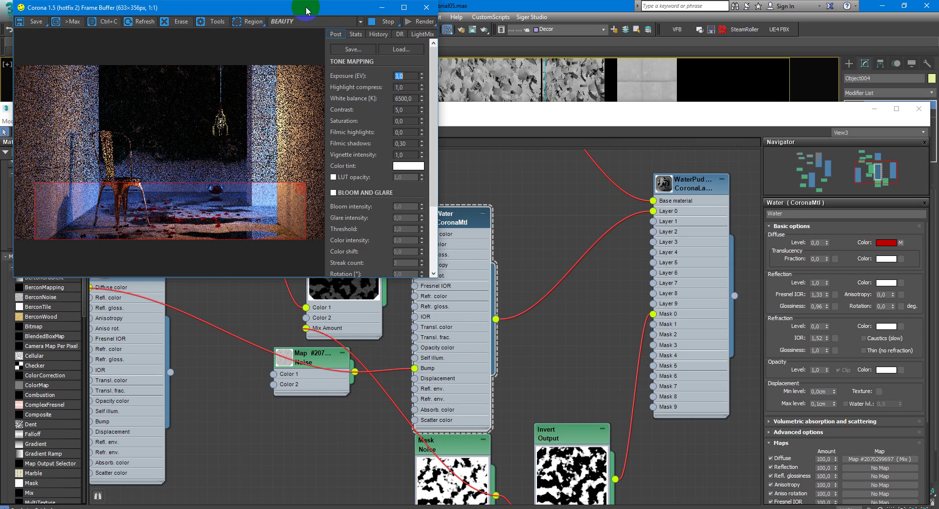